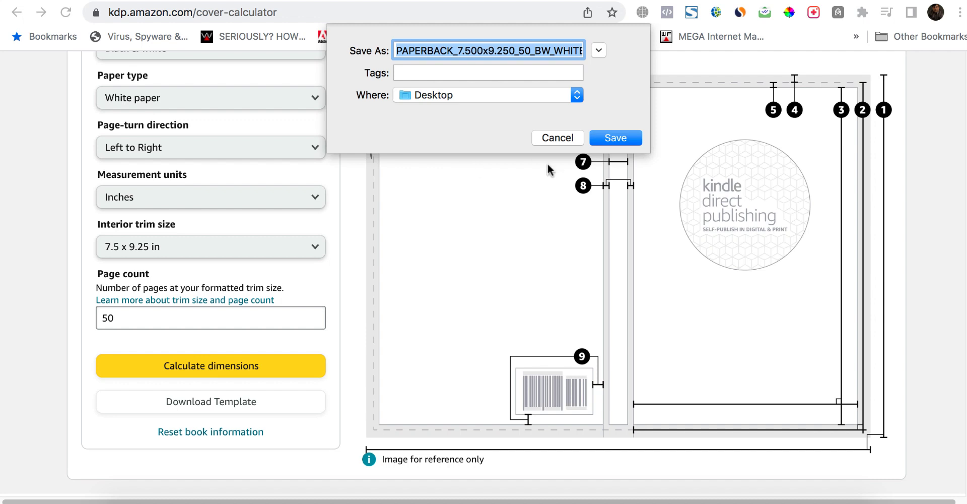
Step: Save the calculated cover template to the Desktop and open the PNG from its PAPERBACK_7.500x9.250_50_BW_WHITE_en_US folder in Preview
left_click(610, 138)
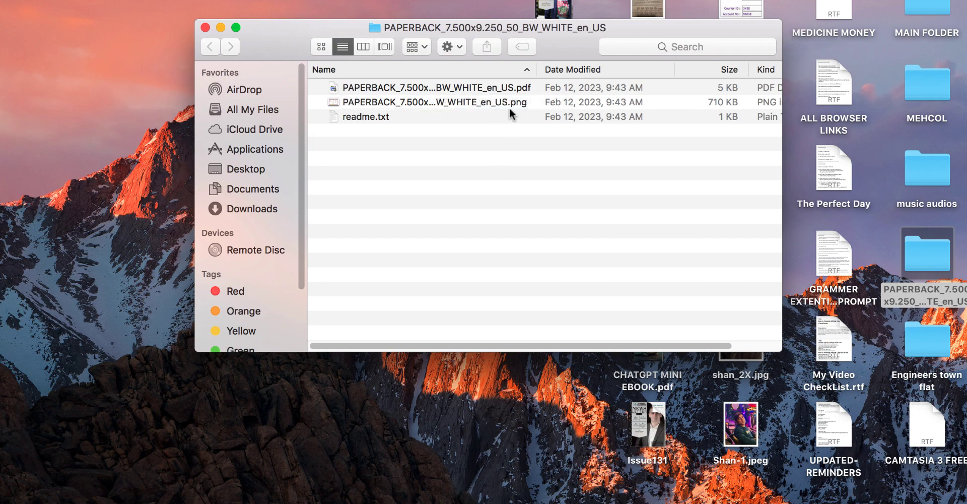
double_click(493, 102)
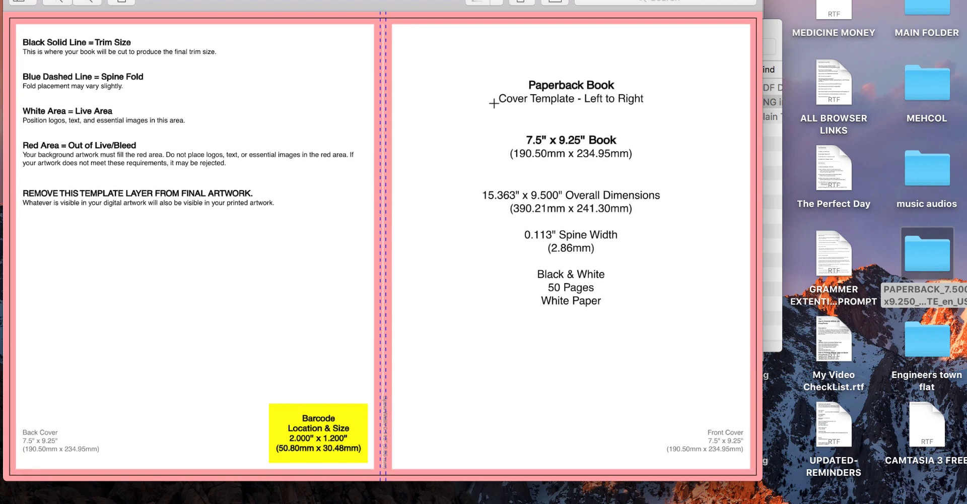
left_click_drag(230, 0, 291, 1)
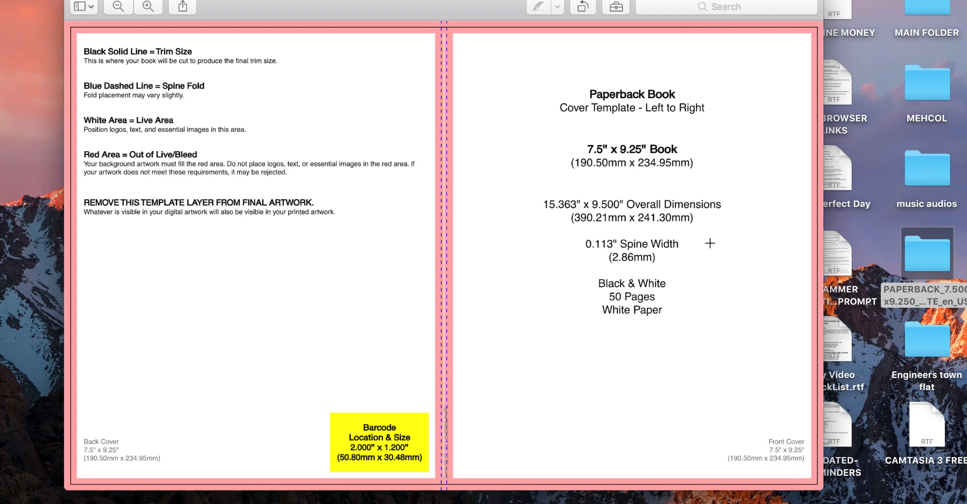
key("super+a")
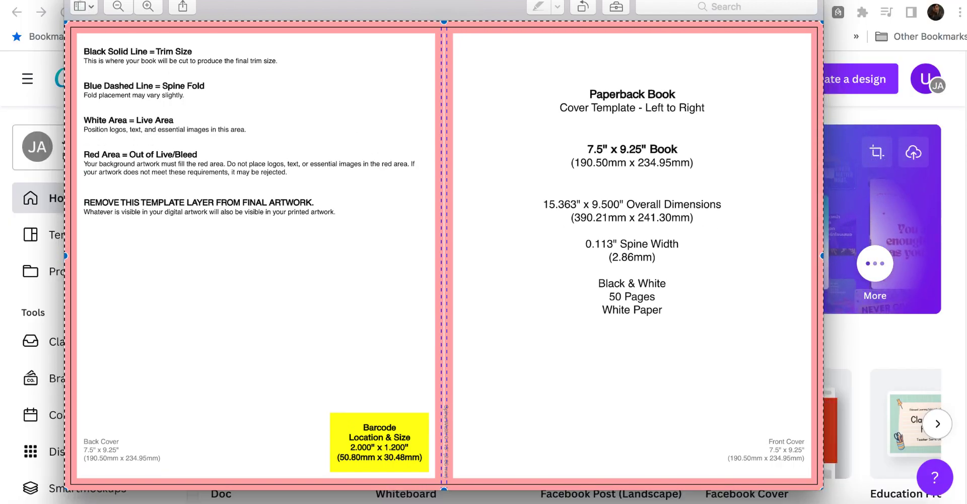
Step: Switch to Canva and start a custom-size design with inches as the measurement unit
left_click(831, 184)
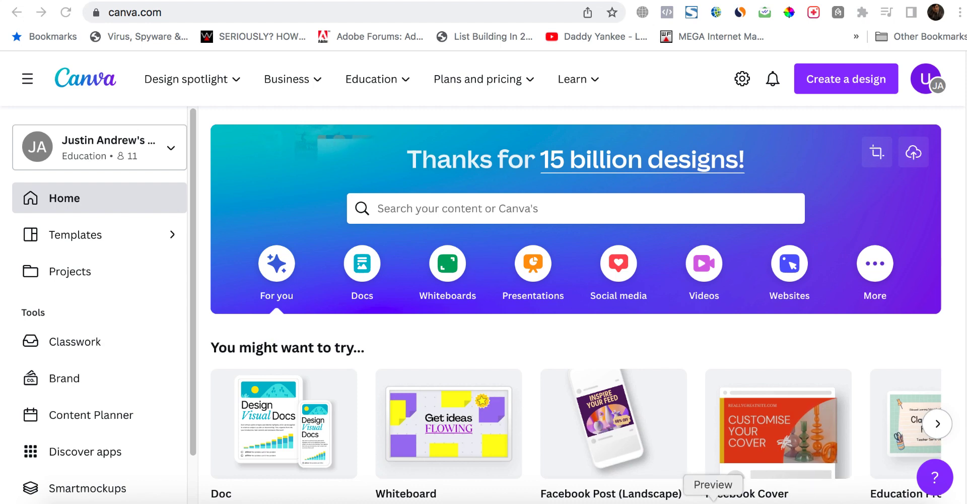
left_click(713, 501)
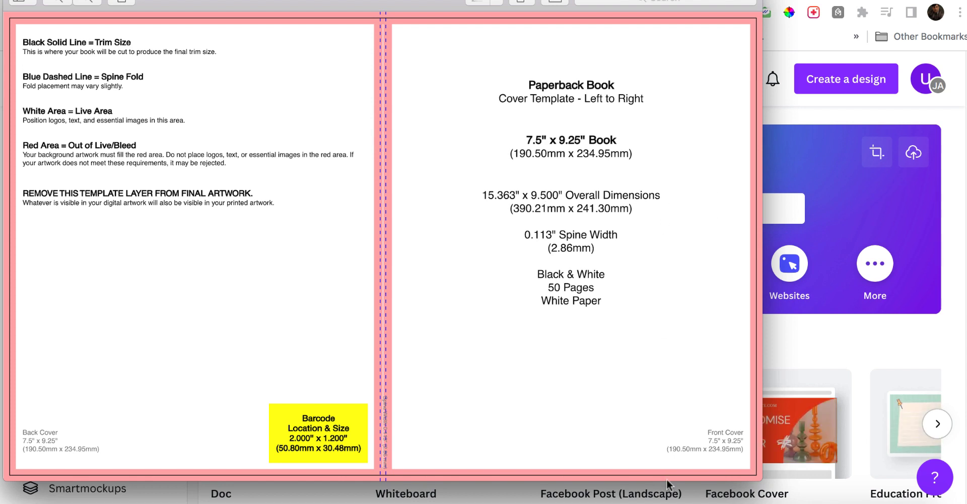
left_click(628, 501)
left_click_drag(628, 501, 816, 83)
left_click(816, 83)
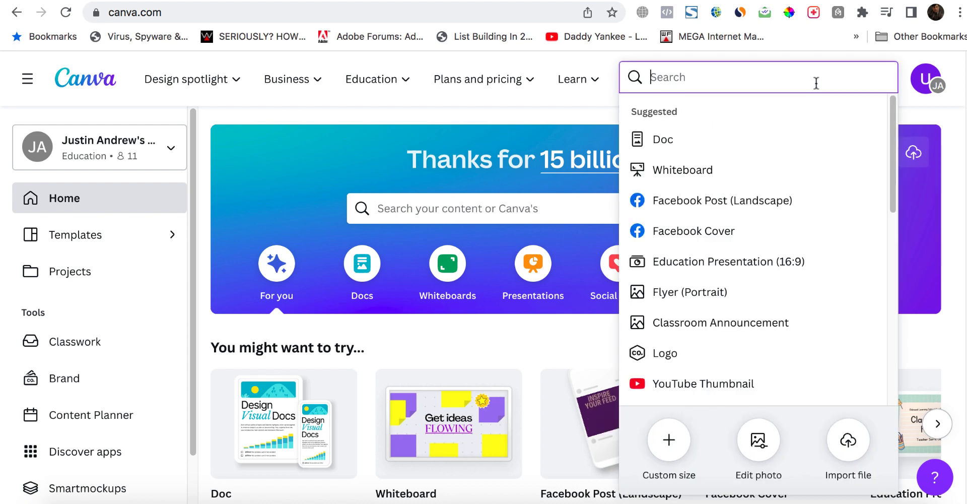
left_click(669, 441)
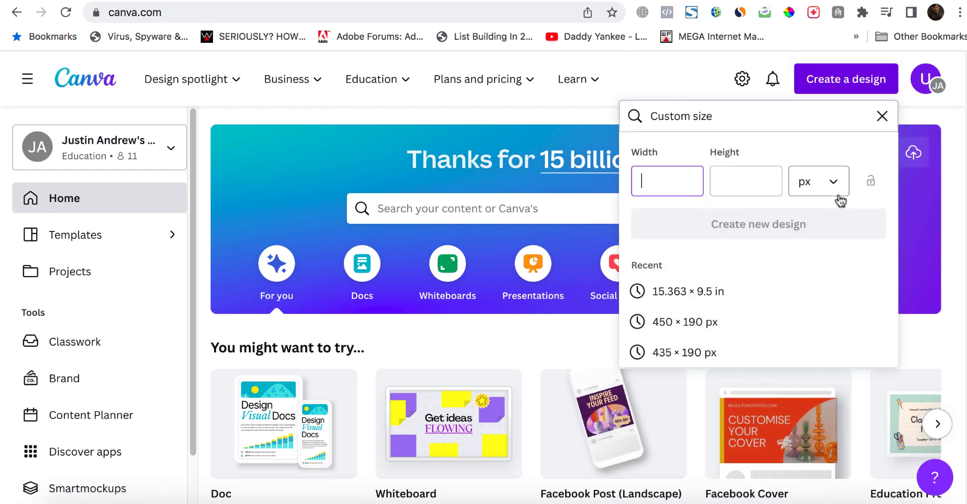
left_click(836, 191)
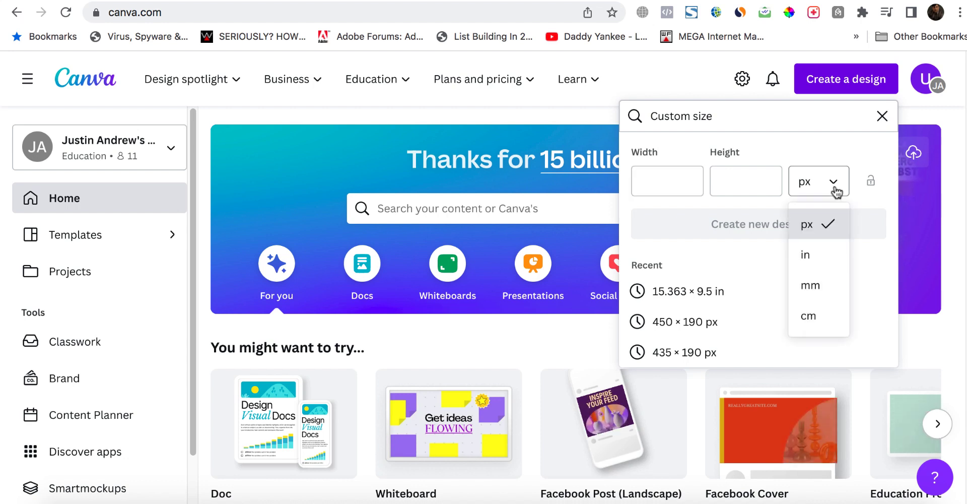
left_click(816, 257)
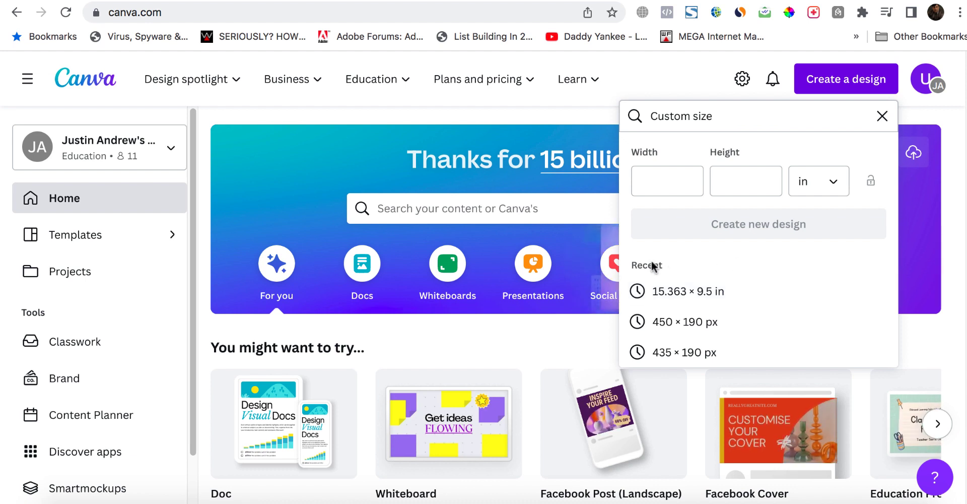
Step: Set the custom size to 15.363 in wide by 9.5 in high and create the new design
left_click(654, 187)
type("1")
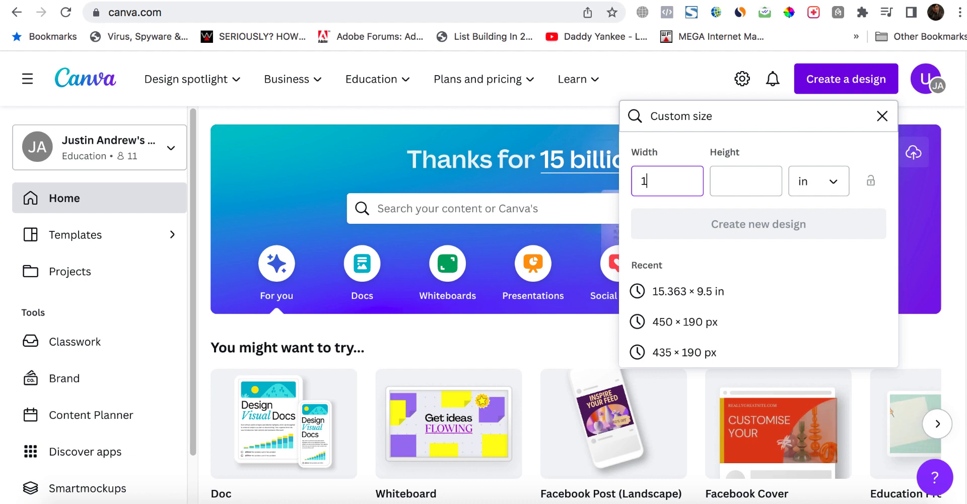
type("5.363")
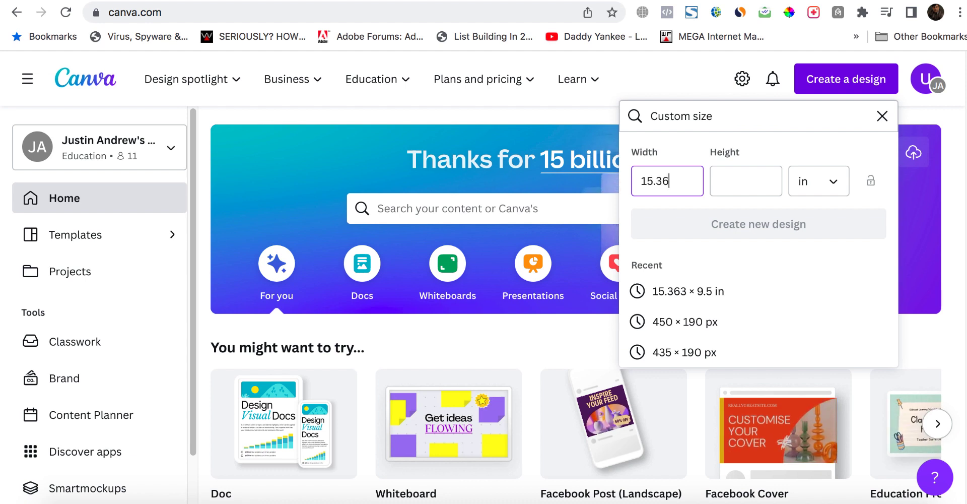
left_click(736, 174)
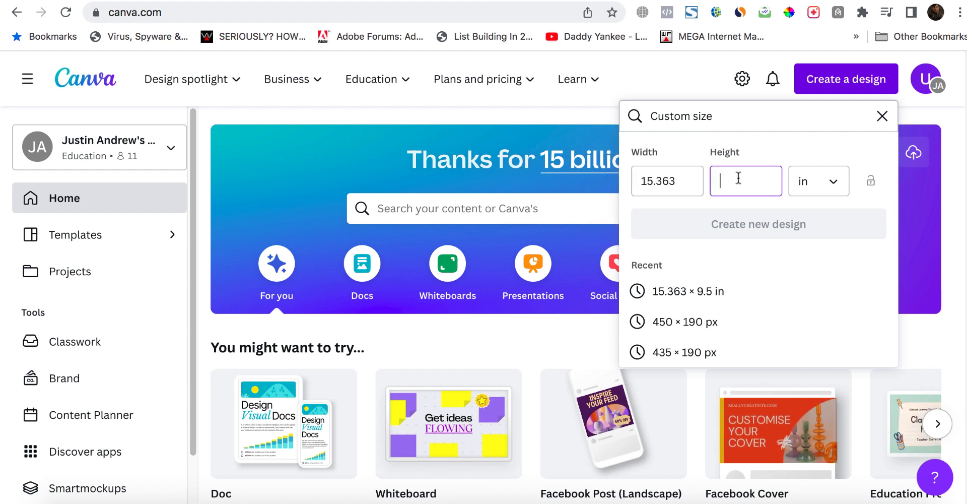
type("9.5")
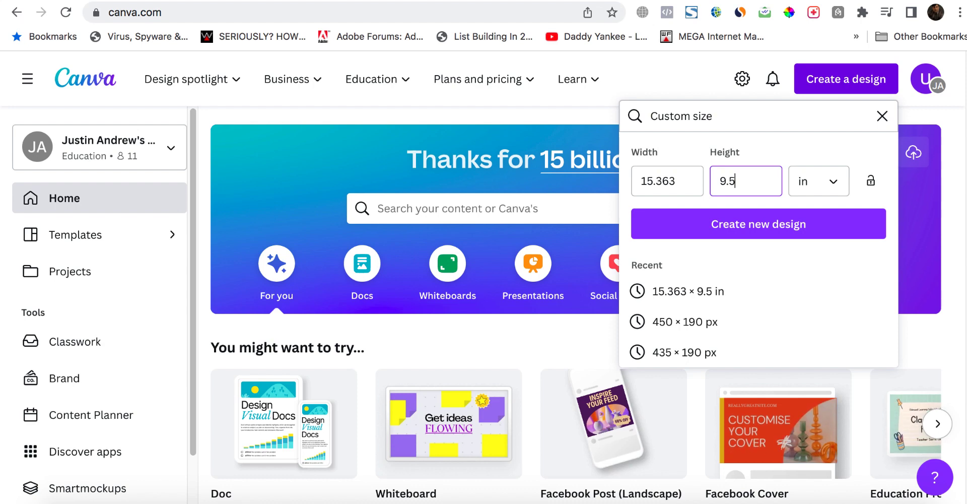
left_click(771, 231)
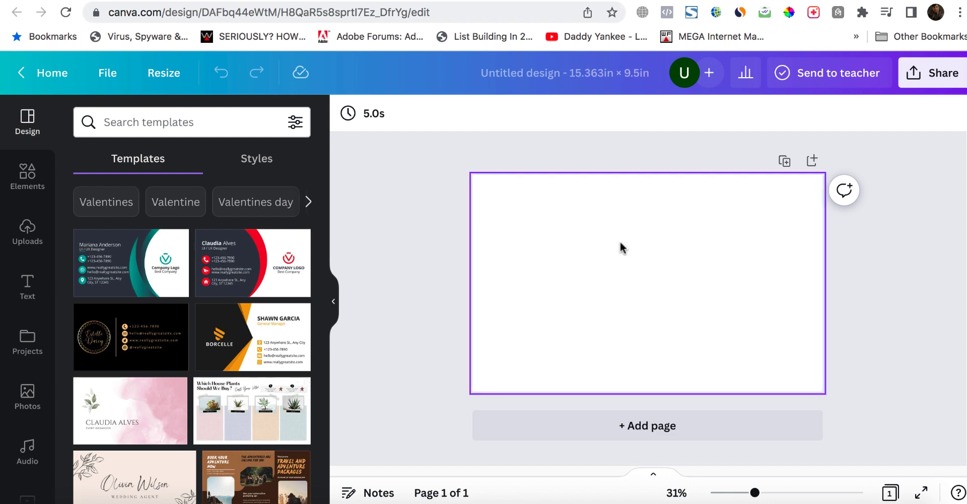
Step: Copy the whole cover template image from Preview and paste it onto the blank Canva page
left_click(713, 499)
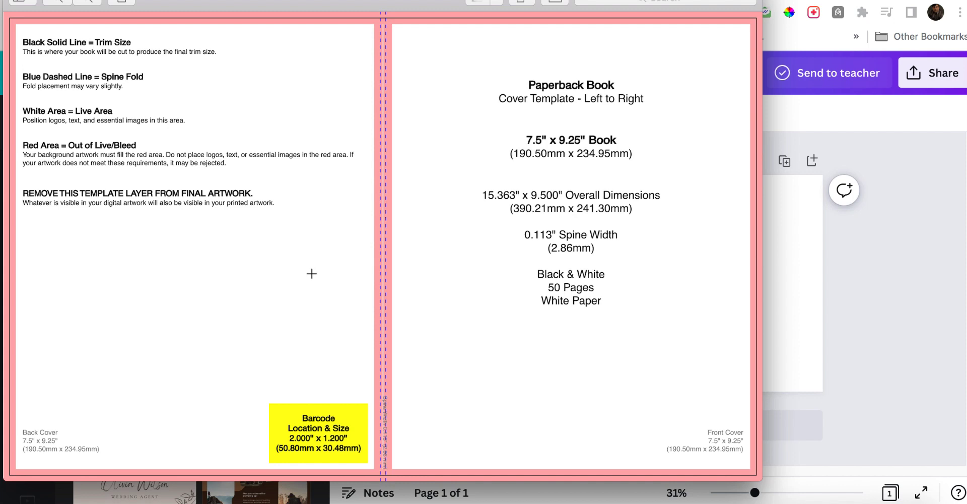
key("super+a")
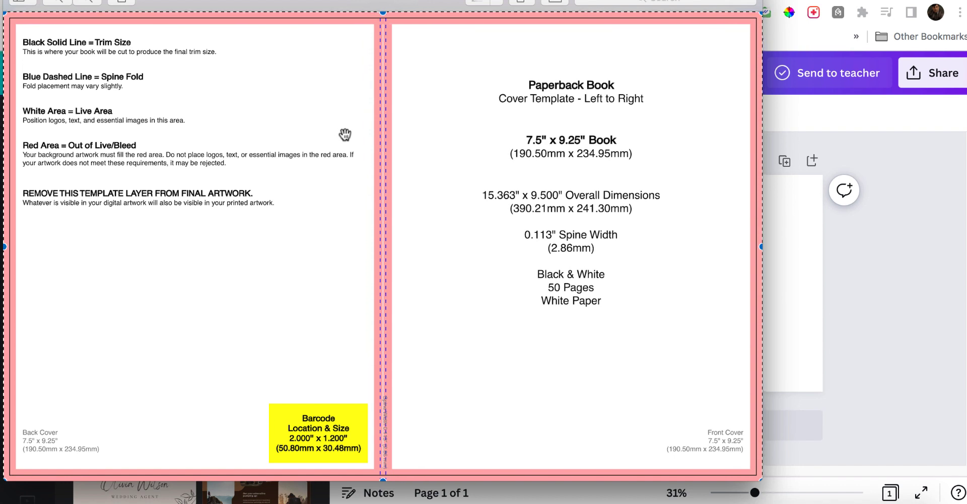
left_click(788, 280)
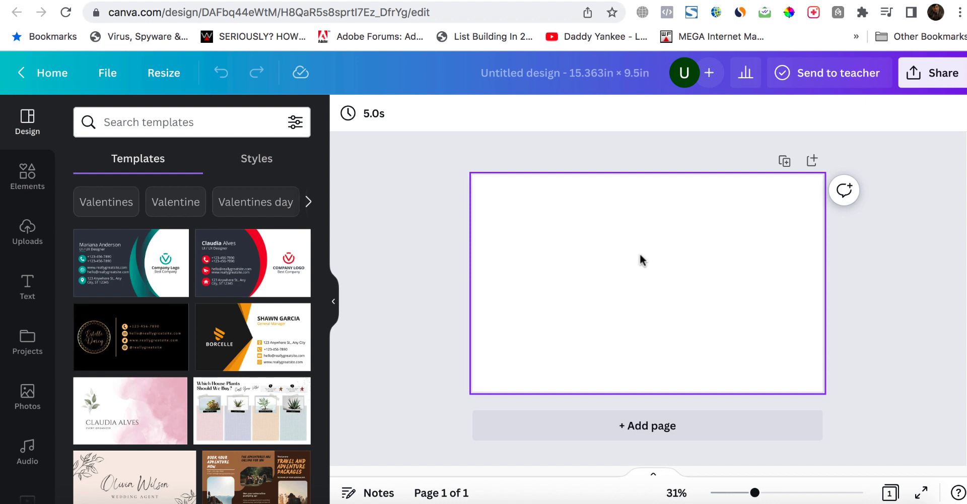
key("super+v")
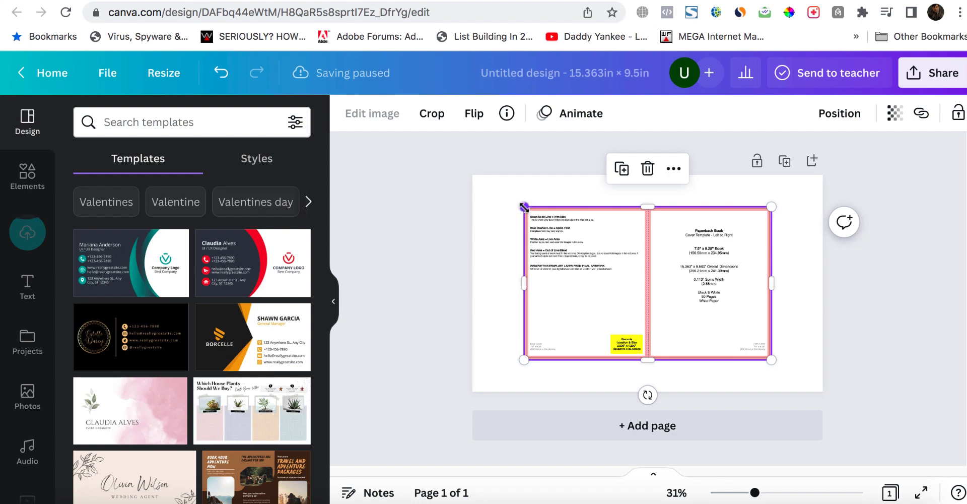
Step: Enlarge the pasted cover template from its corners so that it fills the entire page
left_click_drag(524, 206, 463, 196)
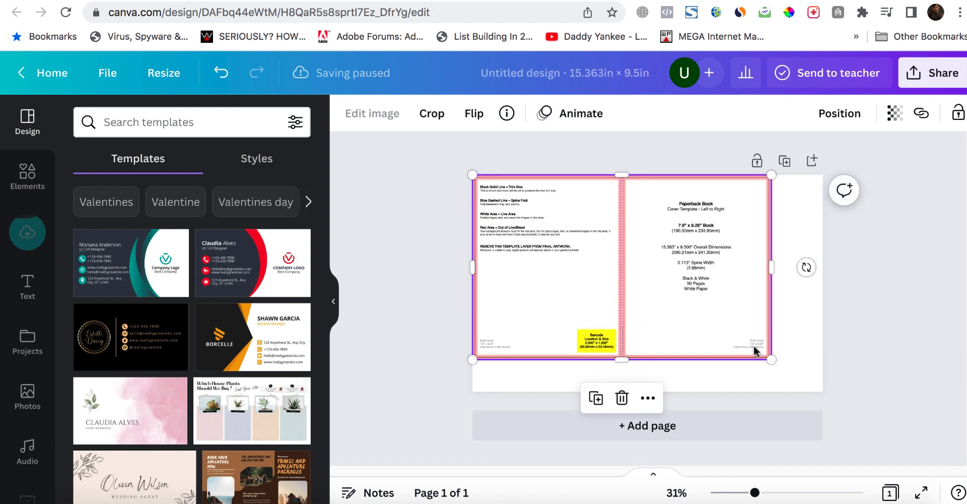
left_click_drag(772, 360, 824, 384)
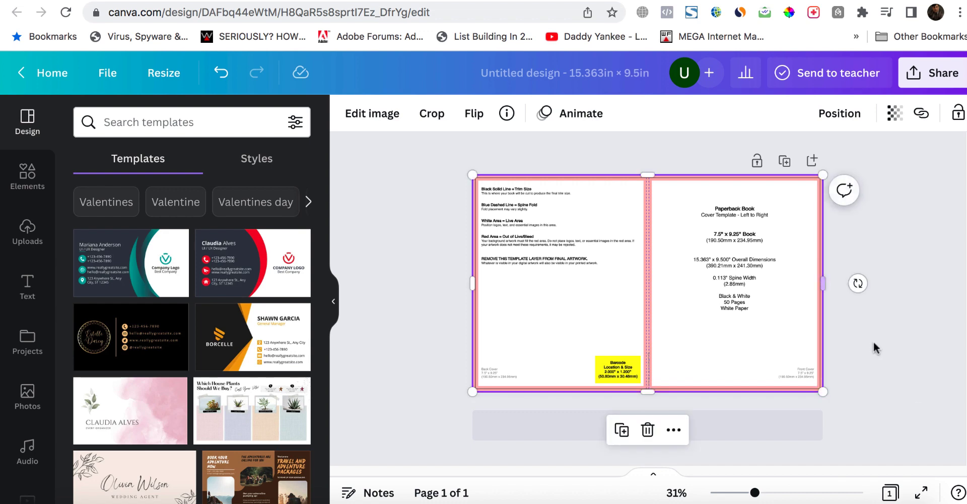
left_click(874, 347)
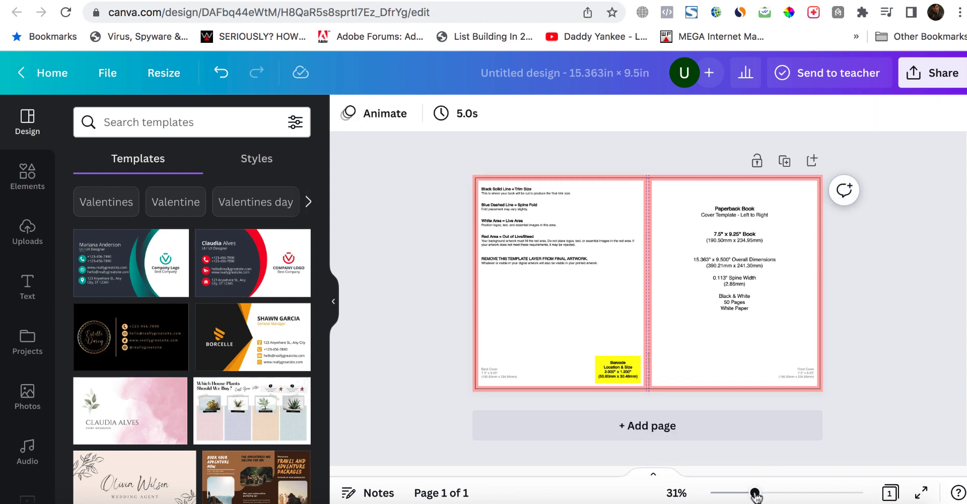
left_click_drag(755, 492, 766, 493)
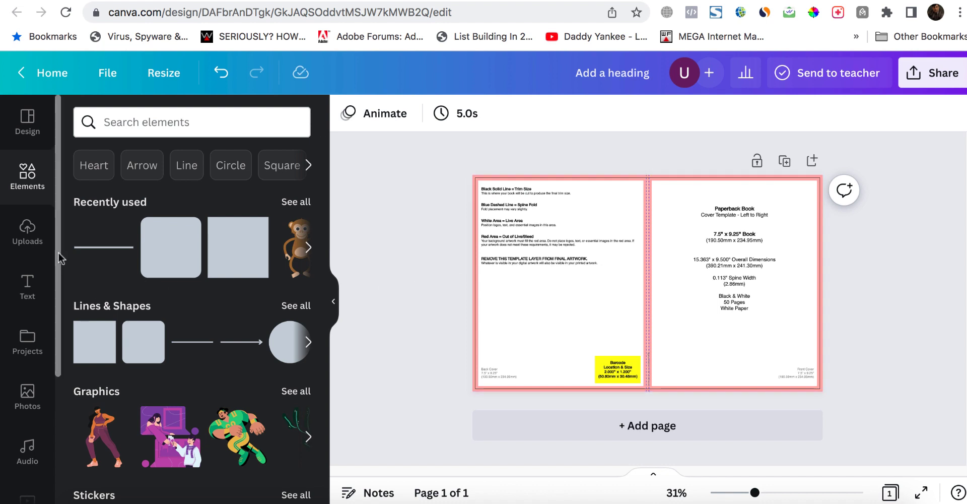
Step: Apply the recently used blurred multicoloured background with the purple ball to the page behind the template
left_click_drag(59, 259, 56, 386)
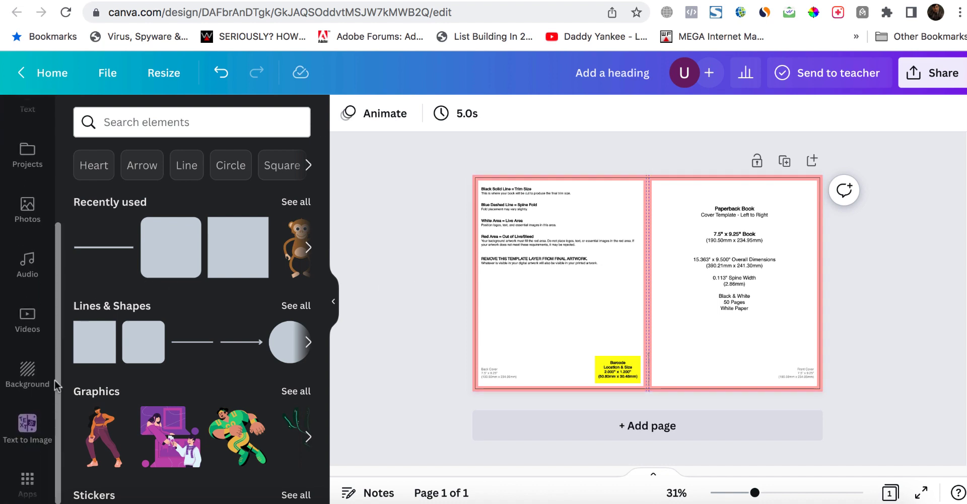
left_click(22, 371)
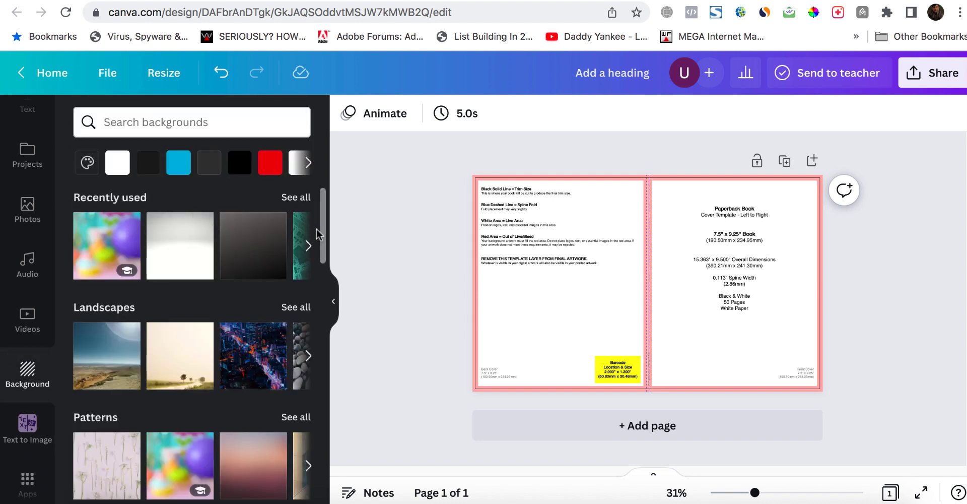
left_click_drag(322, 215, 316, 182)
left_click(99, 245)
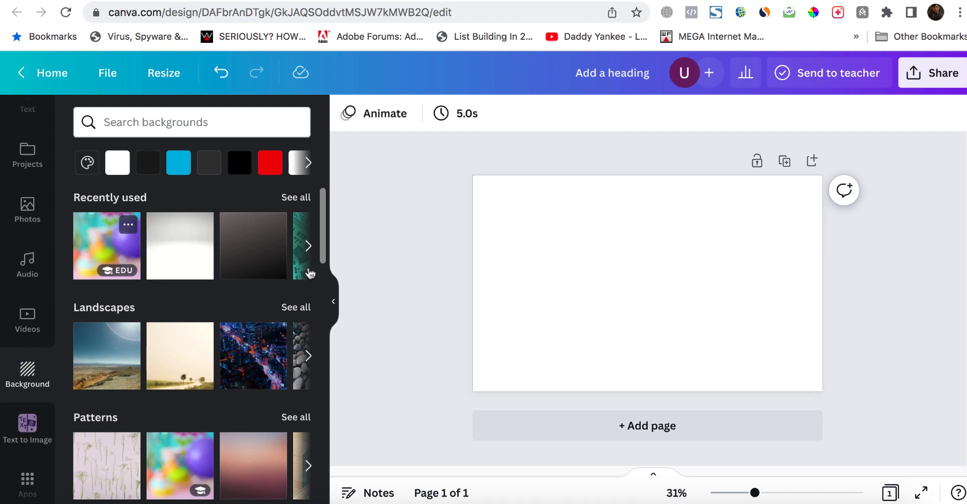
key("ctrl+z")
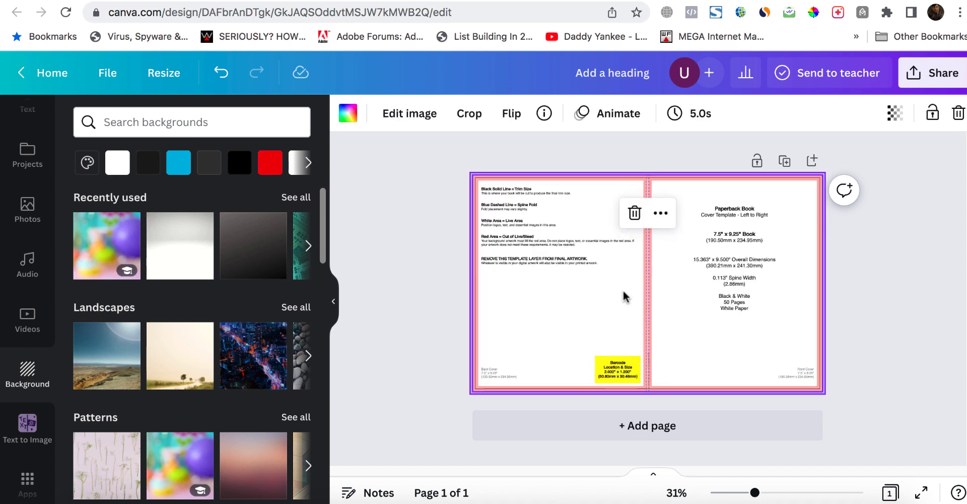
Step: Set the cover template image's transparency to 42 so the background shows through it
left_click(567, 200)
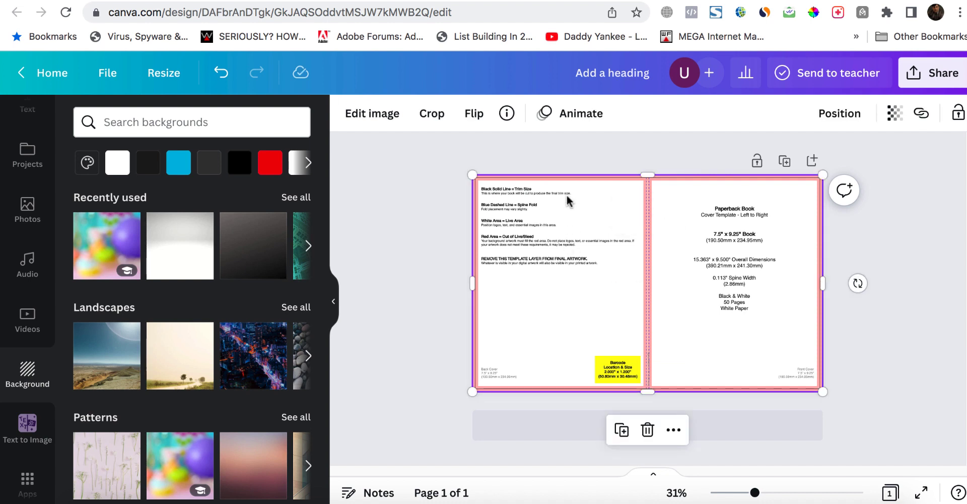
left_click(895, 123)
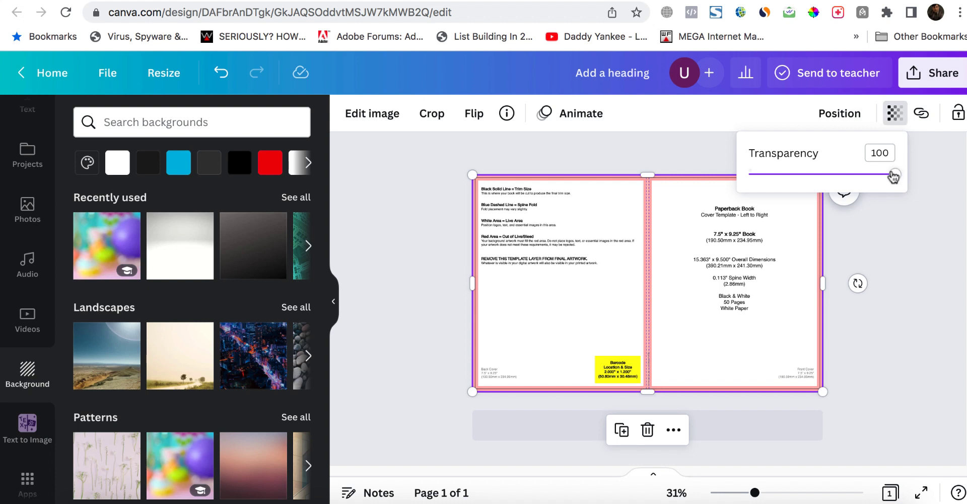
left_click_drag(891, 174, 870, 175)
left_click_drag(855, 176, 811, 178)
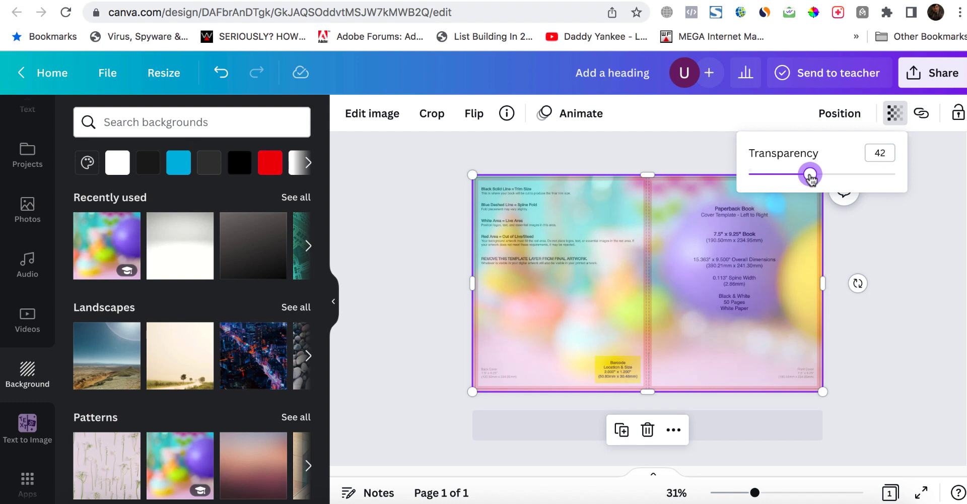
left_click(866, 255)
left_click(864, 246)
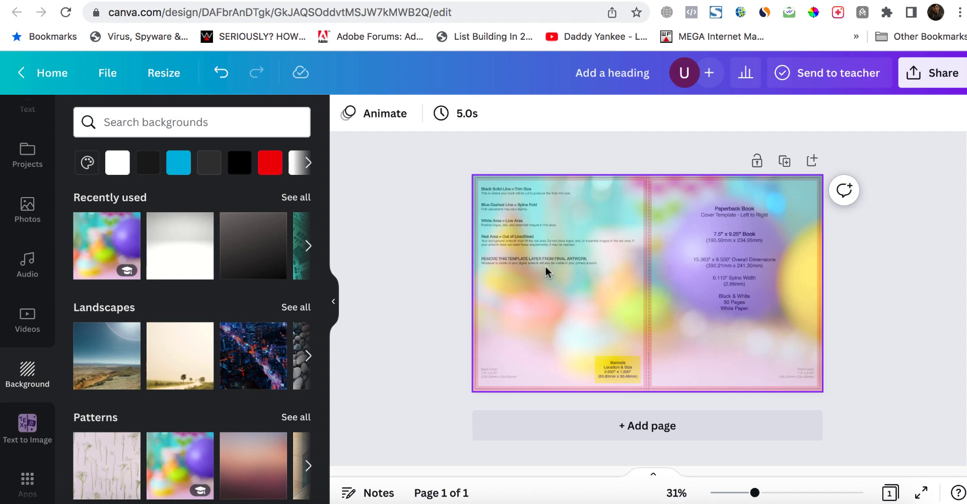
left_click(711, 303)
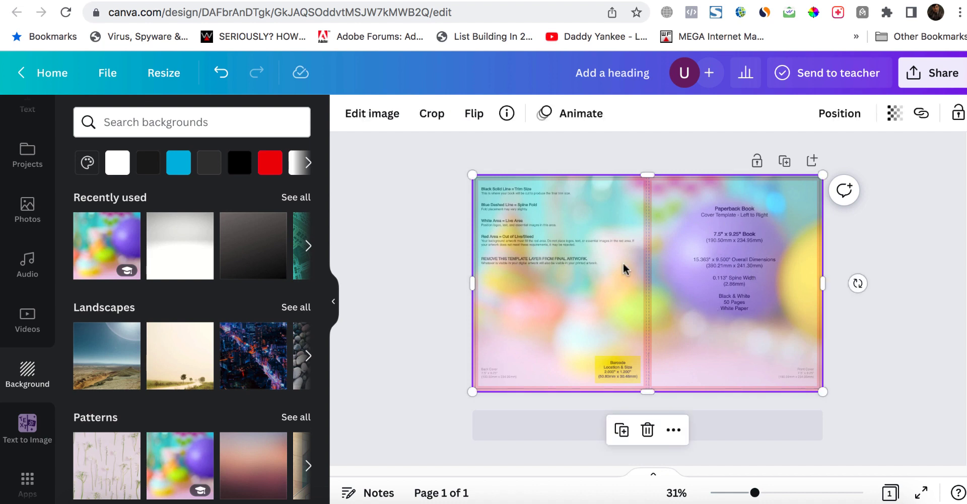
left_click(428, 270)
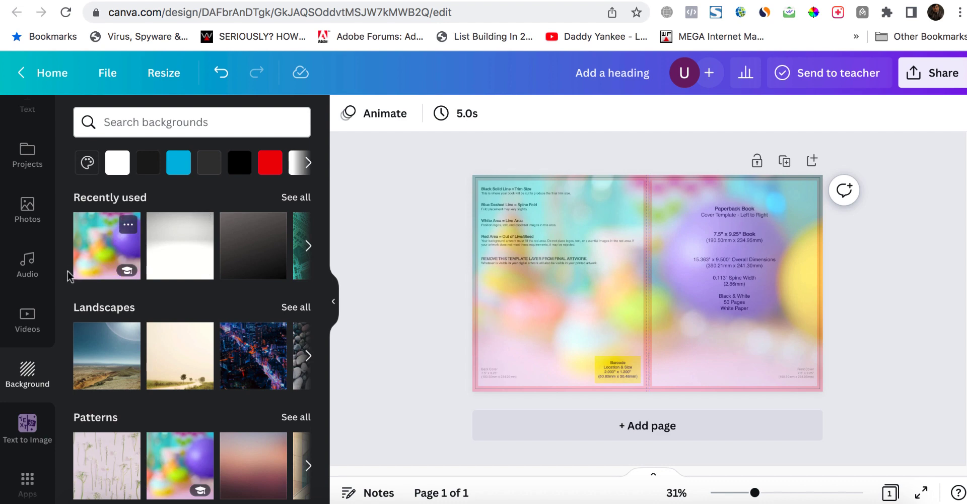
Step: Add the recently used corgi puppy graphic and place it in the upper-right corner of the front cover, inside the template margin
left_click_drag(56, 331, 56, 162)
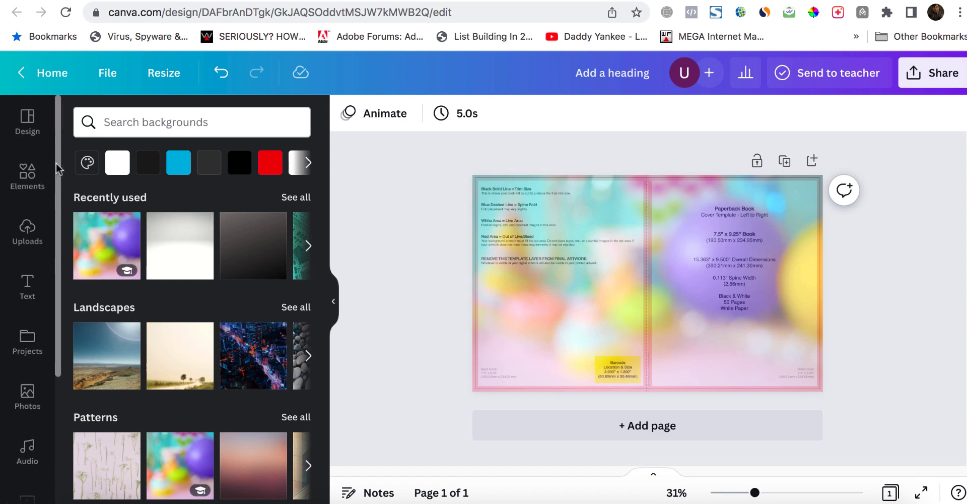
left_click(27, 176)
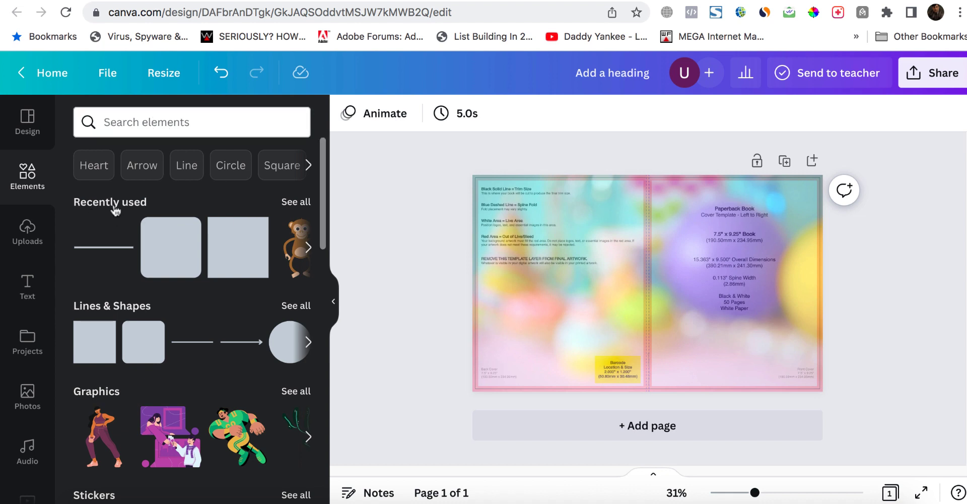
left_click(298, 203)
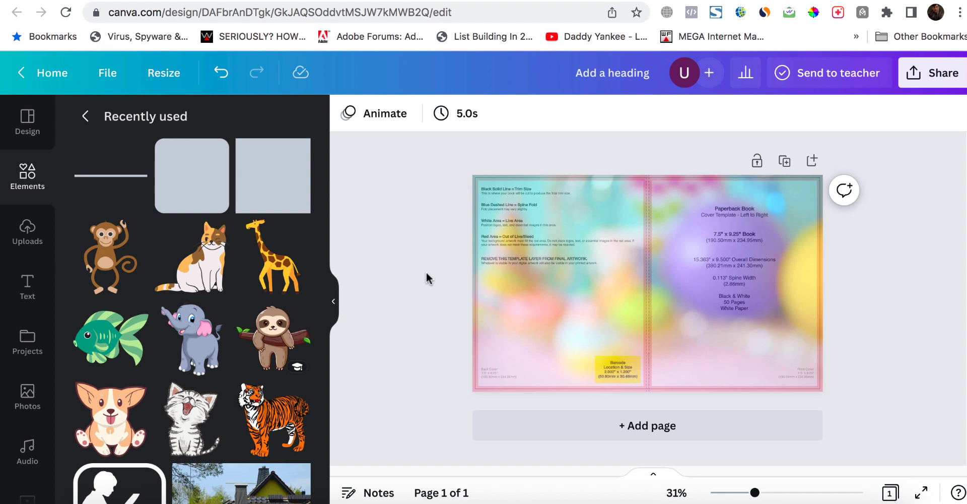
left_click(112, 422)
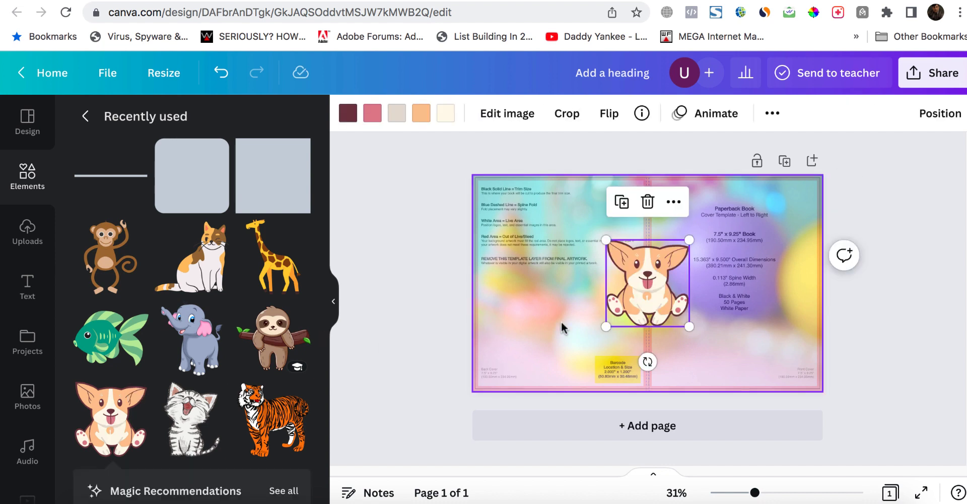
left_click_drag(691, 285, 724, 273)
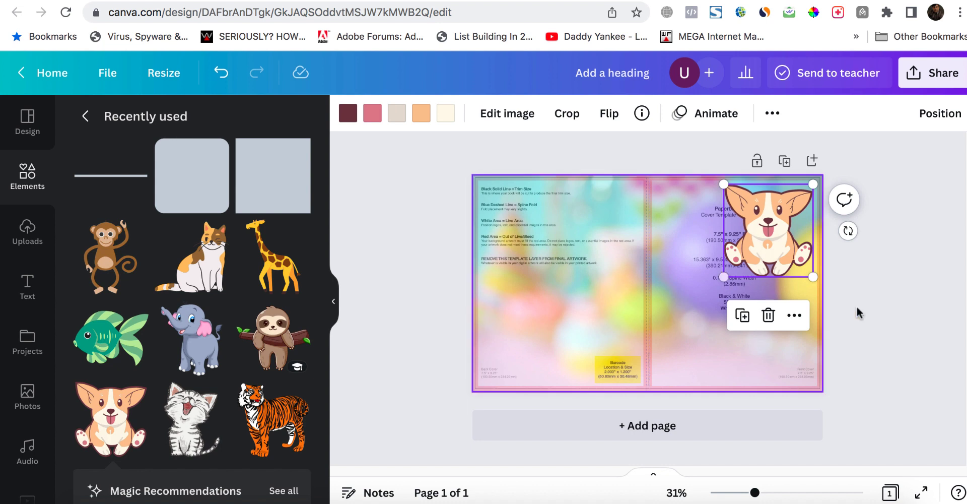
left_click(880, 311)
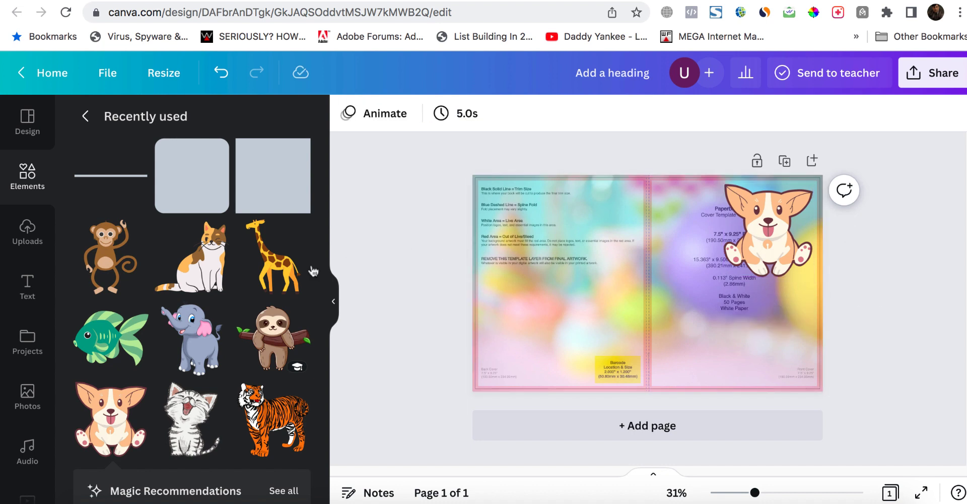
Step: Add the elephant graphic, shrink it to roughly the puppy's height and move it beside the puppy on the front cover
left_click(192, 347)
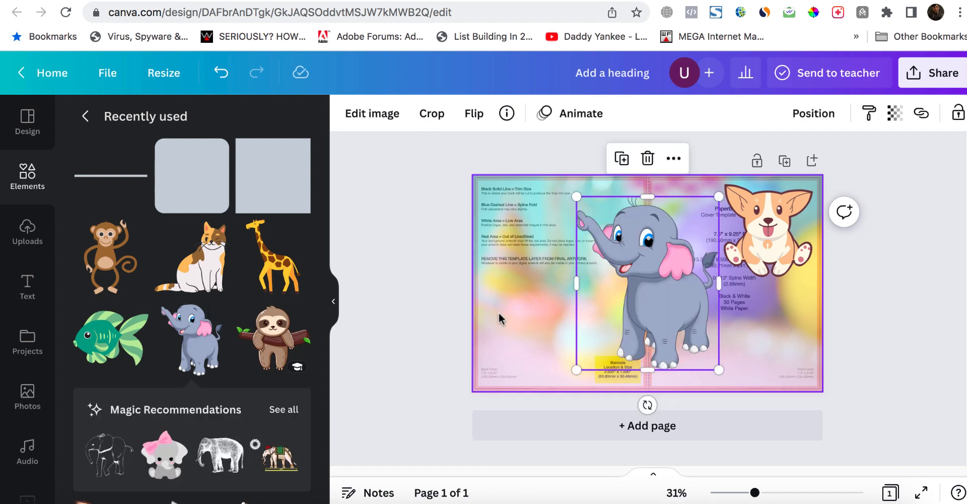
left_click_drag(577, 369, 654, 301)
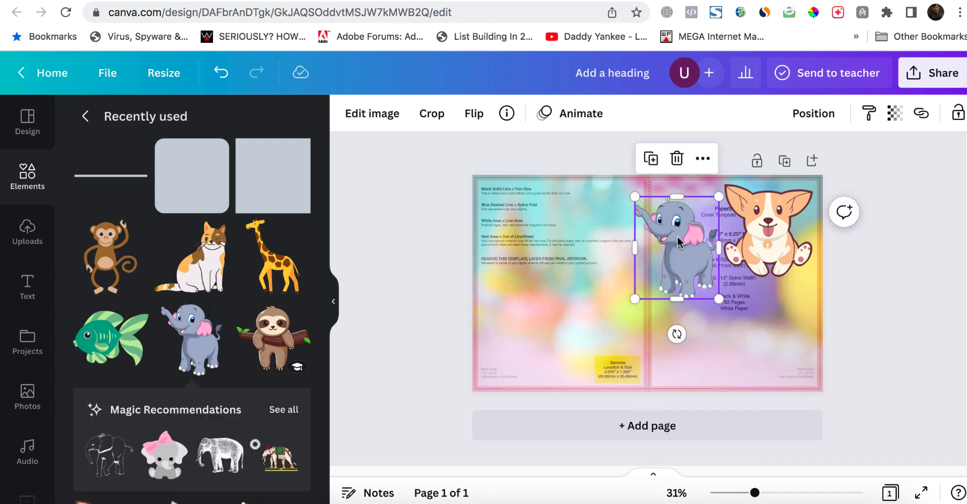
left_click_drag(680, 241, 693, 225)
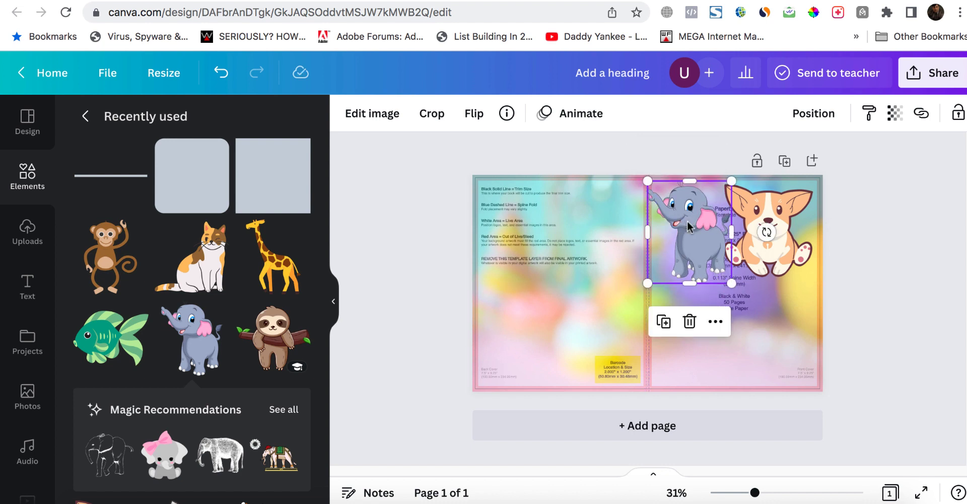
Step: Shift the puppy and elephant slightly right and reduce the elephant so both sit side by side within the front cover margins
left_click(759, 239)
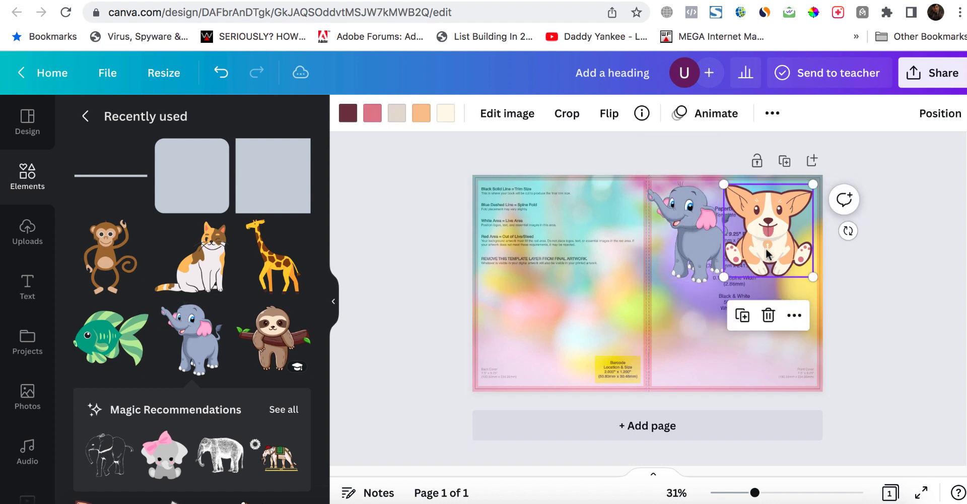
left_click(713, 244)
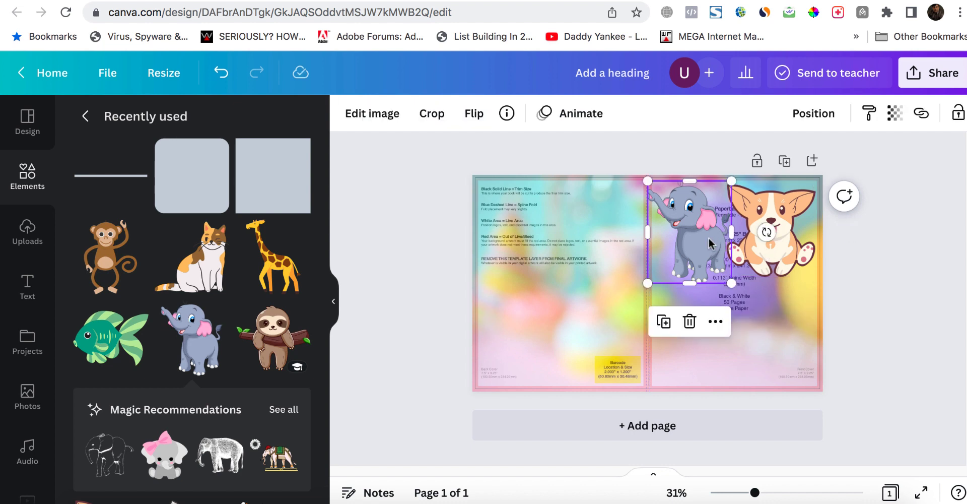
left_click_drag(710, 244, 709, 244)
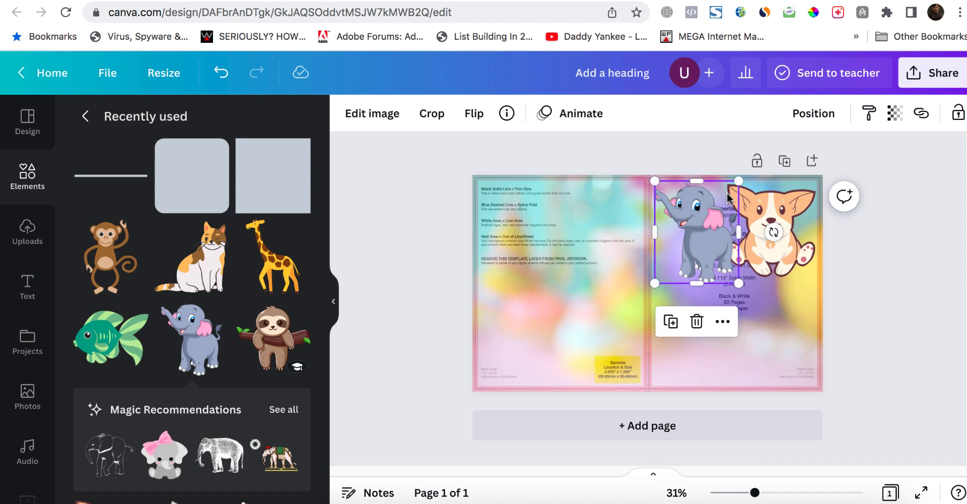
left_click_drag(731, 186, 725, 194)
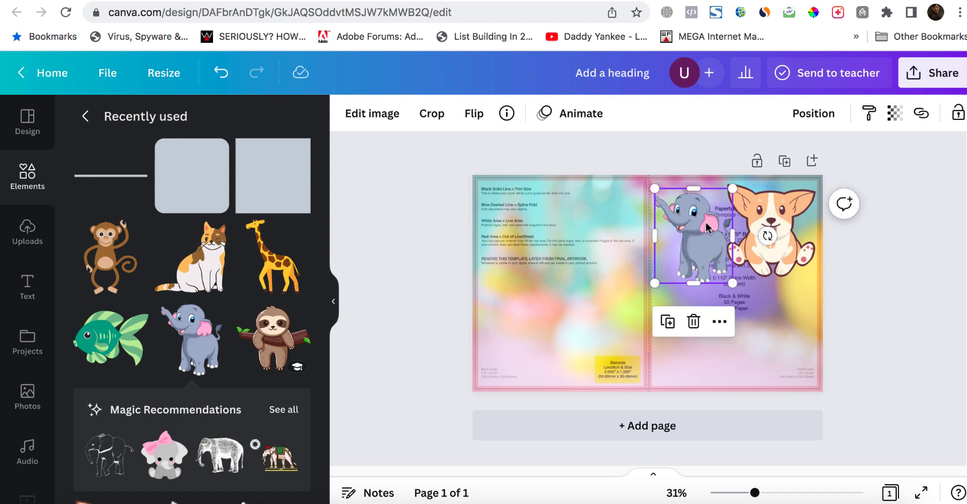
left_click_drag(707, 229, 706, 223)
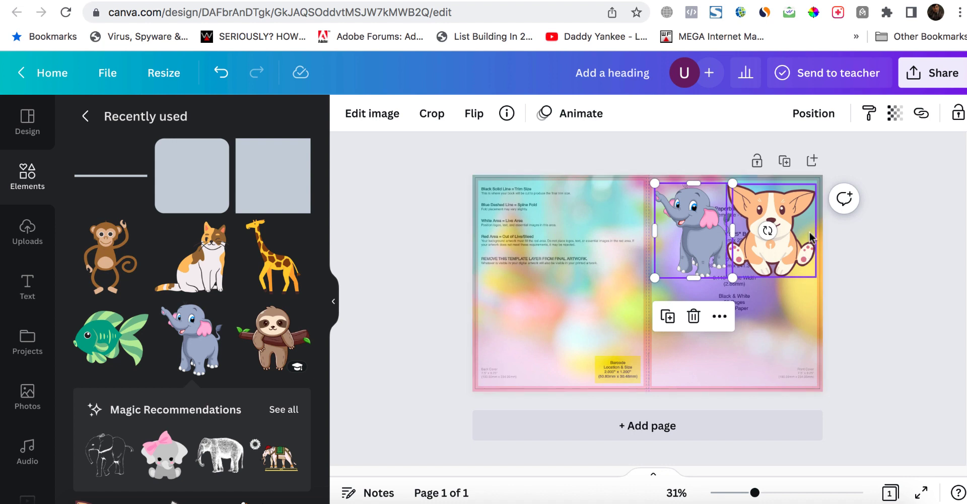
left_click(865, 333)
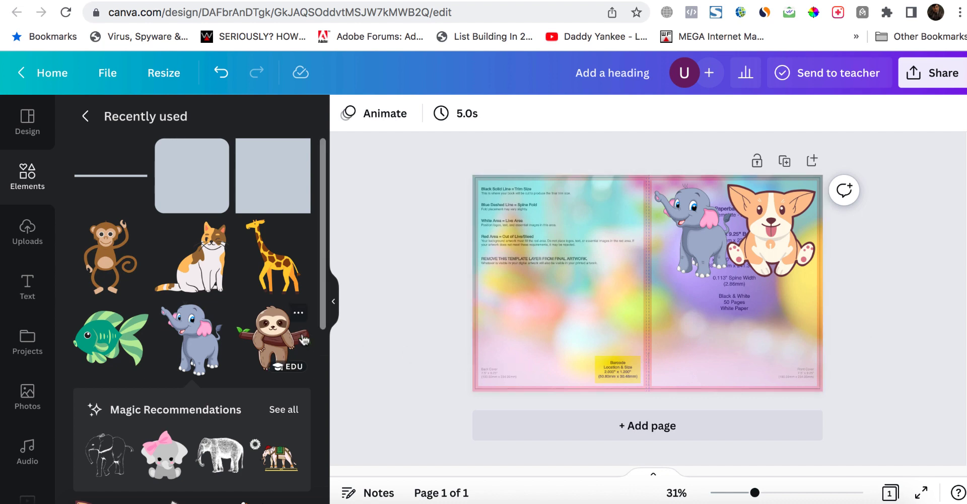
Step: Add the sloth graphic, shrink it to about 5.1 x 4.4 in and place it below the elephant on the front cover
left_click(270, 344)
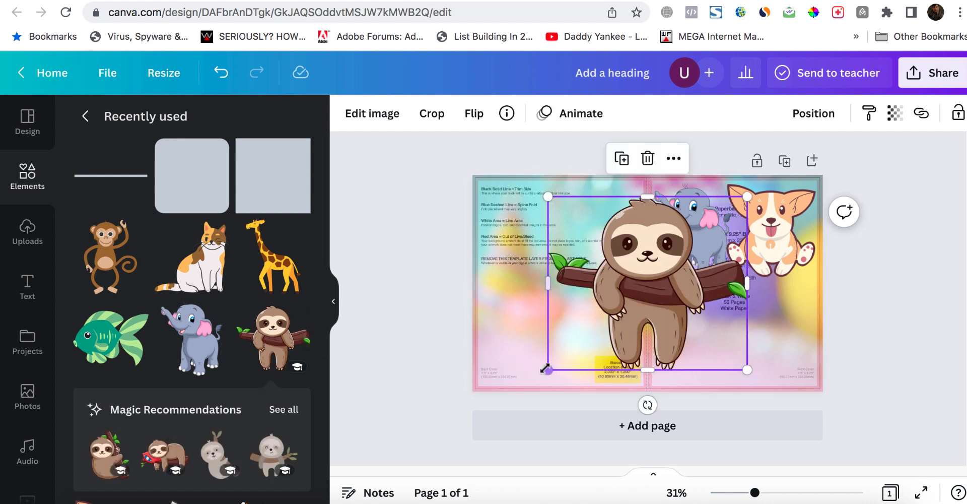
left_click_drag(546, 370, 594, 330)
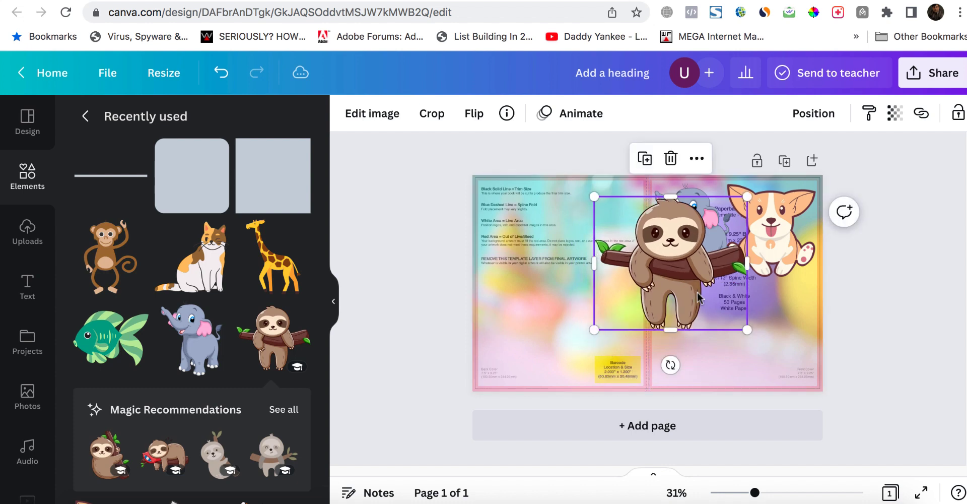
left_click_drag(689, 296, 711, 353)
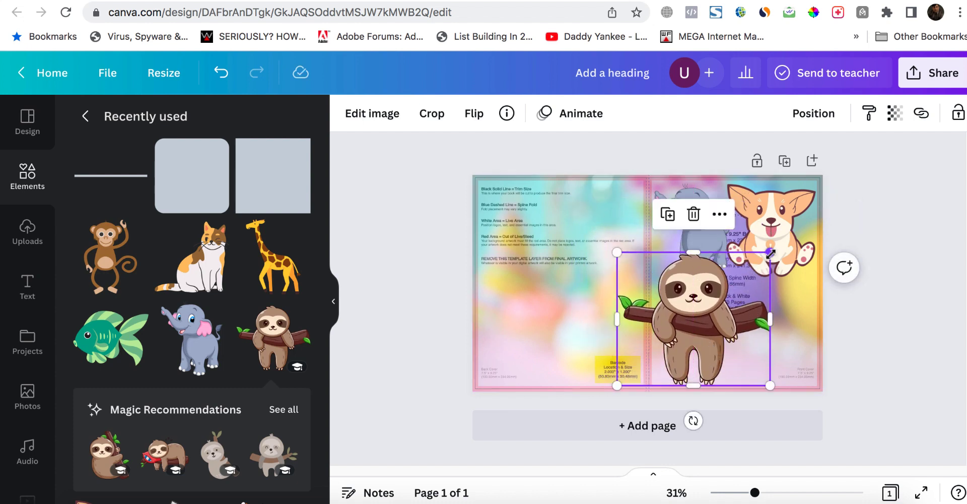
left_click_drag(770, 253, 741, 276)
left_click_drag(680, 325, 718, 325)
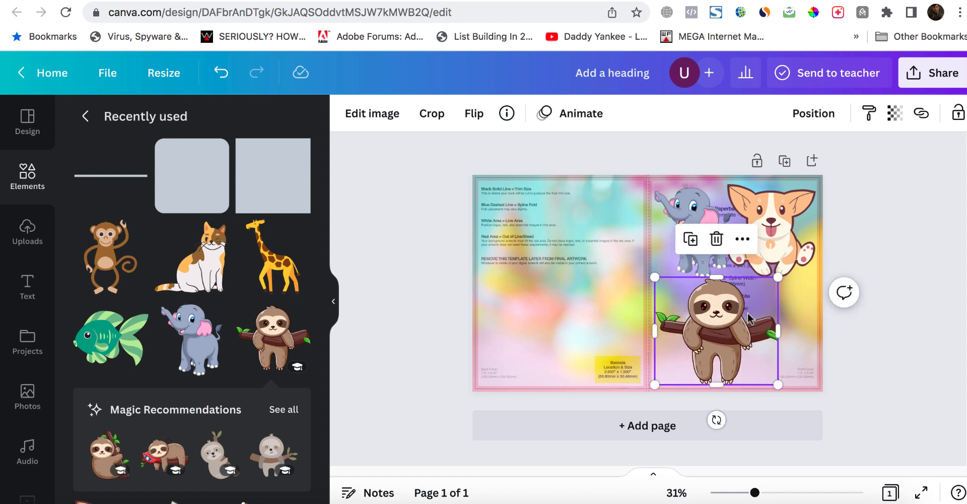
left_click_drag(766, 290, 759, 296)
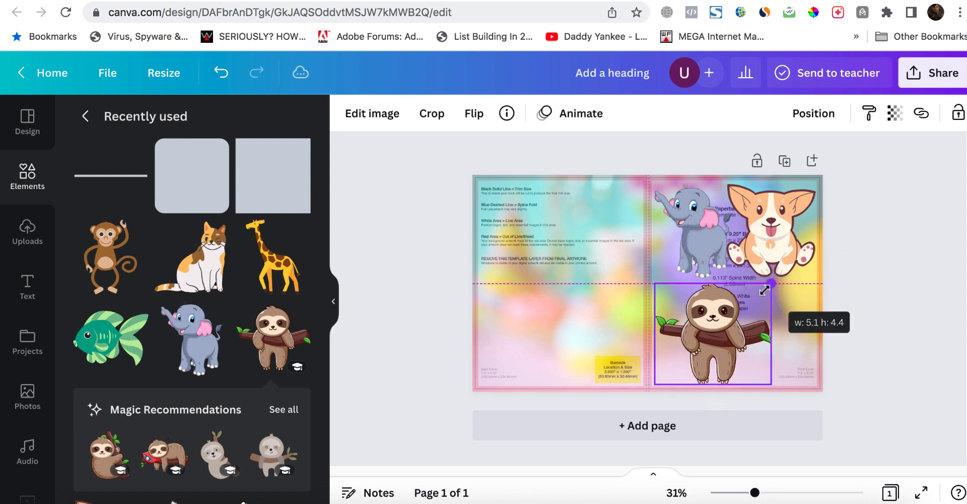
left_click(884, 363)
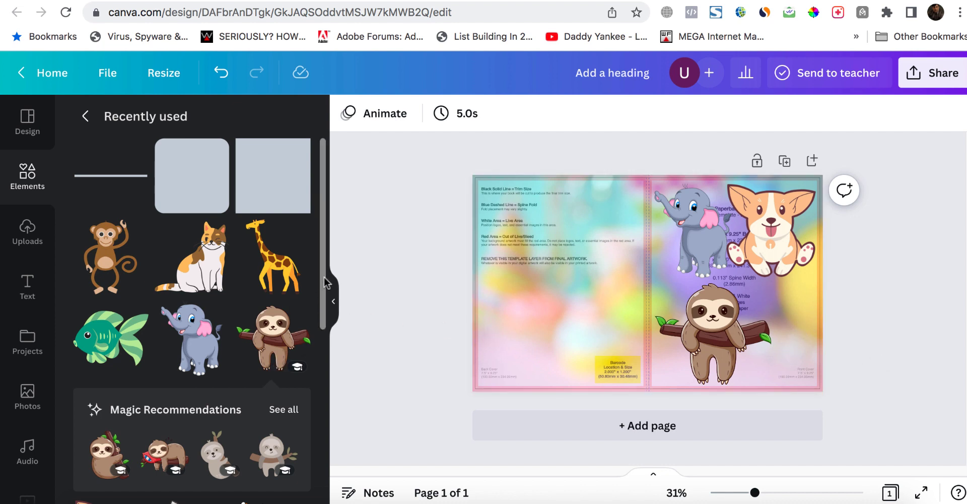
Step: Add the green fish graphic, shrink it and fit it beside the sloth, below the puppy on the front cover
scroll(320, 341, "down", 3)
scroll(319, 337, "up", 3)
left_click(126, 330)
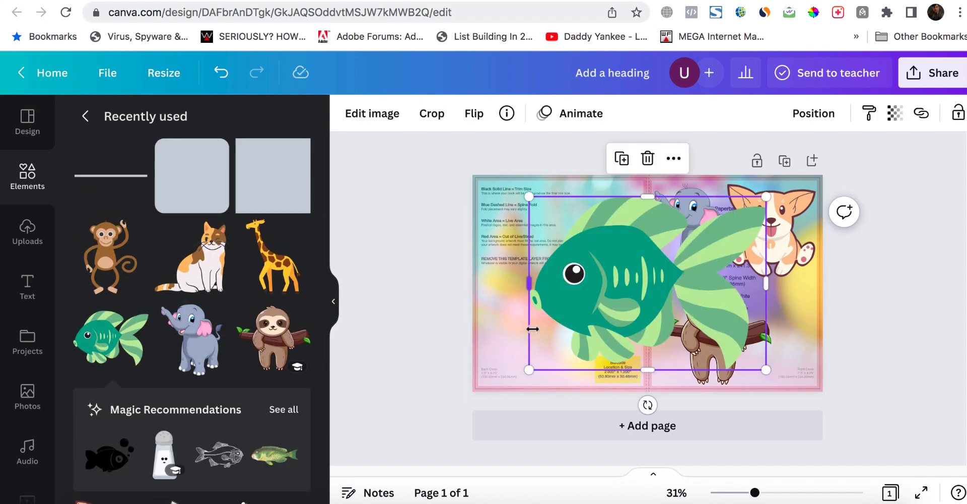
left_click_drag(531, 366, 668, 311)
left_click_drag(704, 240, 778, 303)
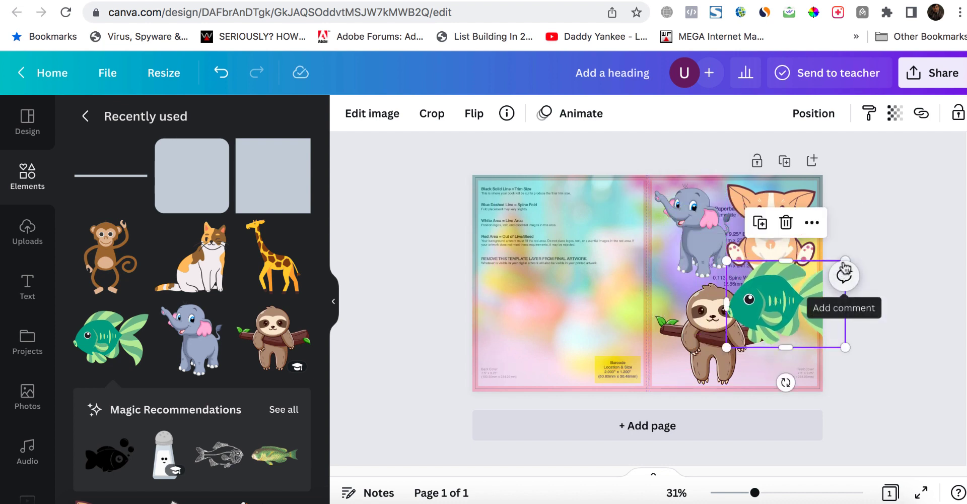
left_click_drag(845, 258, 781, 296)
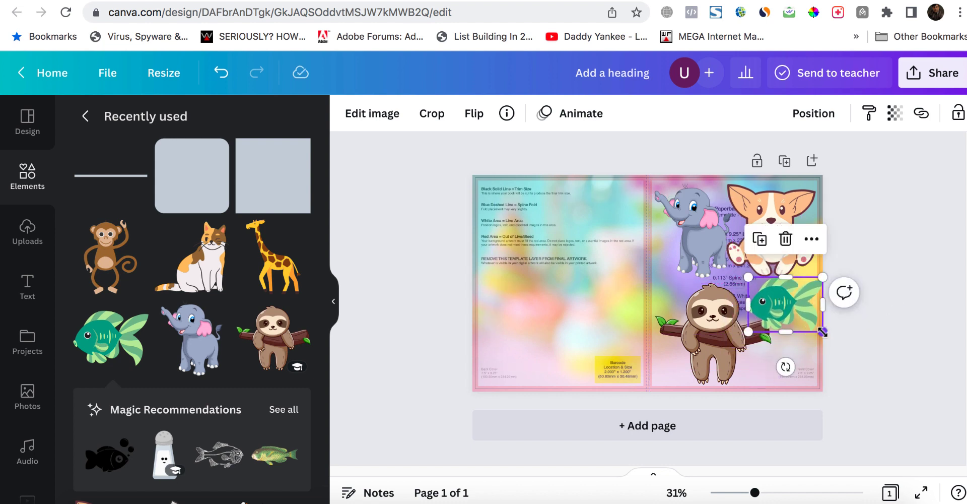
left_click_drag(822, 332, 776, 321)
key("Escape")
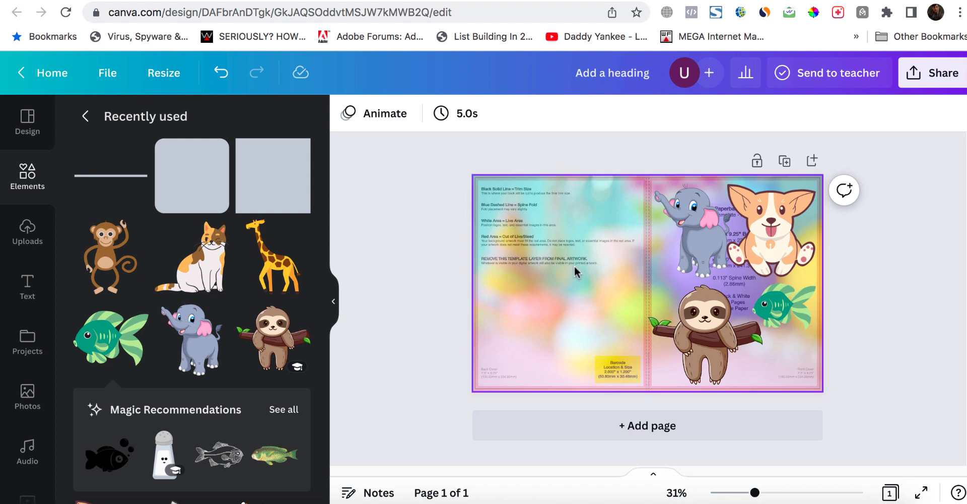
Step: Add the giraffe graphic, move it onto the upper right half of the back cover and enlarge it
left_click(280, 271)
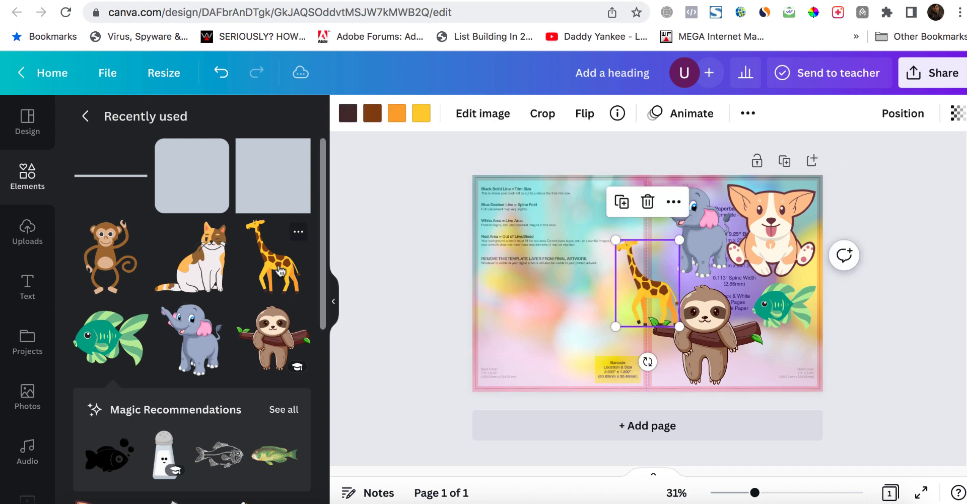
left_click_drag(653, 298, 612, 288)
left_click_drag(575, 231, 540, 184)
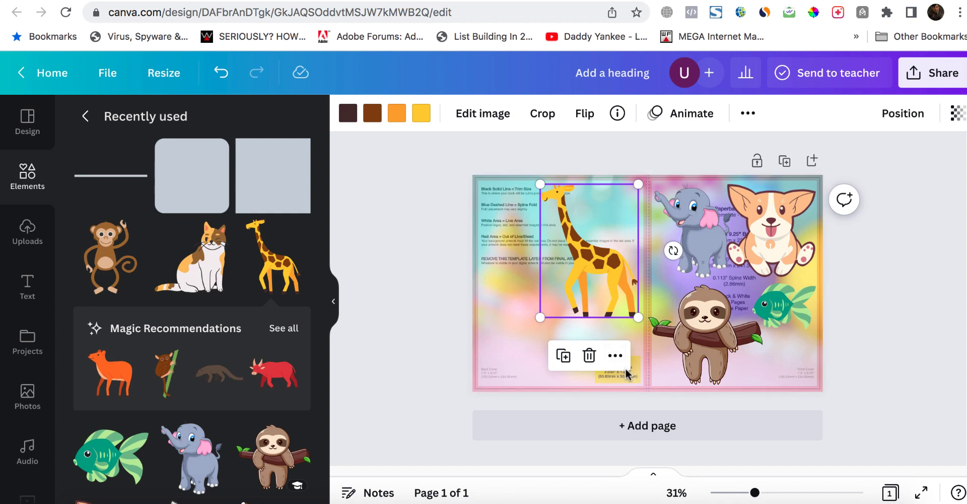
left_click(874, 414)
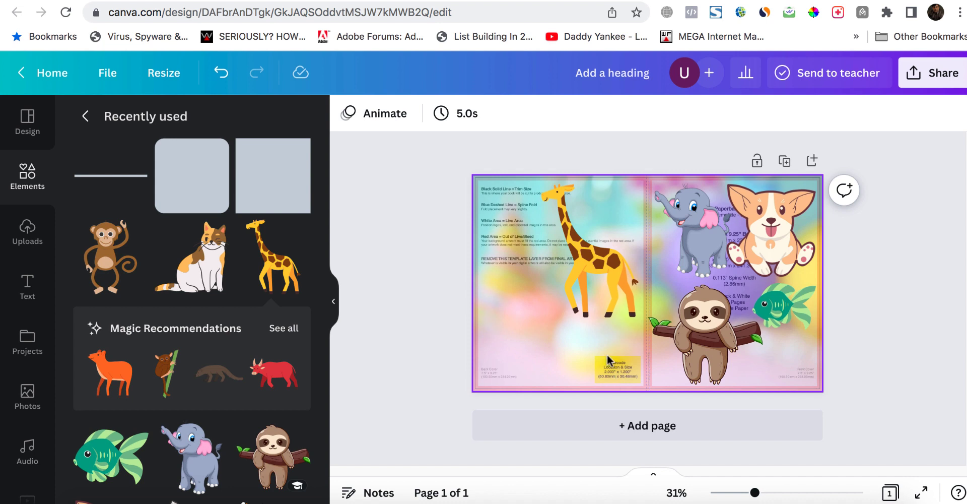
Step: Add the sitting calico cat graphic, place it left of the giraffe on the back cover and shrink it inside the margin
left_click(208, 265)
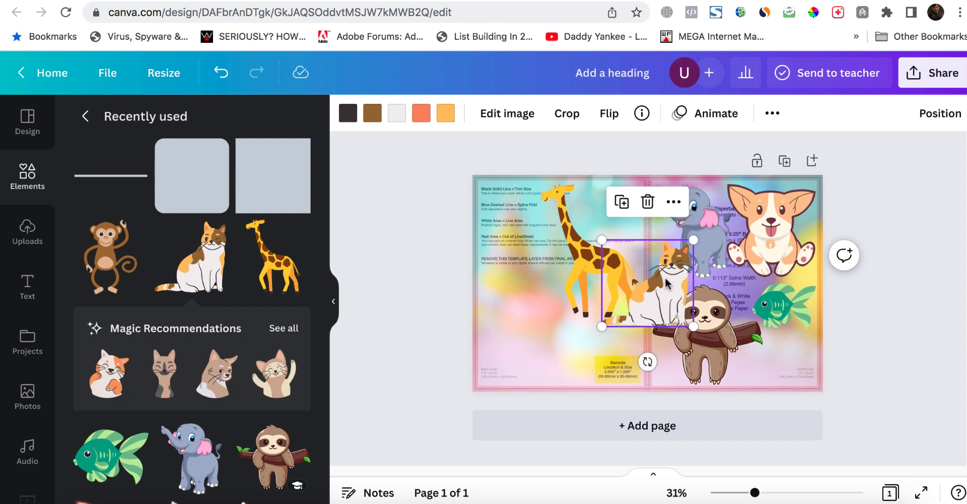
left_click_drag(666, 283, 536, 250)
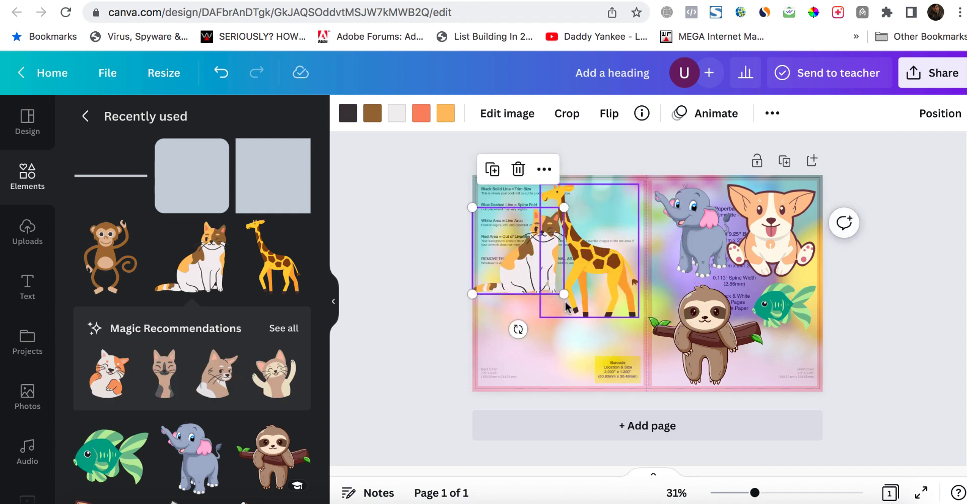
left_click_drag(564, 294, 528, 253)
left_click(436, 282)
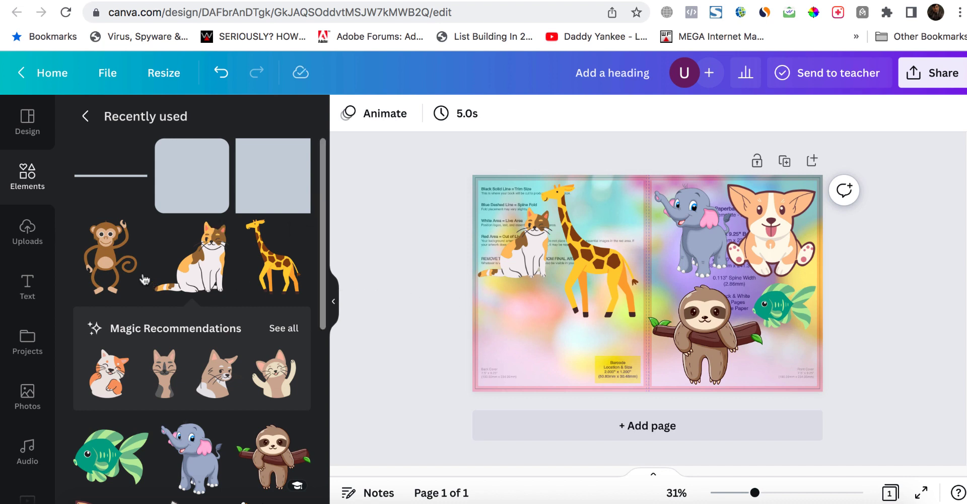
Step: Add the monkey graphic, shrink it and place it above the giraffe's back in the back cover's upper-right corner
left_click(117, 262)
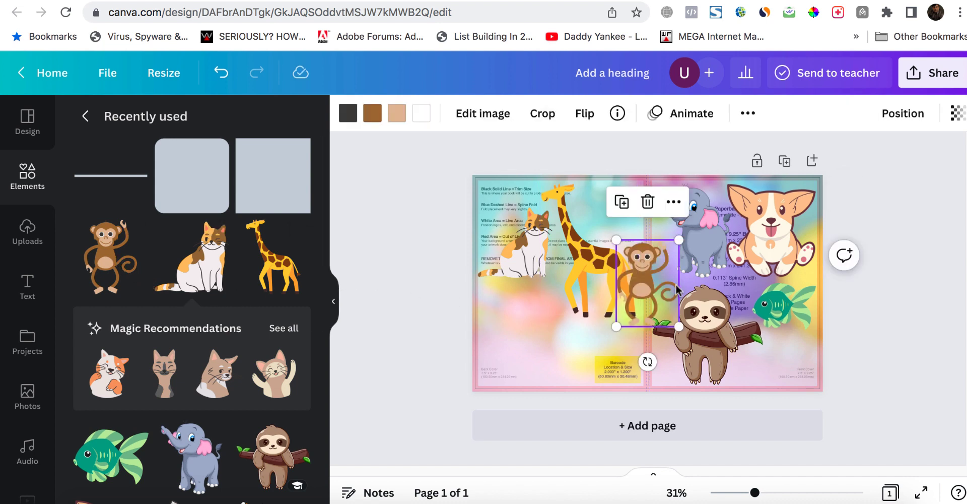
left_click_drag(657, 282, 631, 226)
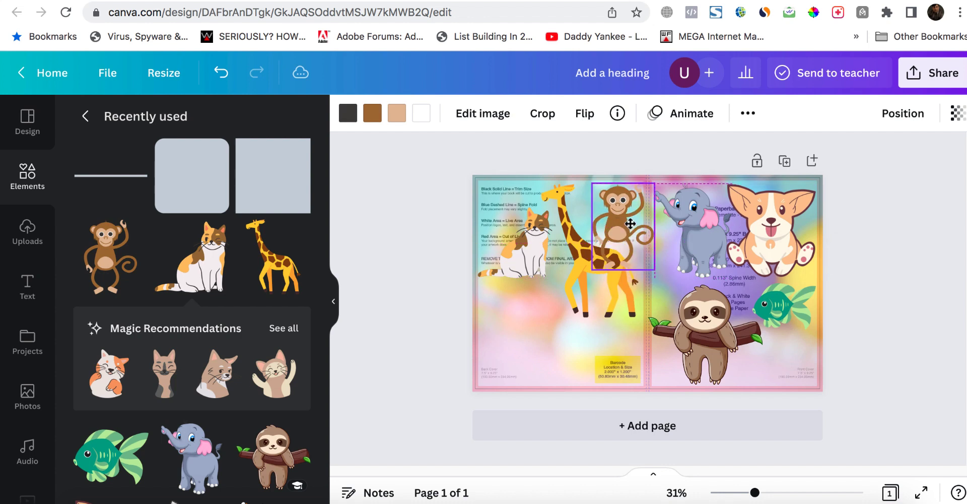
left_click_drag(649, 187, 638, 205)
left_click_drag(608, 245, 618, 223)
left_click(883, 338)
Step: Add the orange tiger graphic and place it in the lower left part of the back cover, below the calico cat
scroll(322, 398, "down", 4)
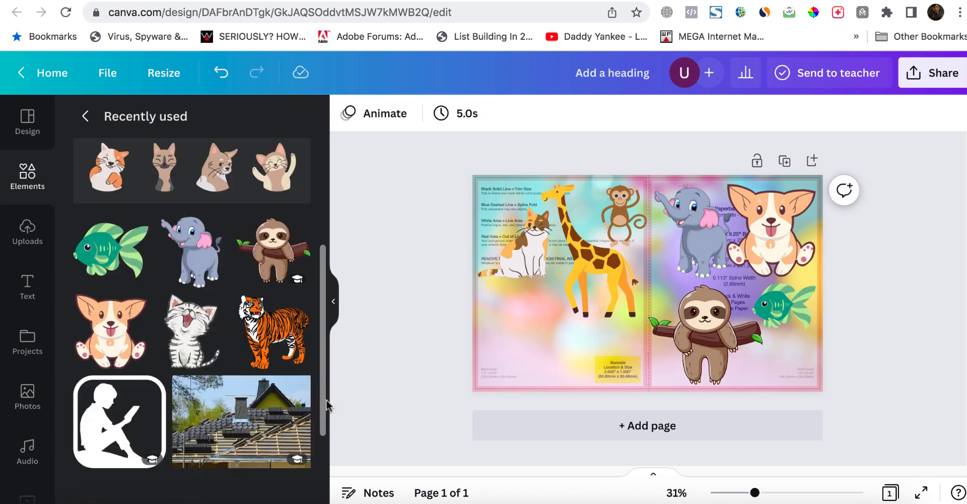
left_click(280, 342)
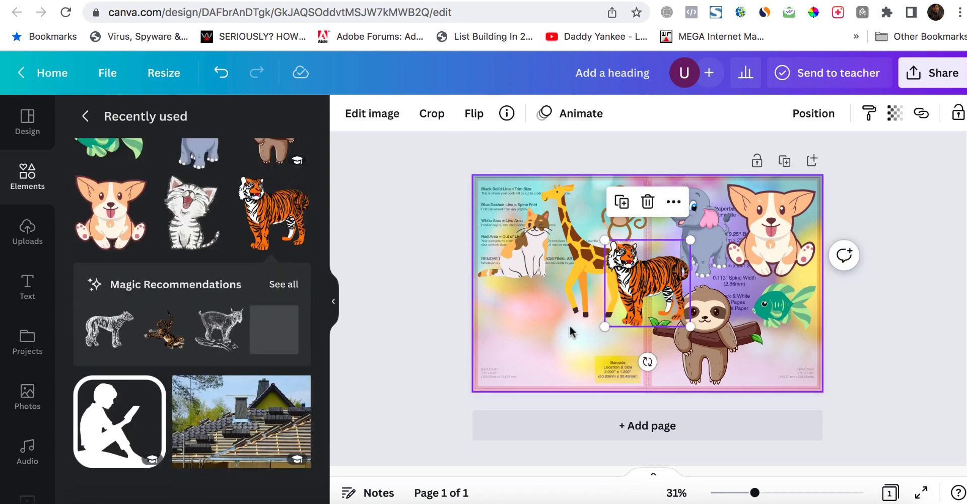
left_click_drag(650, 296, 583, 327)
left_click_drag(533, 335, 525, 328)
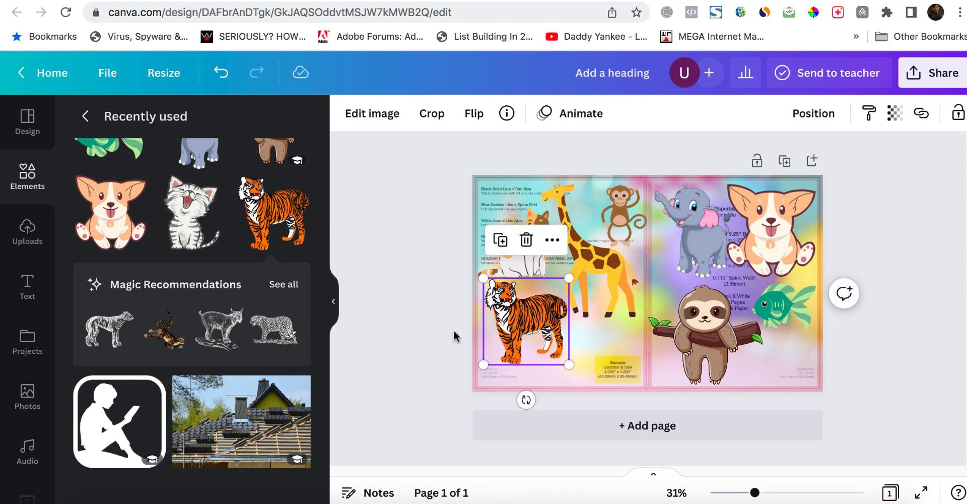
left_click(432, 326)
left_click(540, 335)
left_click_drag(540, 335, 540, 338)
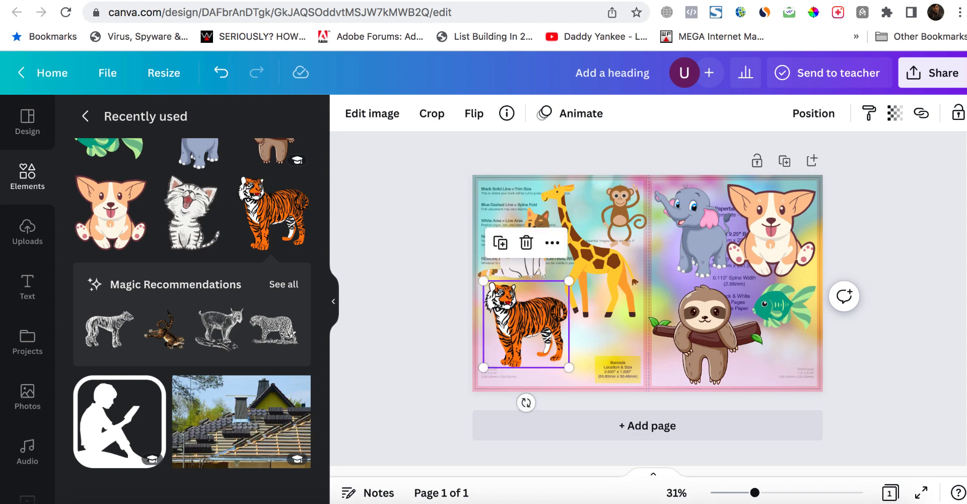
left_click(430, 329)
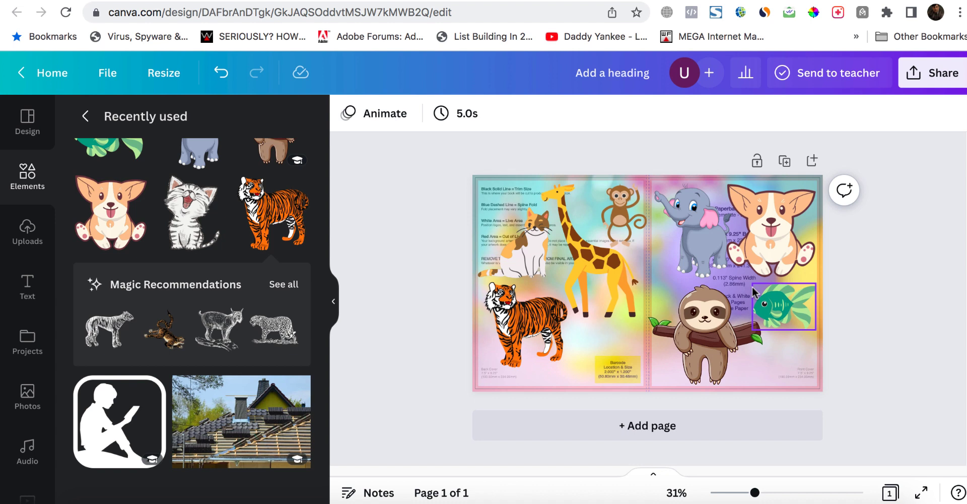
Step: Shrink the monkey and shift it away from the spine, and shrink the elephant's spine-side edge clear of the fold
left_click(623, 229)
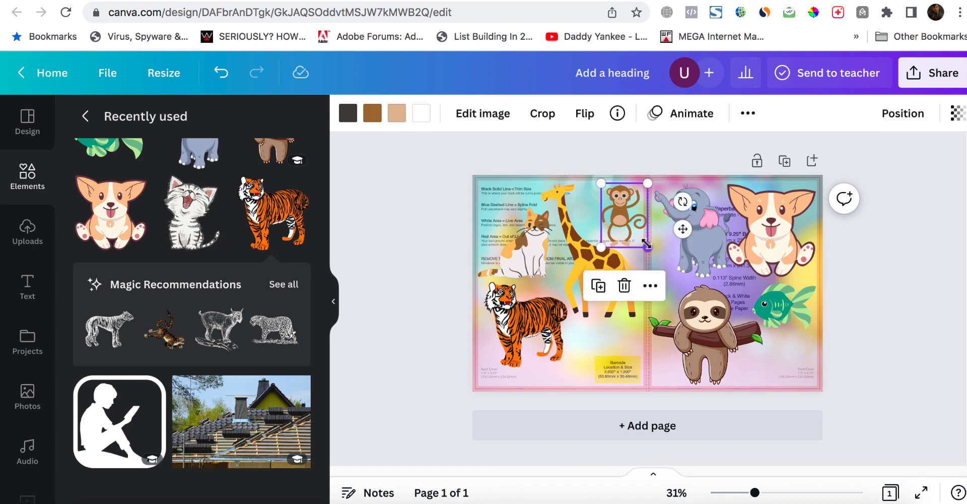
left_click_drag(646, 244, 606, 222)
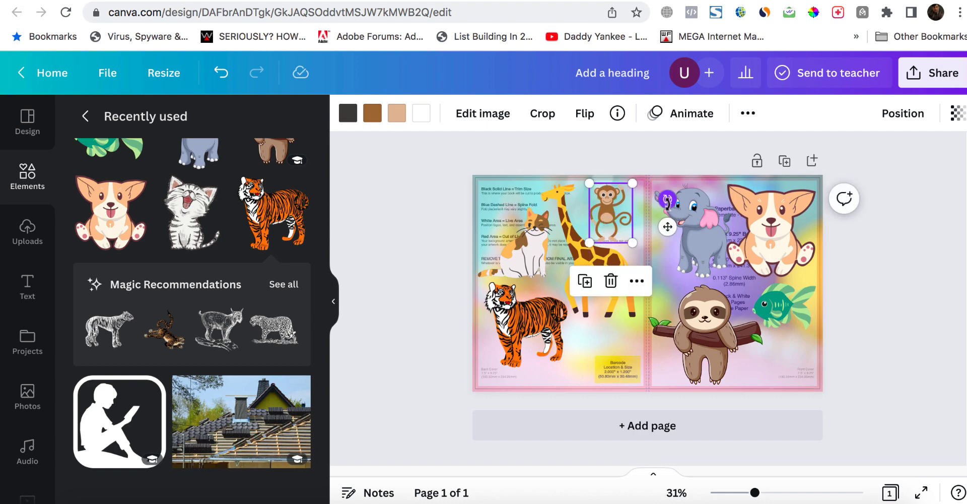
left_click(697, 230)
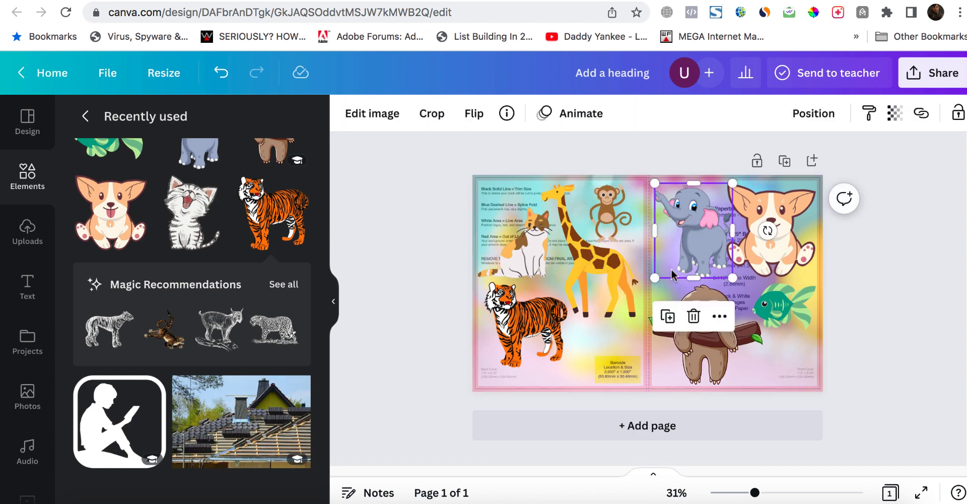
left_click_drag(655, 277, 662, 268)
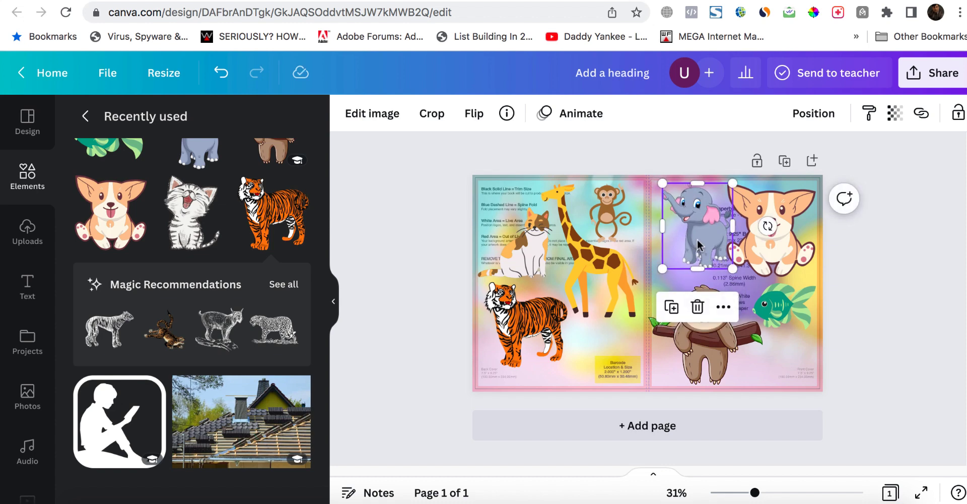
left_click(875, 267)
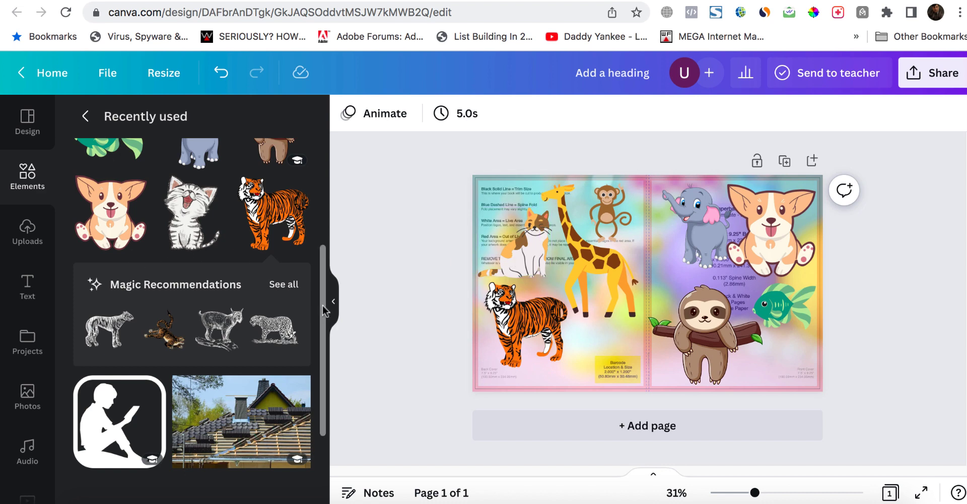
Step: Add a brown square, stretch it to the cover's full height and narrow it into a vertical strip over the spine
left_click_drag(324, 310, 319, 119)
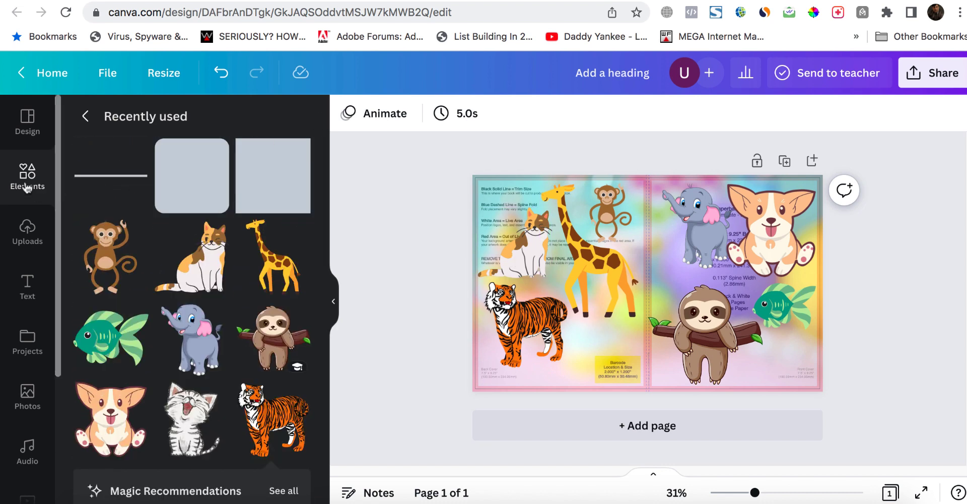
left_click(87, 116)
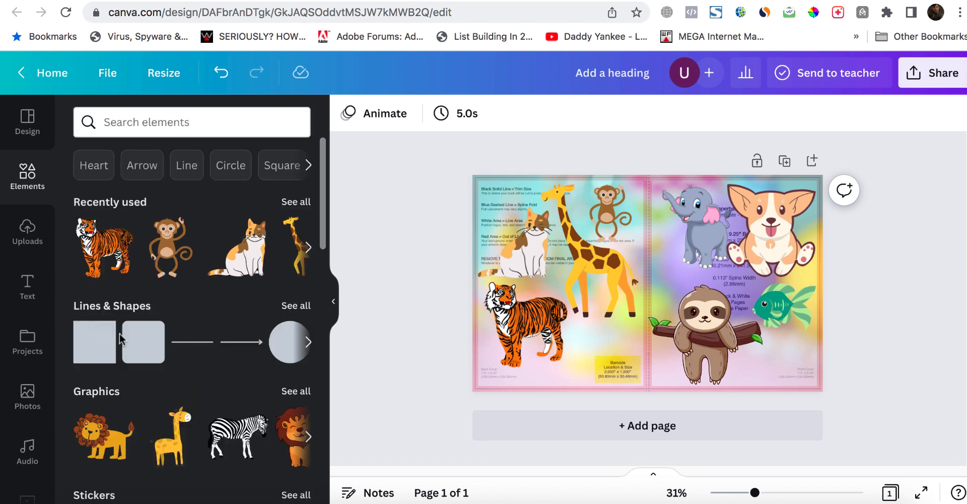
left_click(92, 343)
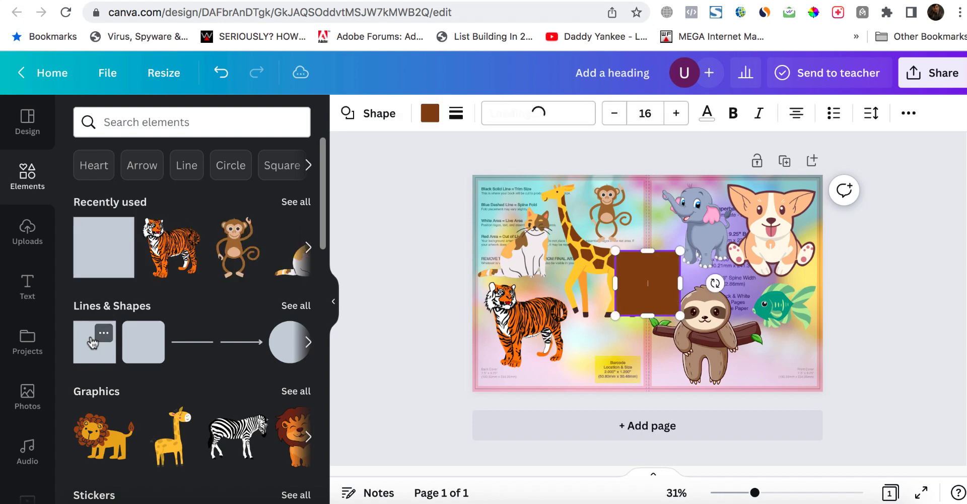
left_click(631, 343)
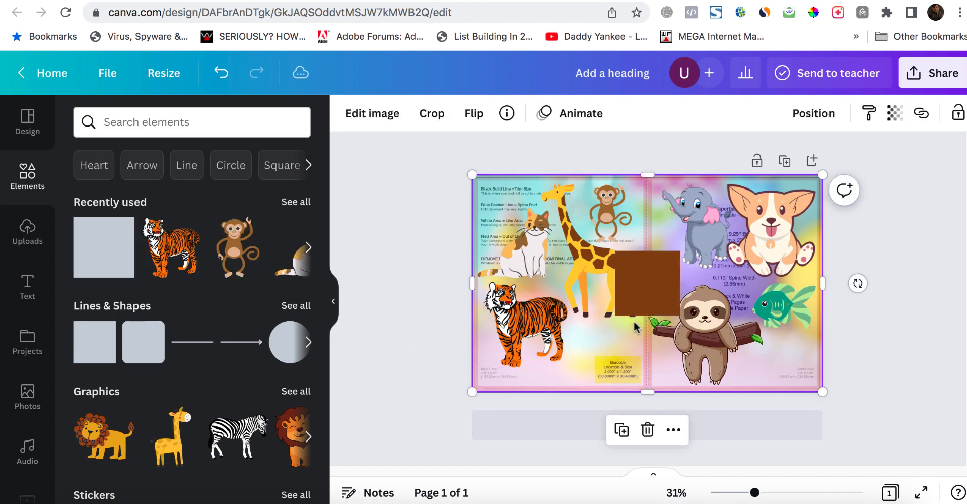
left_click(642, 288)
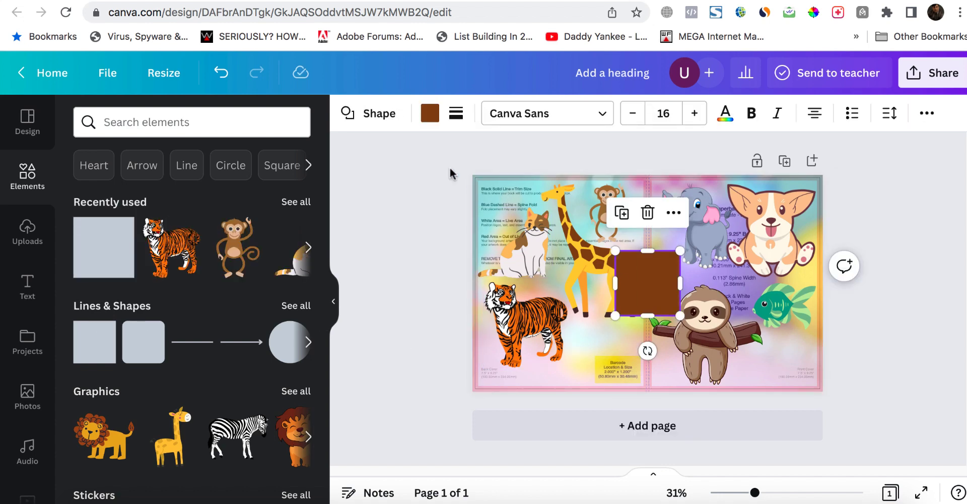
left_click_drag(645, 315, 645, 391)
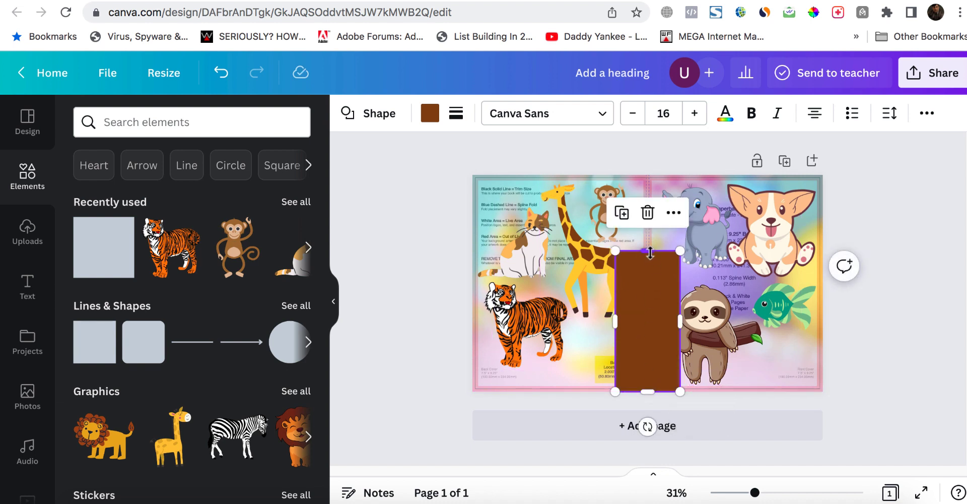
left_click_drag(647, 250, 648, 177)
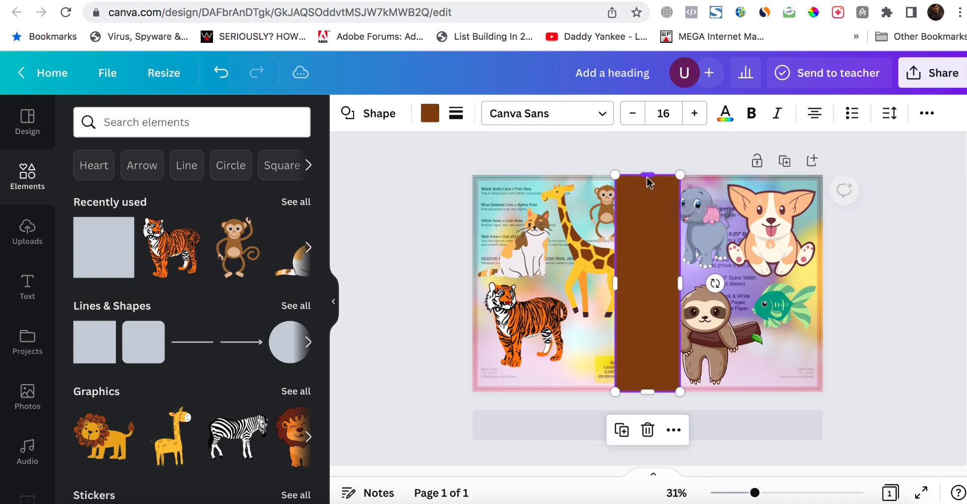
left_click_drag(616, 281, 658, 281)
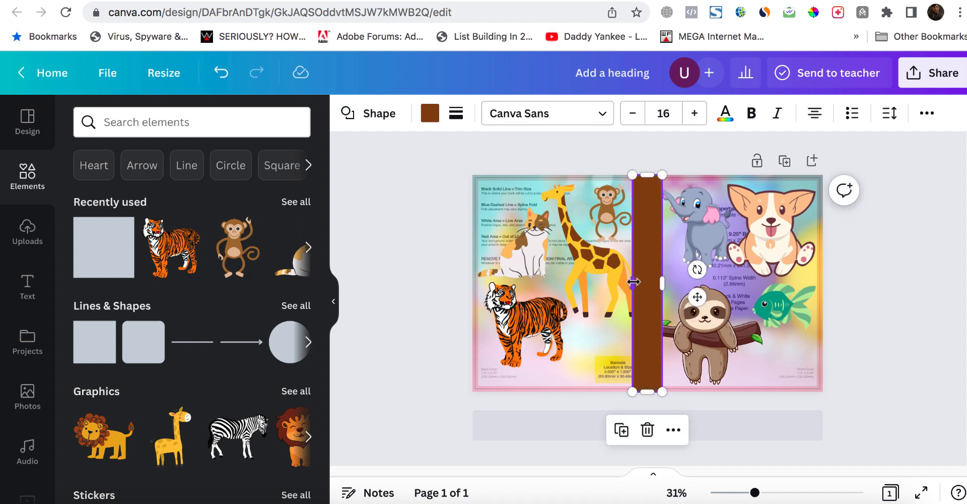
left_click(904, 285)
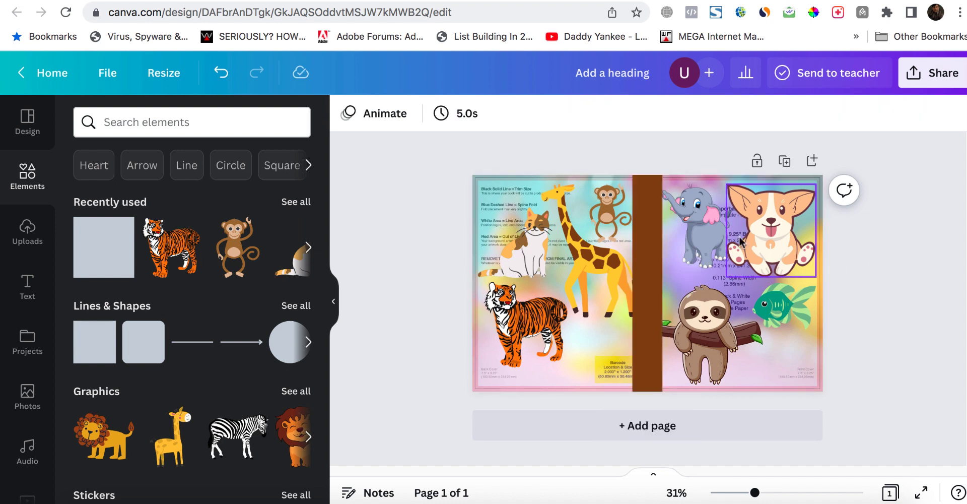
Step: Shrink the elephant slightly and reposition it clear of the brown spine strip on the front cover
left_click(705, 222)
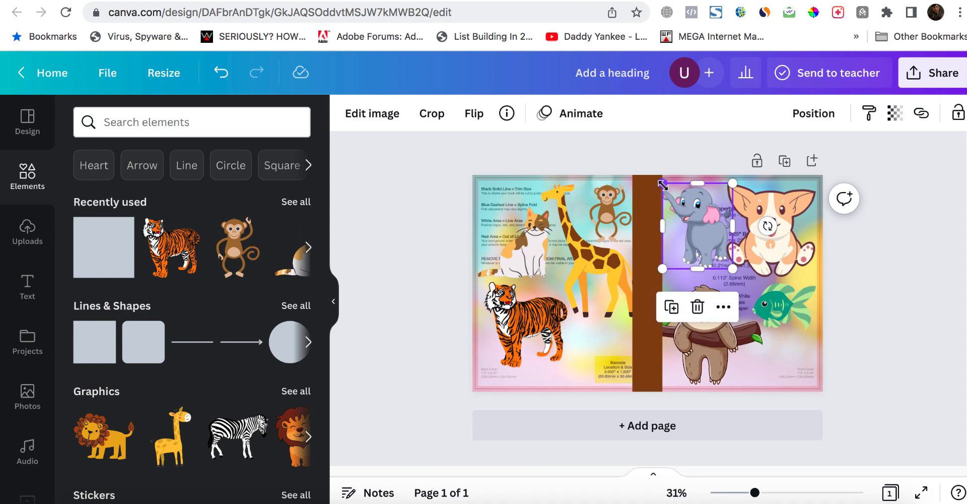
left_click_drag(663, 185, 671, 188)
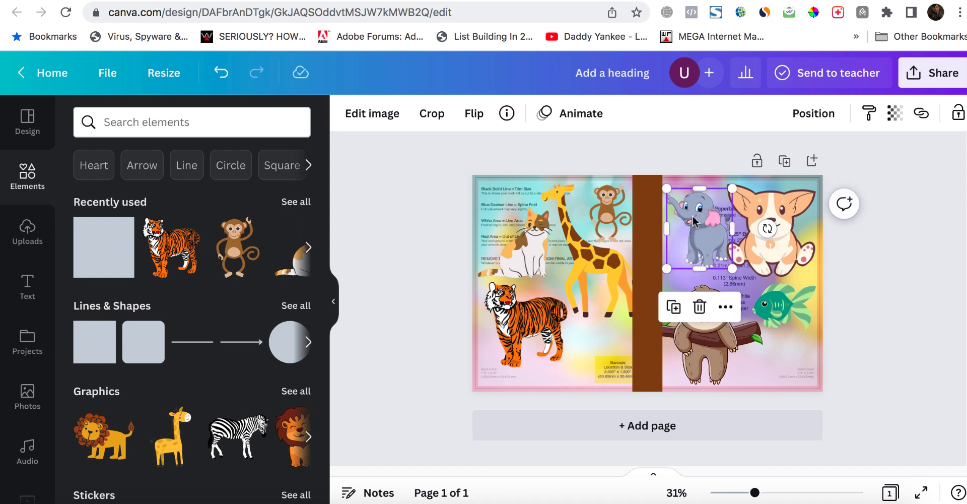
left_click_drag(693, 220, 691, 214)
left_click(878, 315)
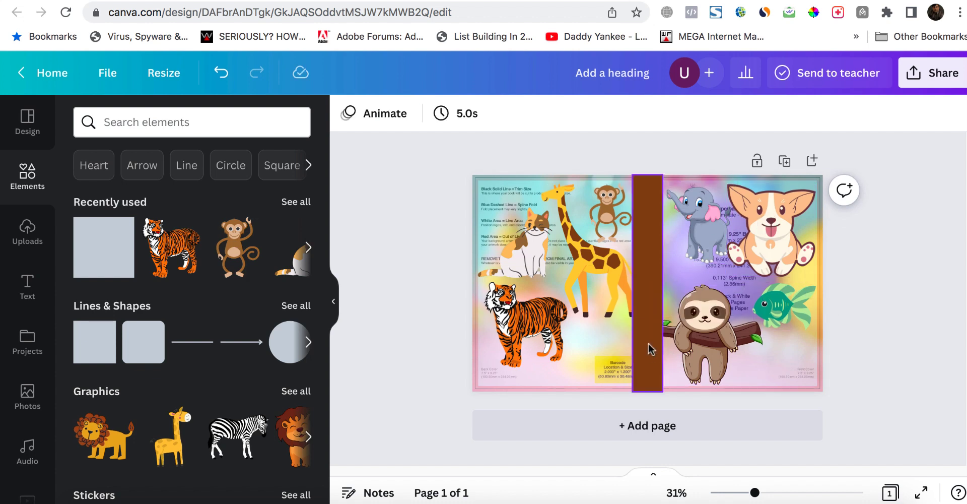
Step: Nudge the giraffe left on the back cover until it clears the brown spine strip
left_click(650, 349)
left_click(619, 308)
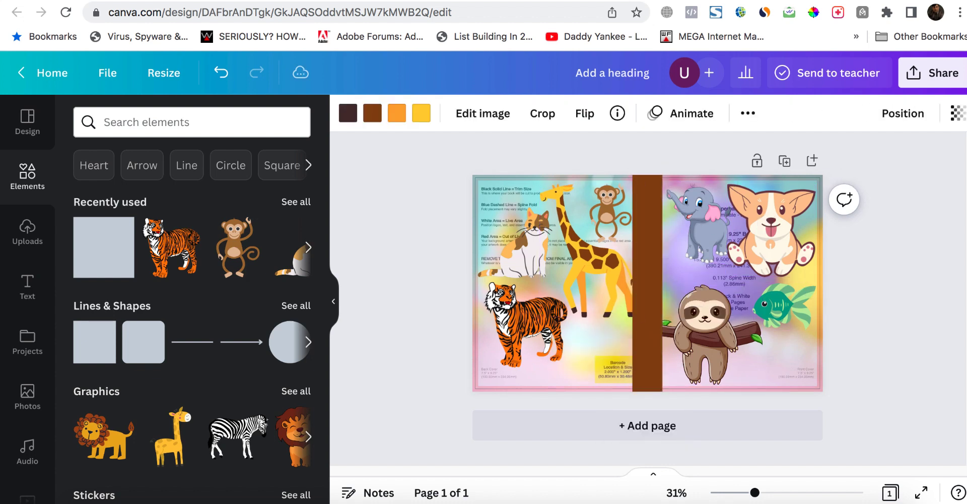
key("shift+Left")
key("shift+Left")
key("shift+Left")
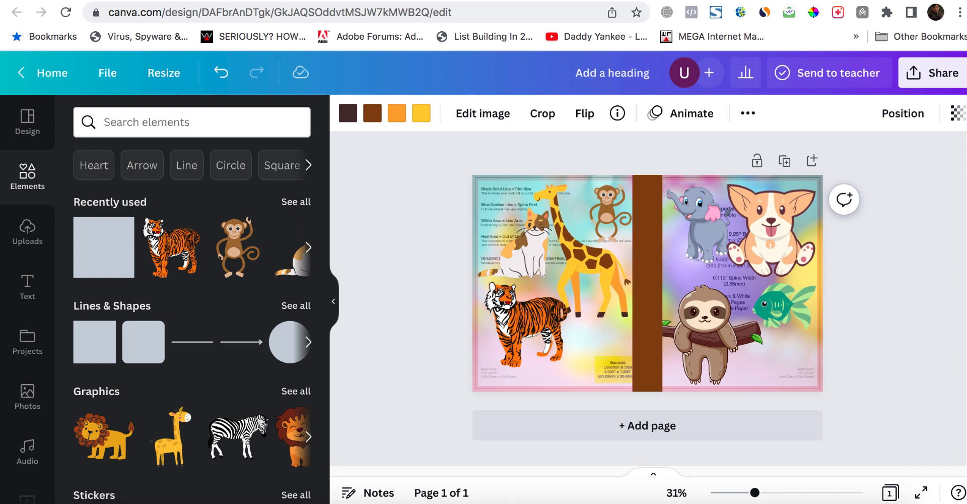
key("shift+Left")
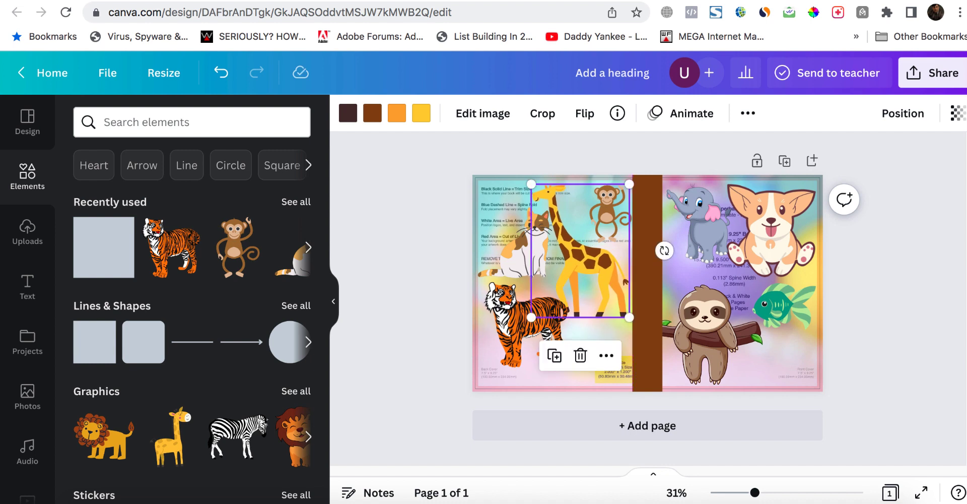
key("shift+Left")
left_click(896, 327)
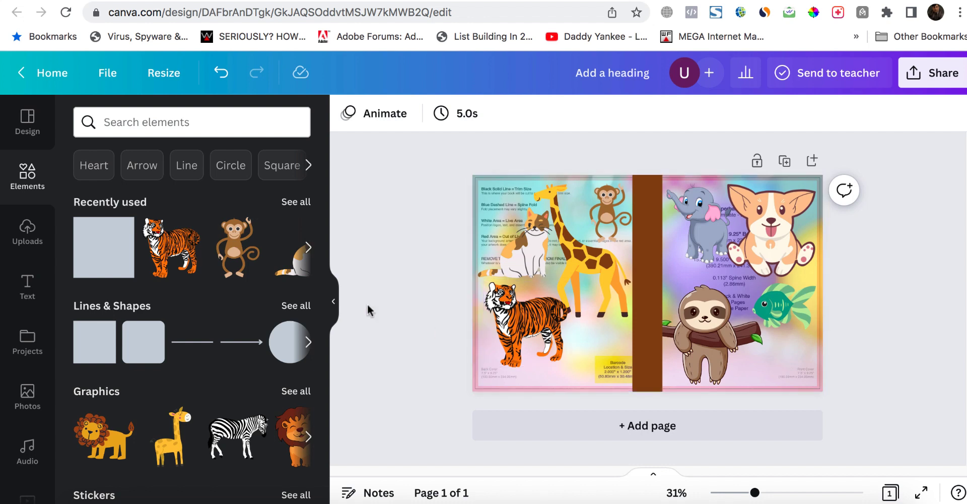
Step: Add a second square filled white and resize it into a rectangle about 6 in wide and 2.1 in high
left_click(93, 343)
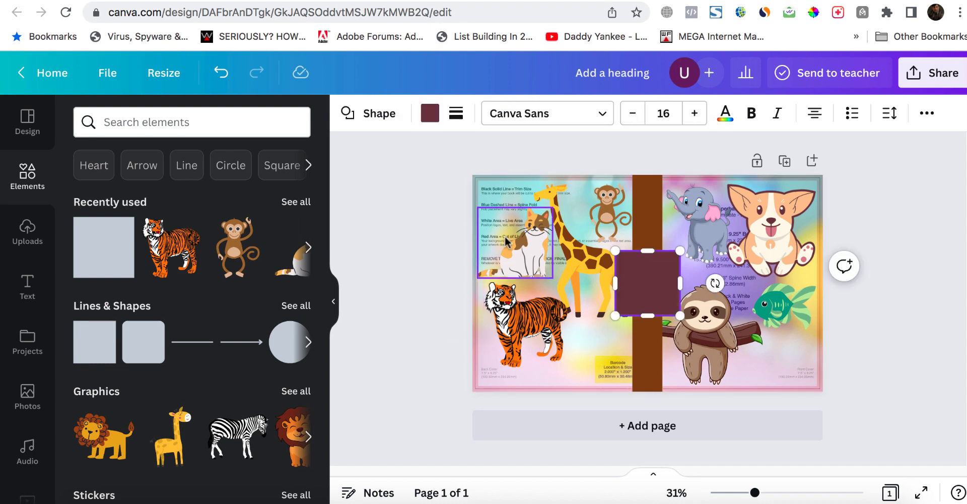
left_click(428, 120)
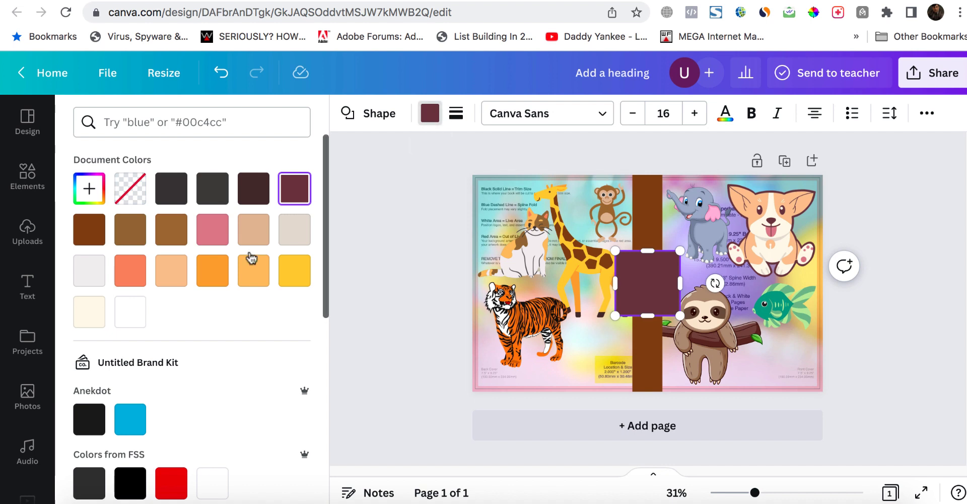
left_click(132, 308)
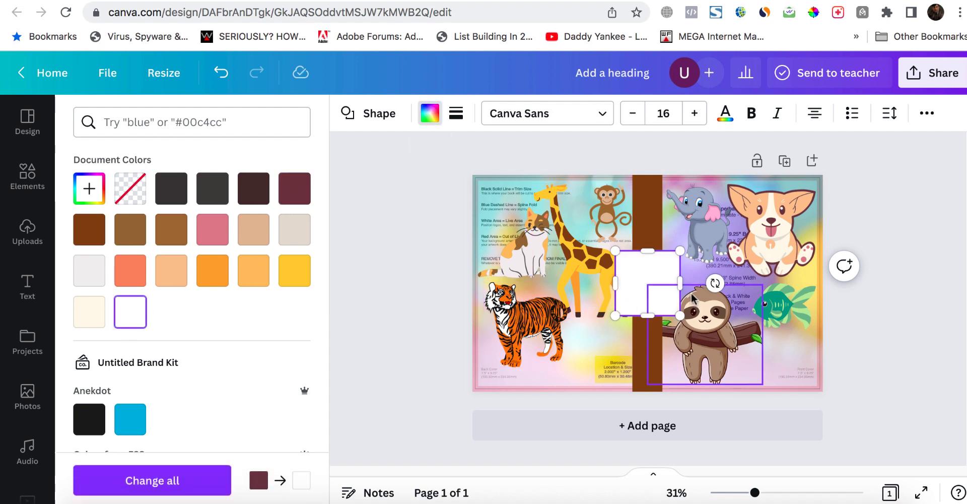
left_click_drag(680, 283, 752, 283)
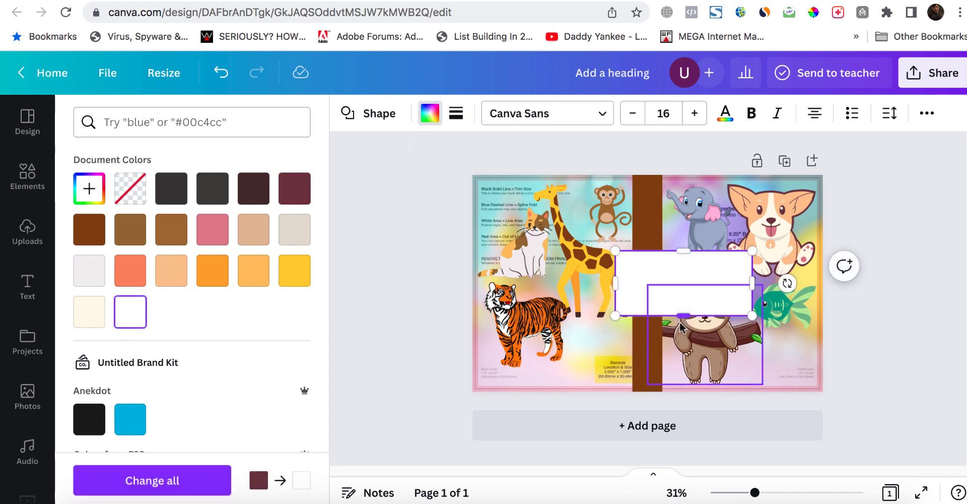
left_click_drag(683, 315, 682, 299)
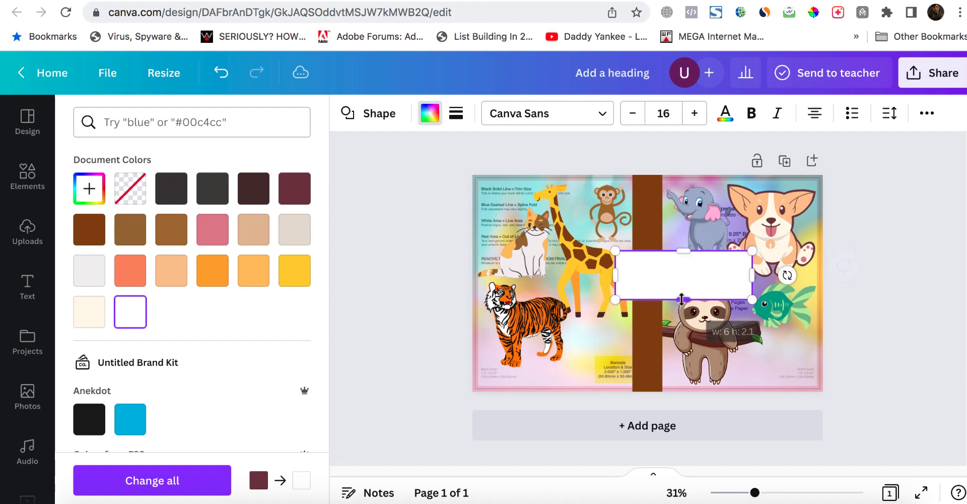
left_click(862, 358)
left_click(846, 336)
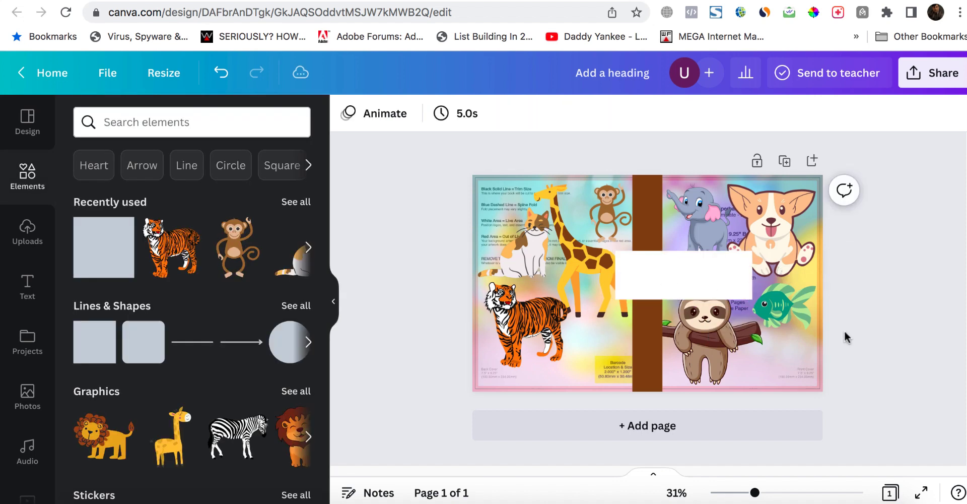
Step: Move the white rectangle onto the front cover between the elephant and sloth, and narrow it from both sides
left_click_drag(689, 274, 738, 267)
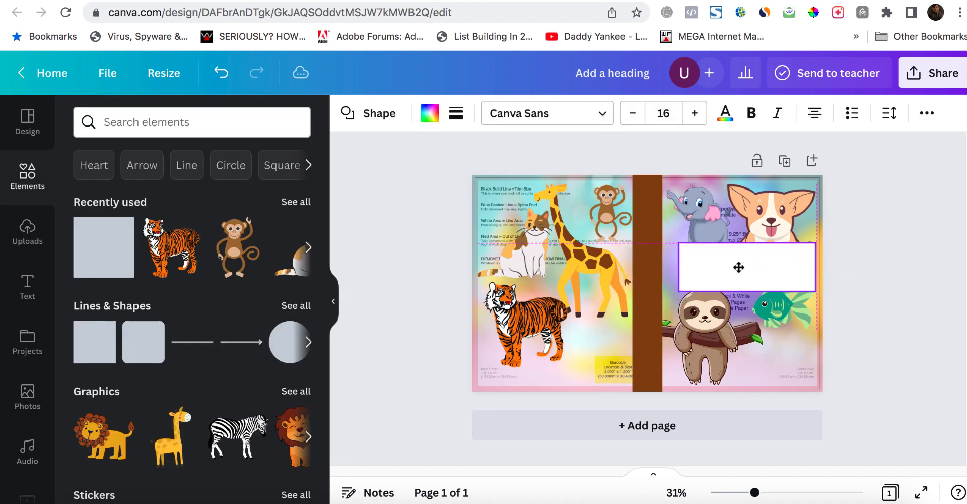
left_click_drag(815, 267, 794, 261)
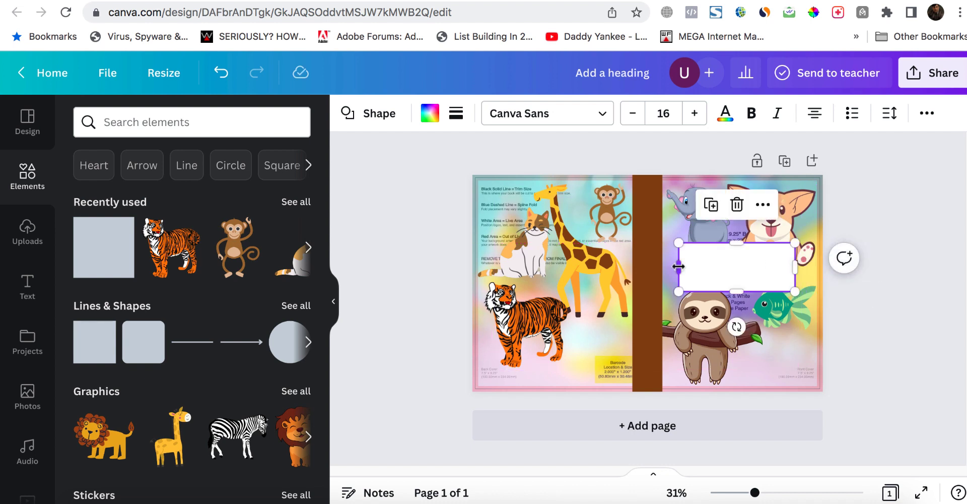
left_click_drag(679, 266, 700, 266)
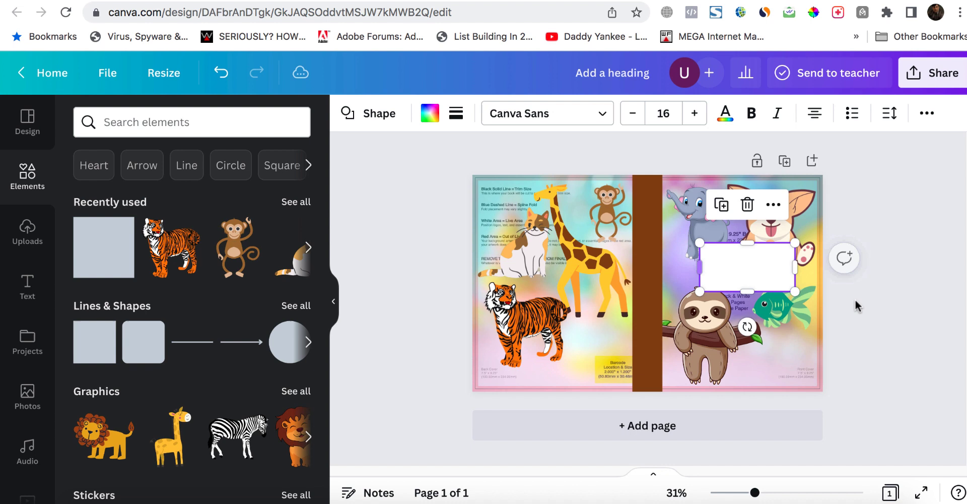
Step: Add a heading text element to the cover and set its font size to 22
left_click(889, 315)
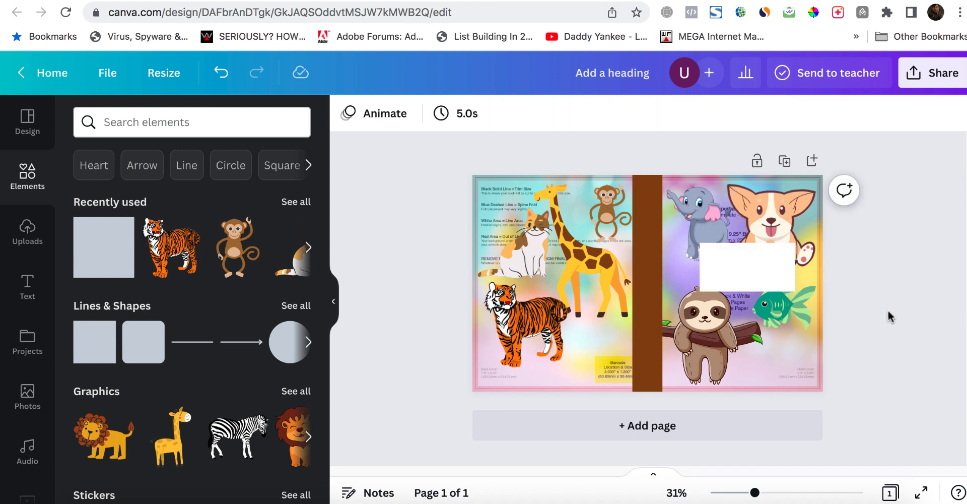
left_click(28, 290)
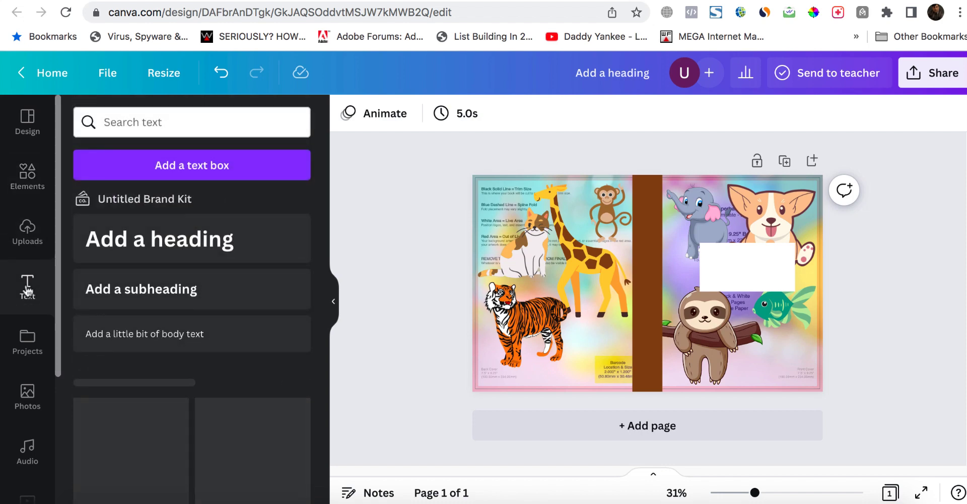
left_click(171, 247)
left_click(898, 229)
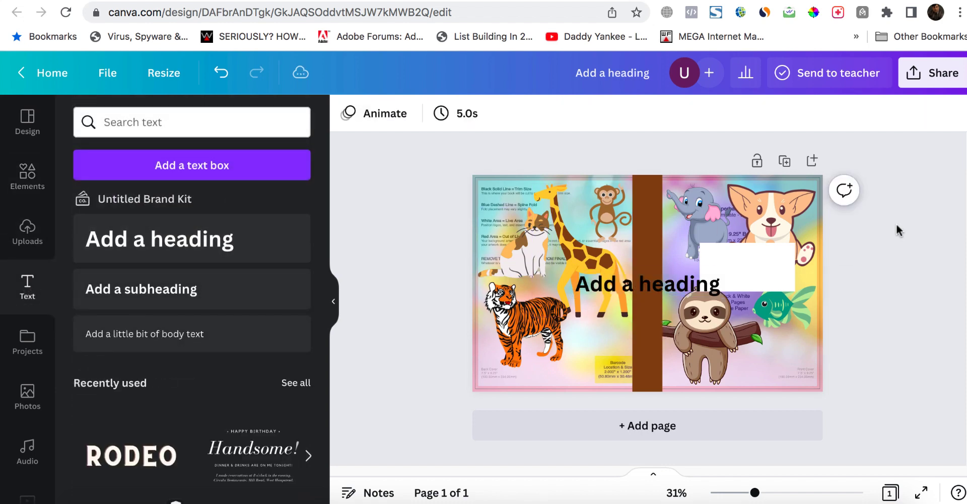
left_click(657, 287)
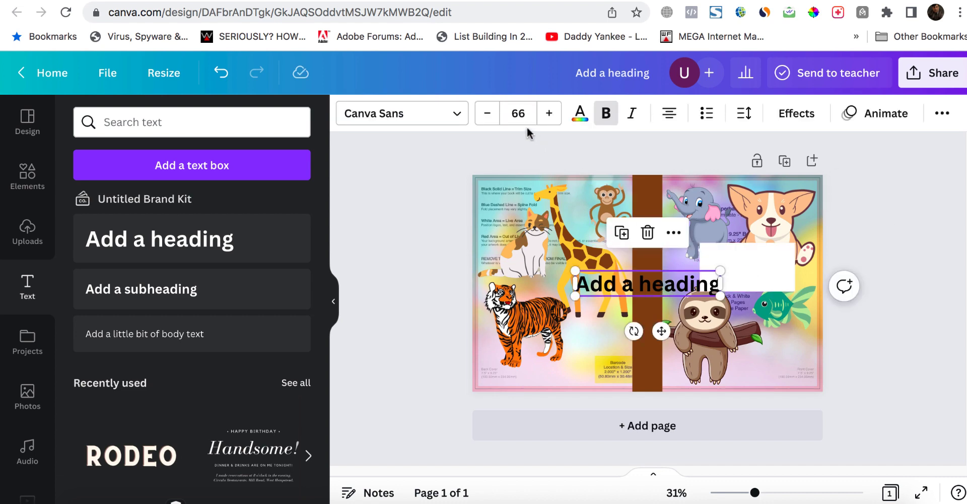
left_click(519, 112)
type("22")
key("Return")
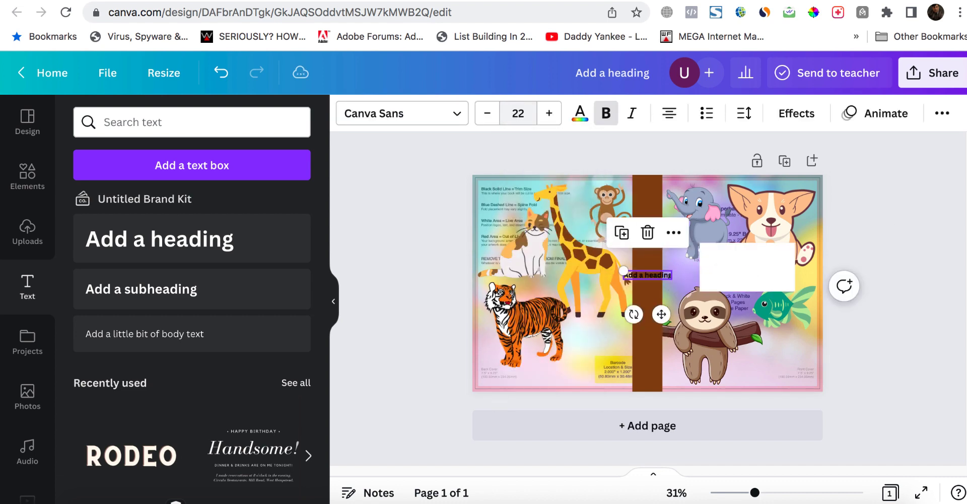
left_click(942, 316)
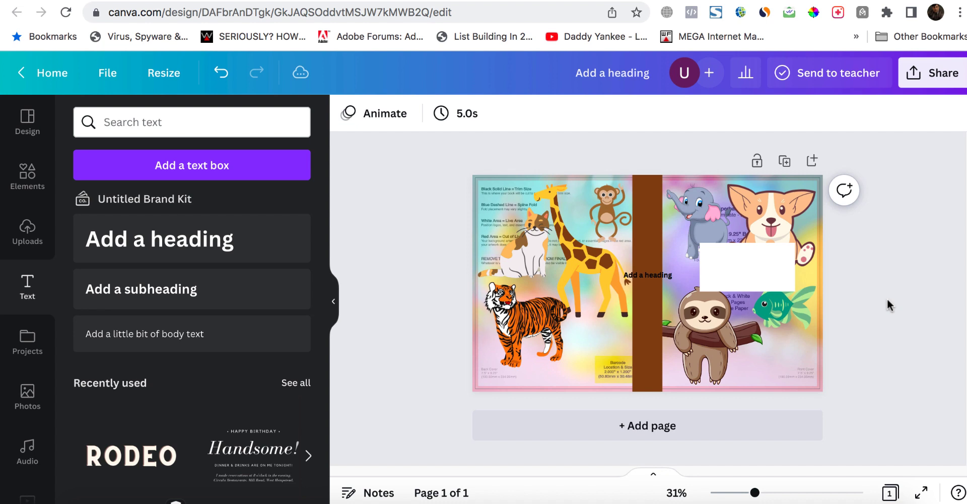
Step: Move the heading into the upper part of the white rectangle and make it read "Journal Notebook" at size 26
left_click(657, 280)
left_click_drag(645, 280, 744, 259)
double_click(744, 257)
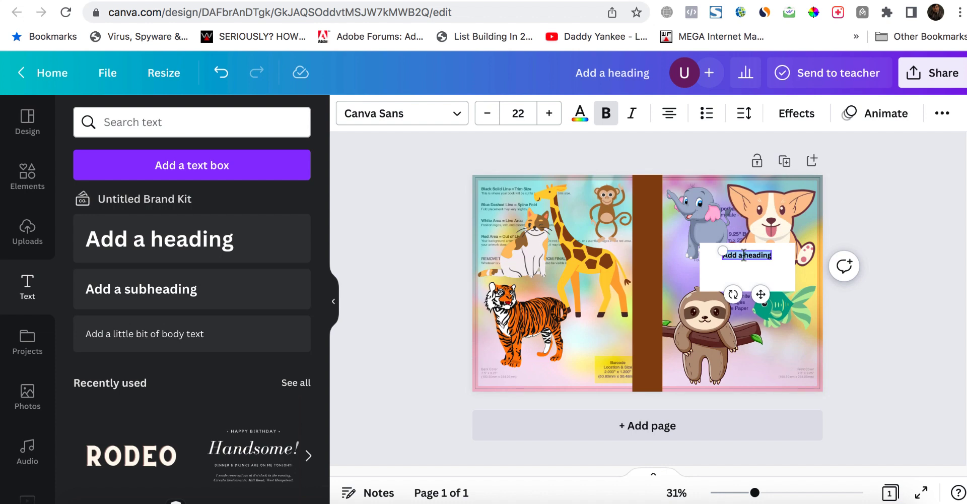
type("Journal Notebook")
left_click(868, 330)
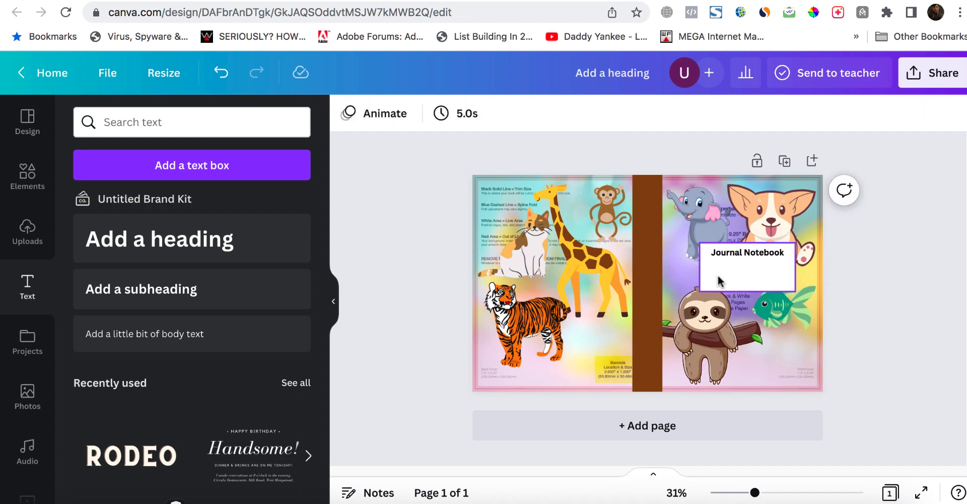
Step: Search the elements for "line" and place a straight line under the title, shortened to fit inside the white rectangle
left_click(31, 176)
left_click(148, 120)
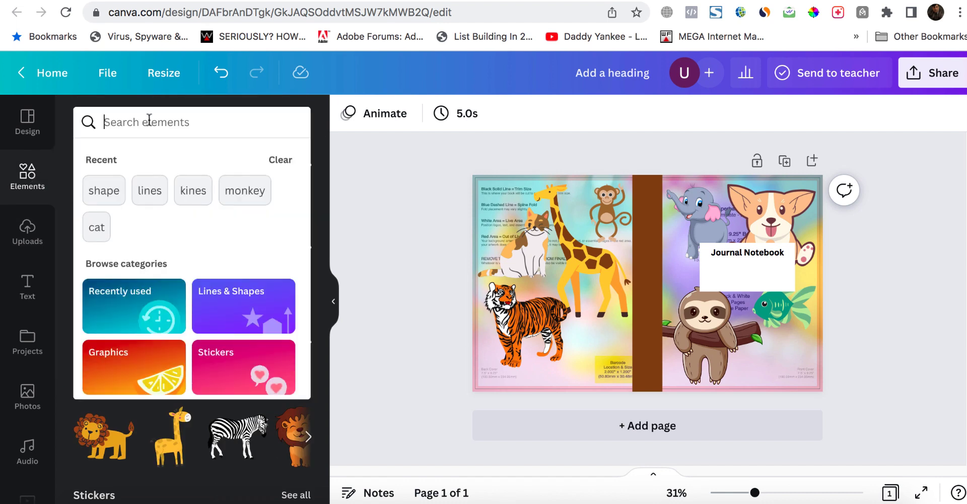
type("line")
key("Return")
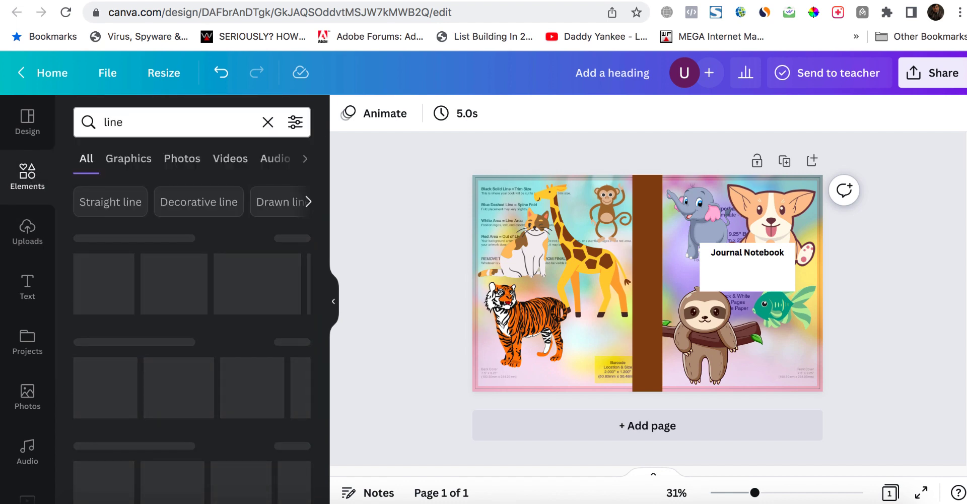
left_click_drag(94, 275, 710, 281)
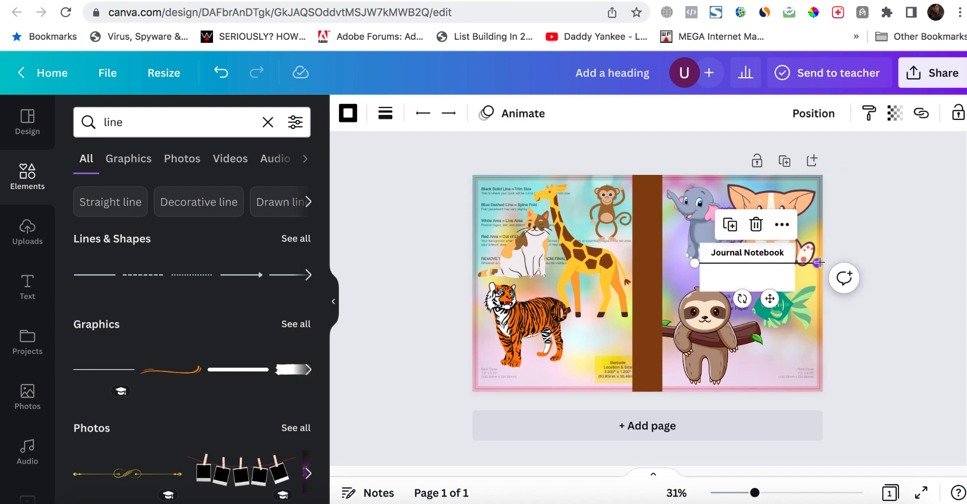
left_click_drag(819, 262, 780, 267)
key("Escape")
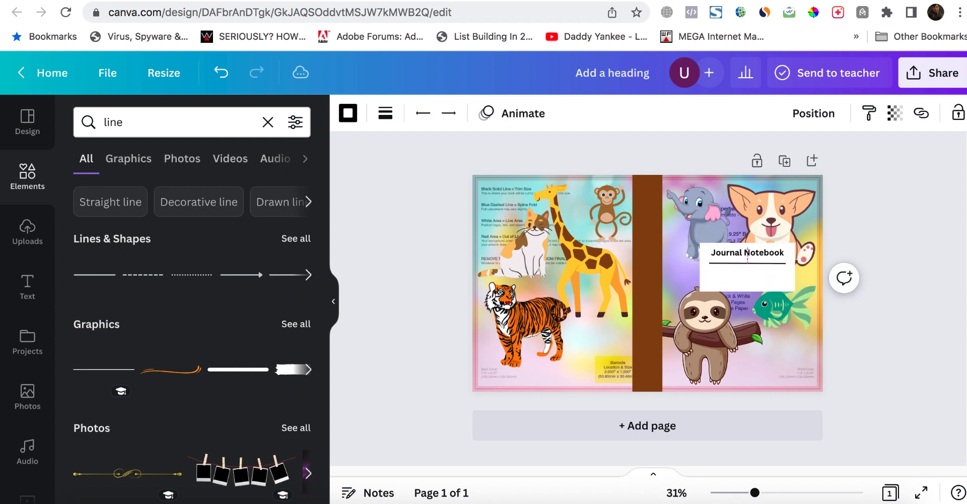
Step: Duplicate the line and nudge the copy until it sits parallel and aligned just below the first one
left_click(748, 257)
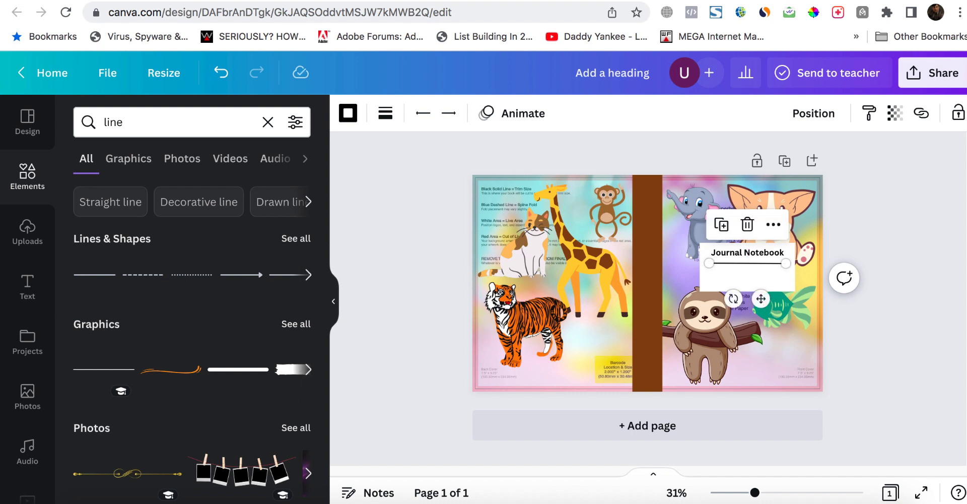
left_click(917, 306)
left_click(762, 266)
key("shift+Down")
key("shift+Down")
key("shift+Down")
key("shift+Right")
key("shift+Right")
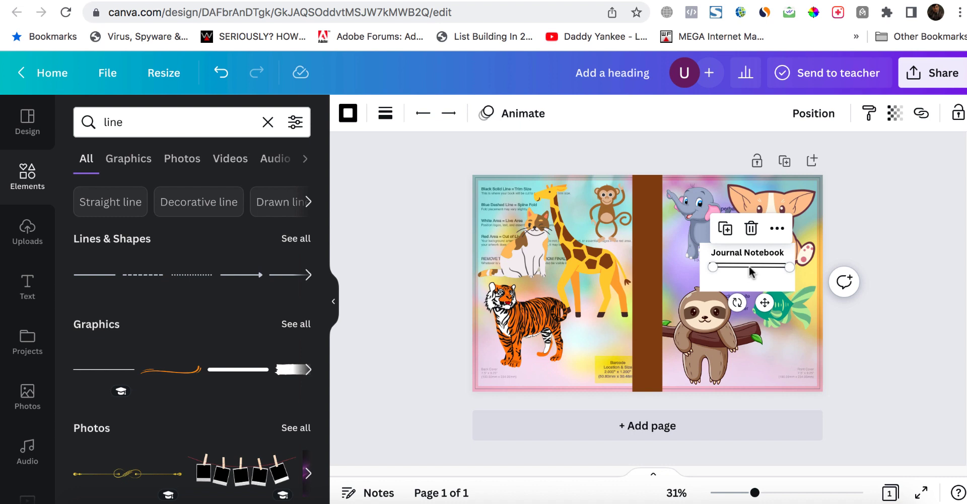
key("shift+Up")
key("shift+Up")
key("shift+Up")
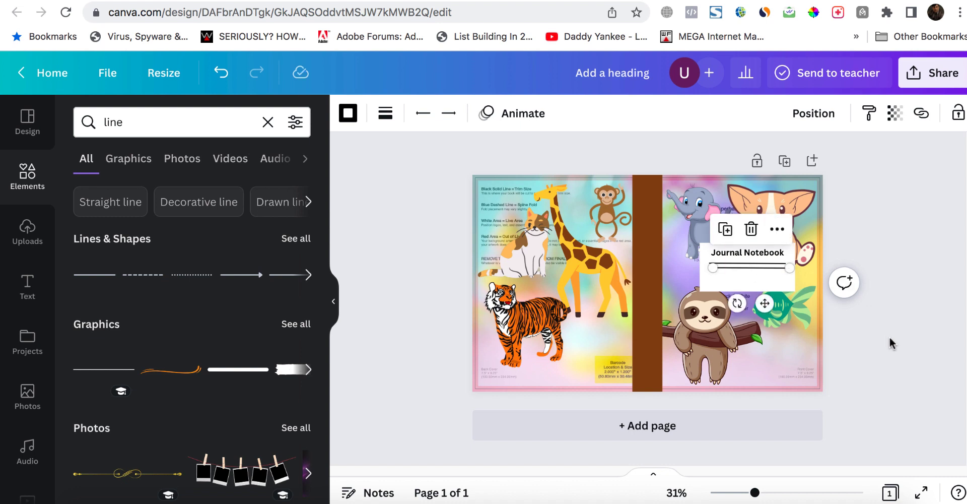
key("Up")
key("Left")
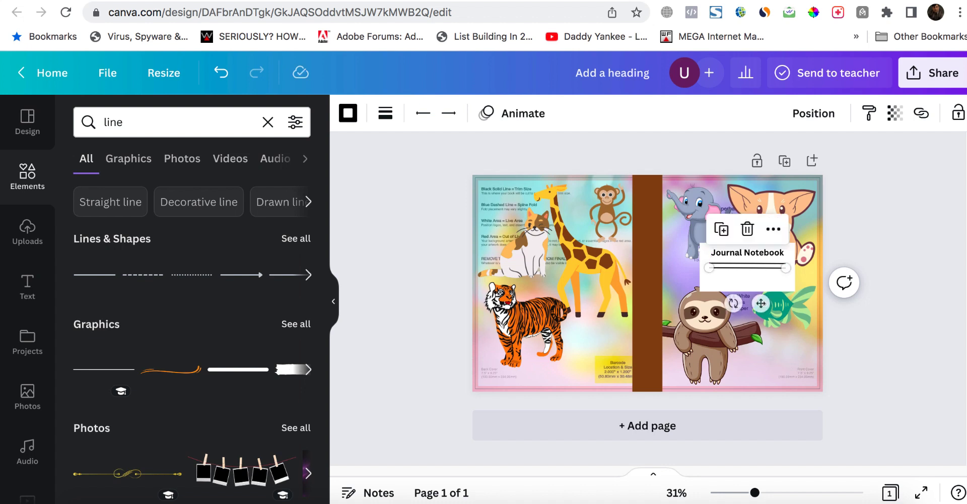
left_click(898, 382)
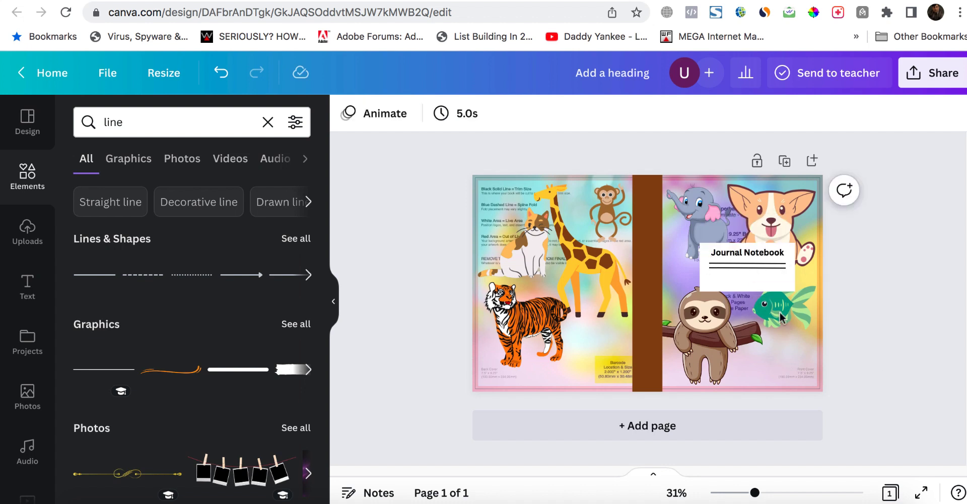
Step: Duplicate the "Journal Notebook" text and place the copy below the two lines in the white rectangle
left_click(733, 254)
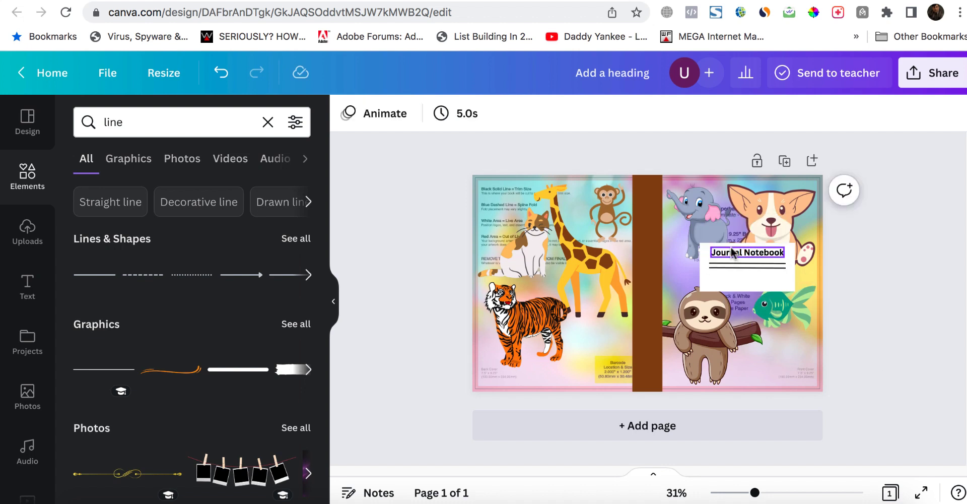
key("super+d")
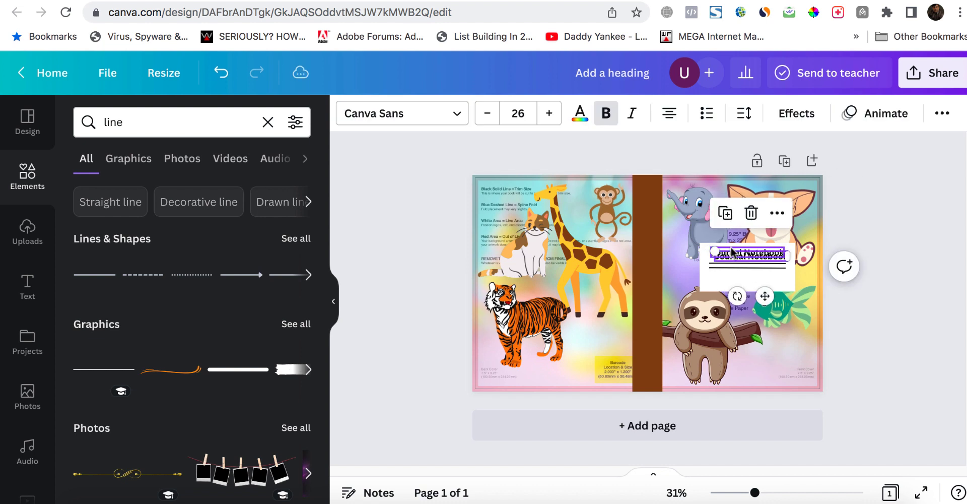
left_click_drag(732, 252, 731, 279)
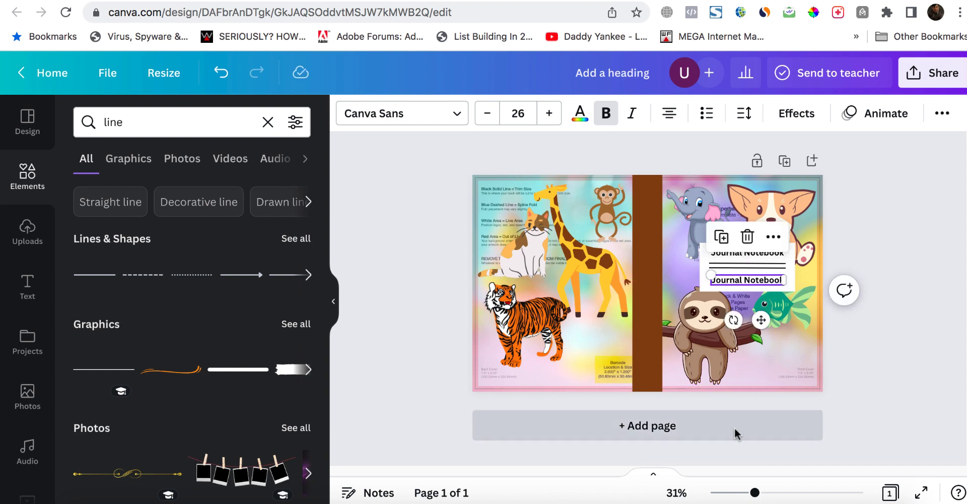
Step: Check the book specifications in the Preview template and replace the copied text with "7.5 X 9.25" | 50 pages"
left_click(691, 500)
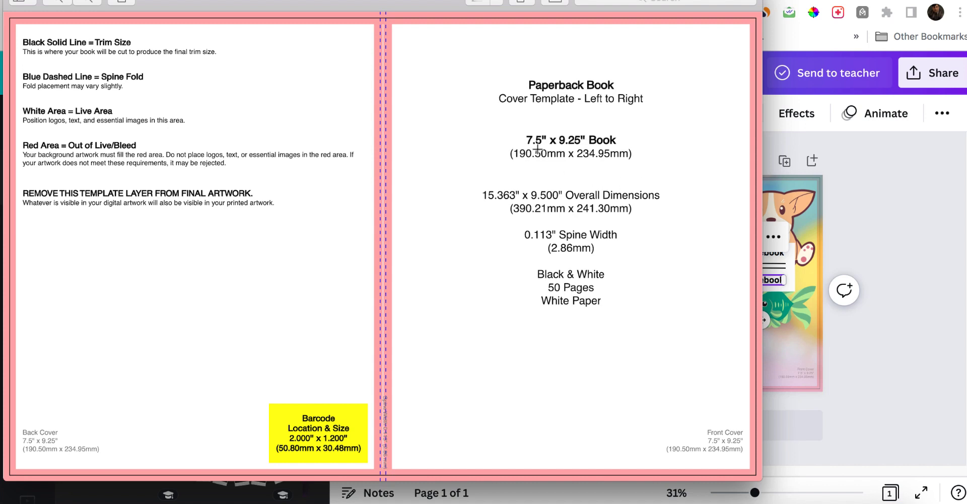
left_click(863, 355)
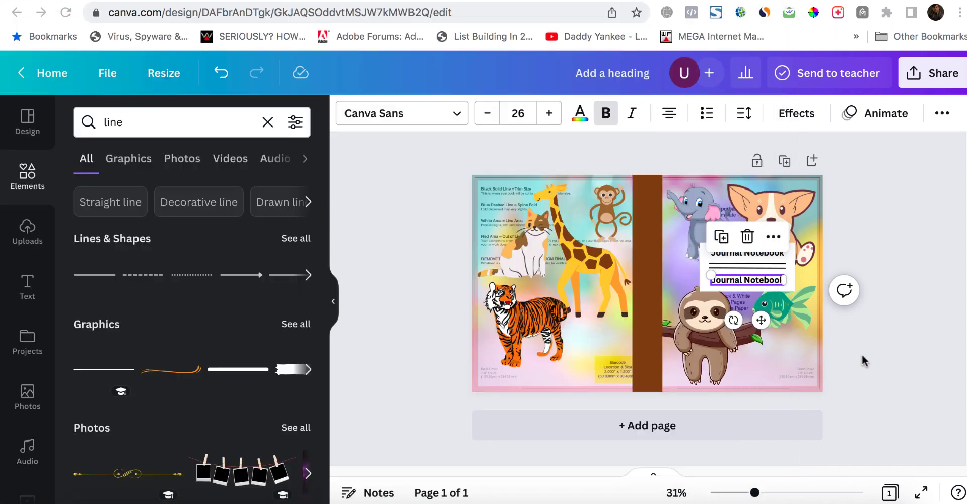
double_click(742, 281)
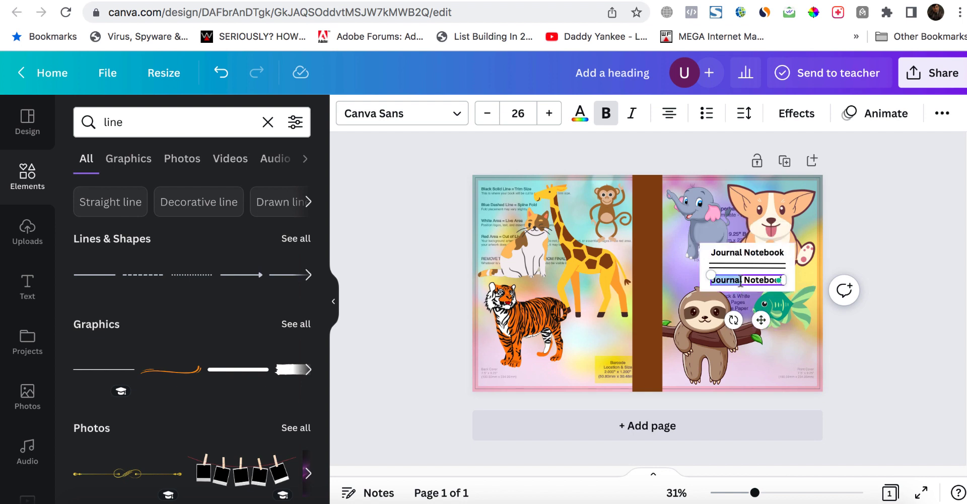
triple_click(741, 280)
type("7.5 X 9.25\"")
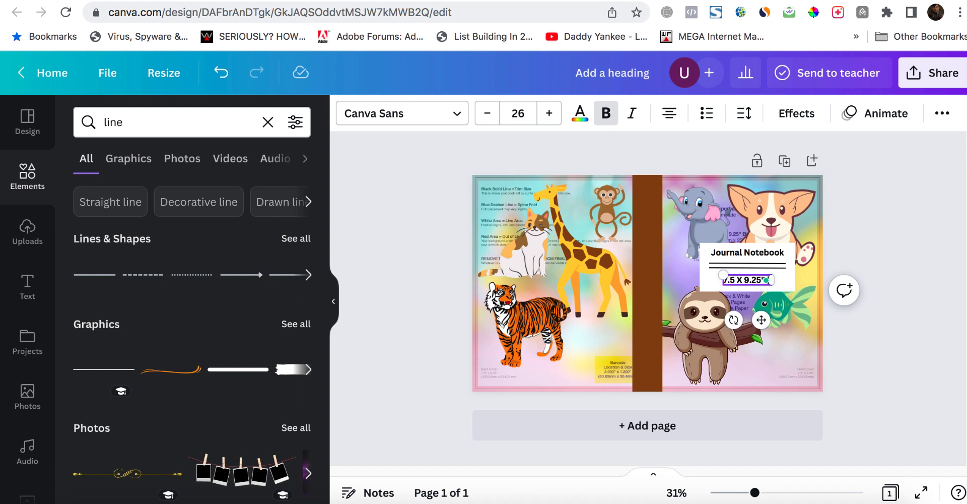
type("| 50 pag")
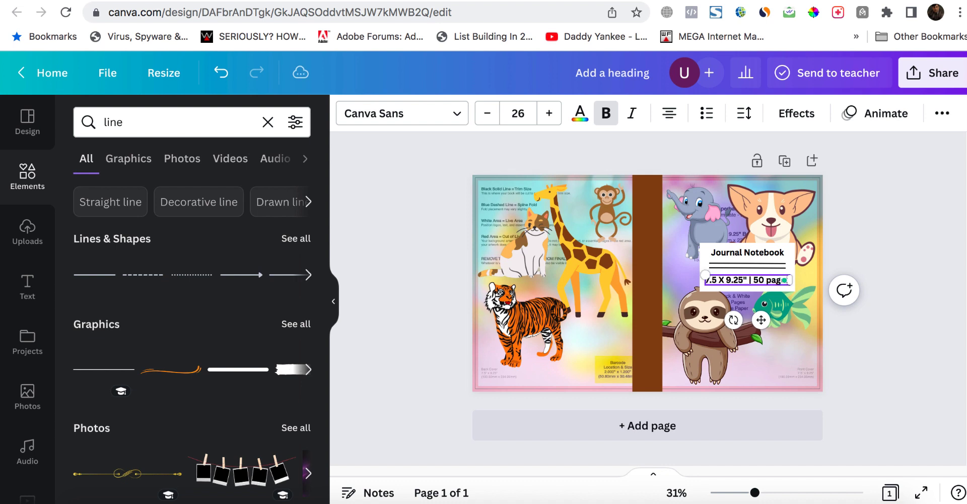
type("es")
left_click(890, 334)
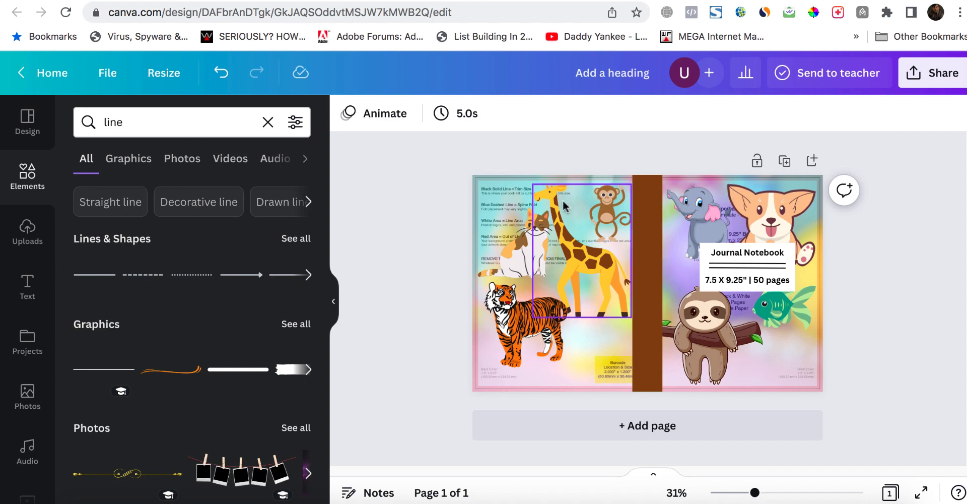
Step: Lower the template overlay's transparency to 0 to view the clean artwork, and raise it back to 49
left_click(498, 187)
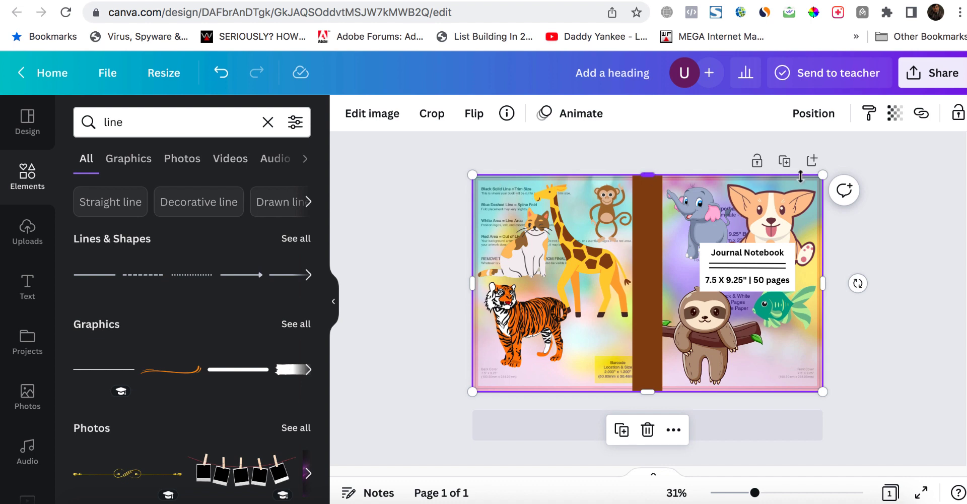
left_click(895, 113)
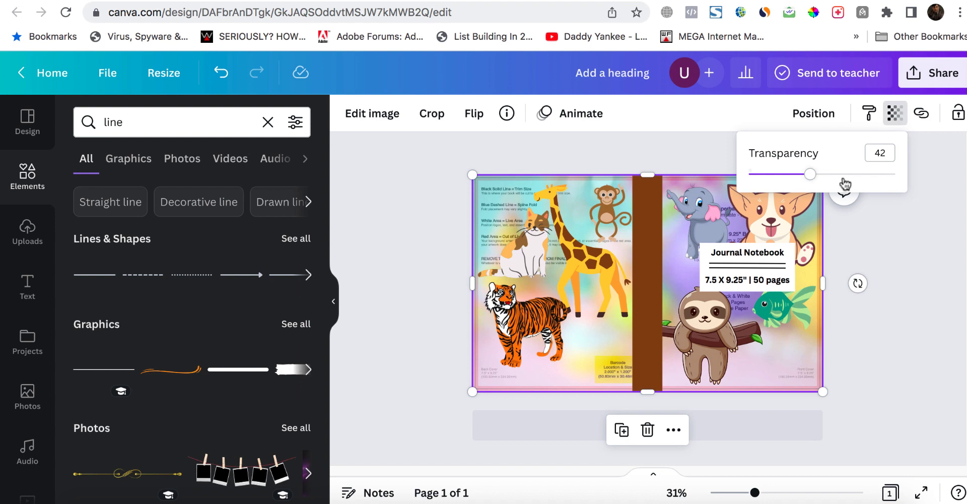
left_click_drag(810, 177, 723, 172)
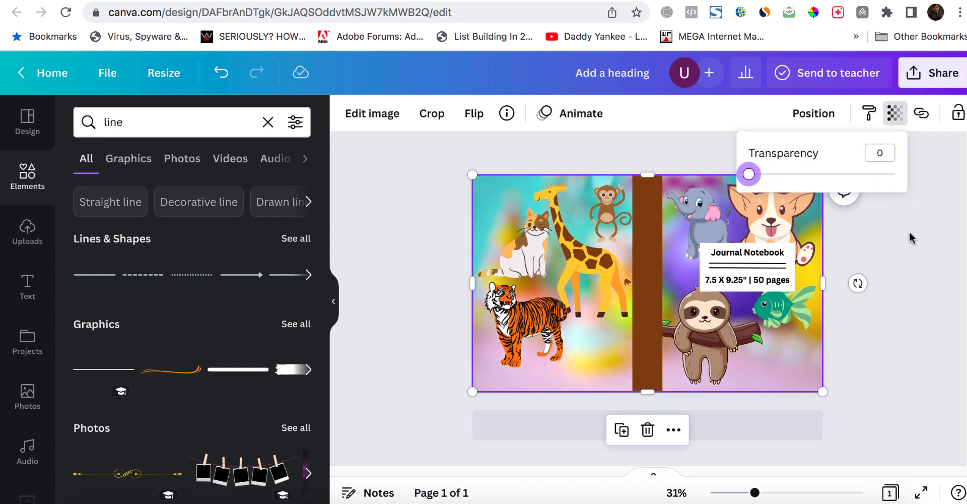
left_click_drag(749, 174, 821, 180)
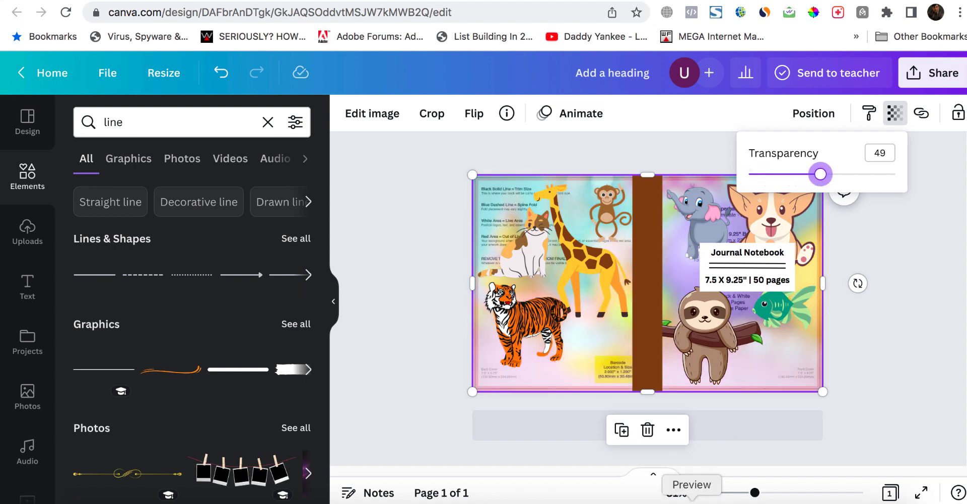
Step: Review the spine, bleed and barcode areas on the cover template in Preview, and return to the cover design
left_click(692, 500)
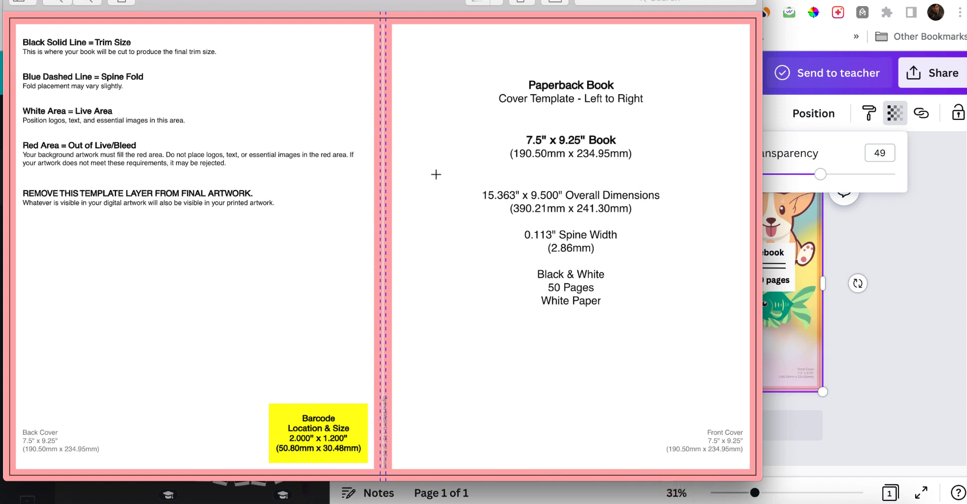
left_click(909, 312)
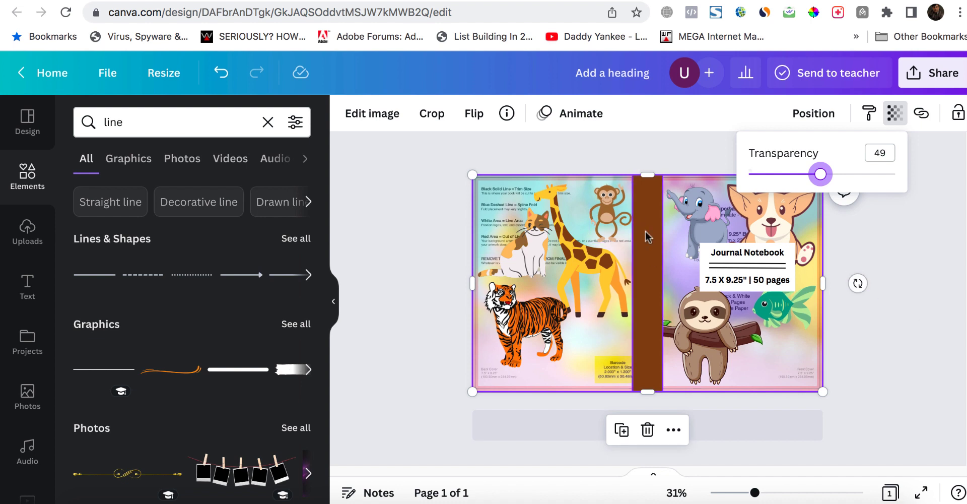
key("Escape")
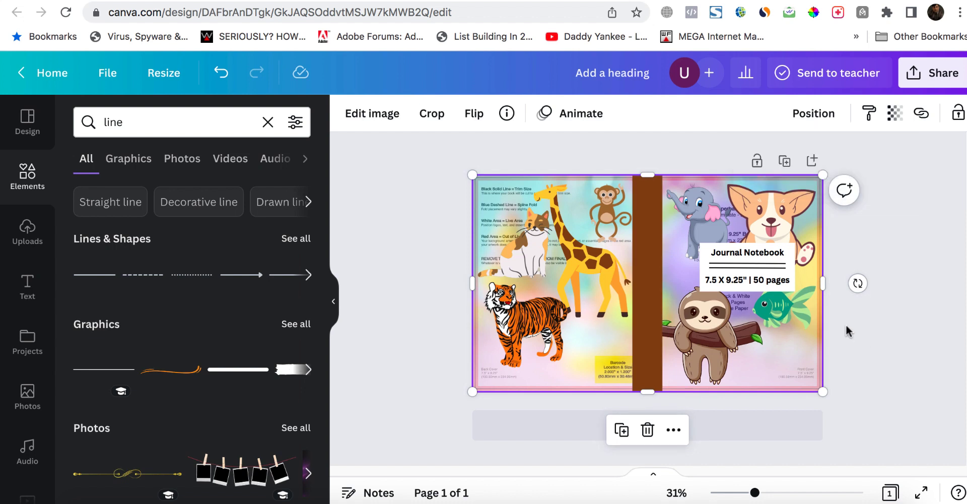
Step: Set the template overlay's transparency to 0 so only the cover artwork shows, and deselect the overlay
left_click(673, 188)
left_click(608, 204)
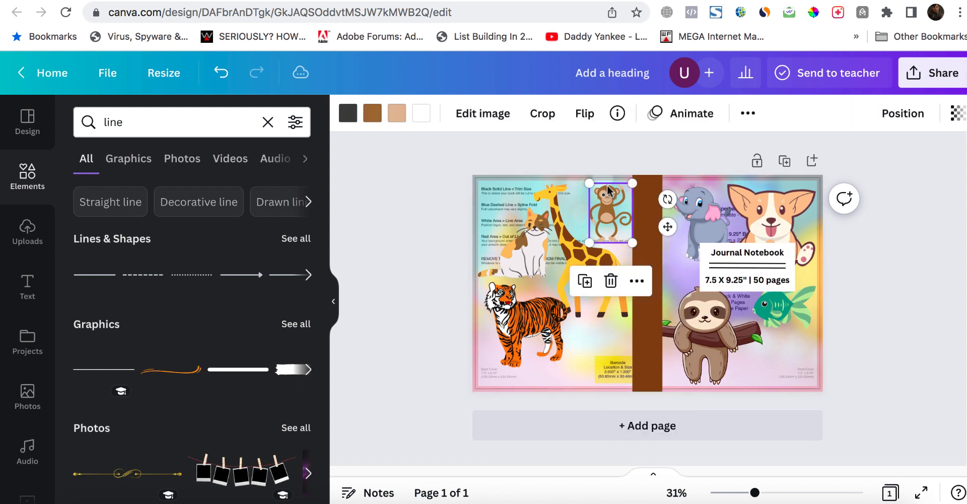
left_click(579, 182)
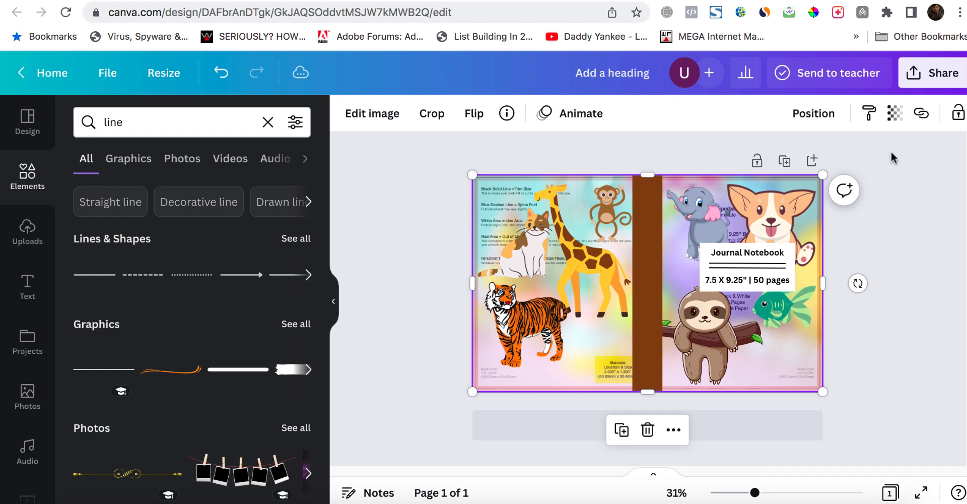
left_click(893, 113)
left_click_drag(820, 174, 749, 174)
left_click(894, 259)
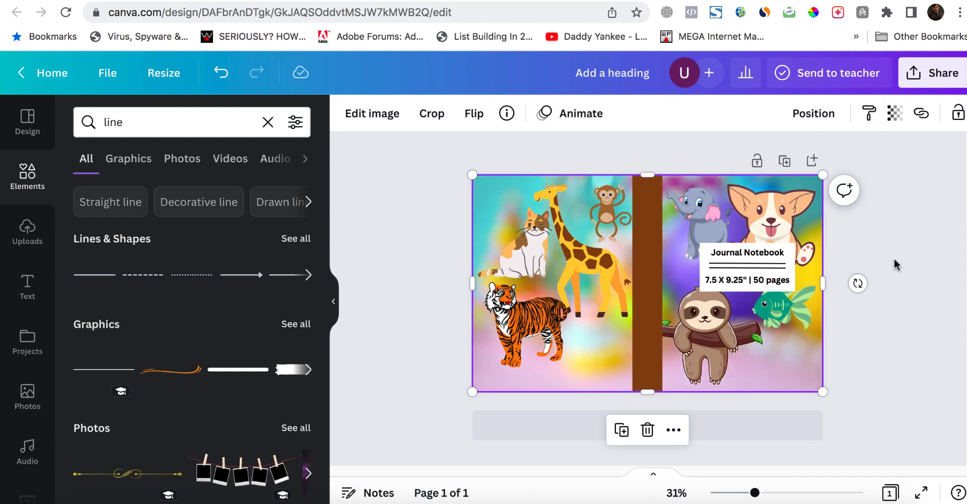
left_click(894, 260)
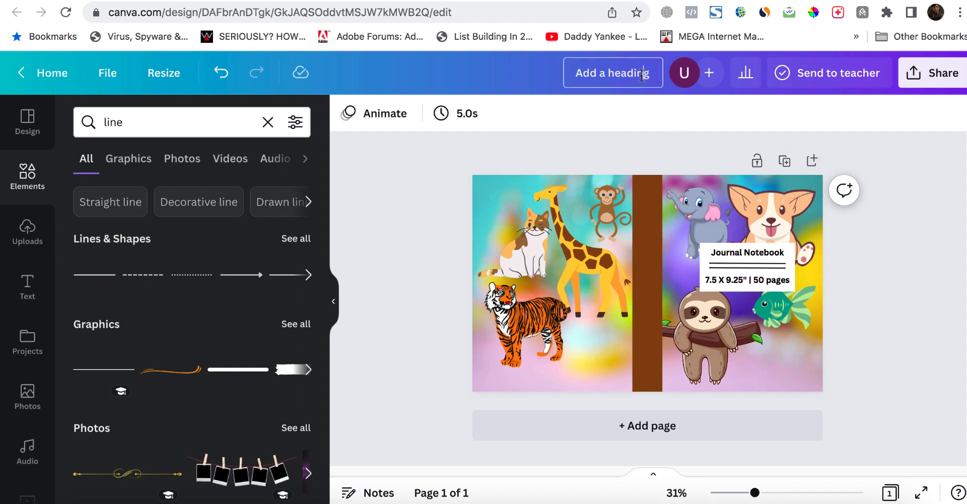
Step: Rename the design as "My Kindle Book Cover"
left_click_drag(651, 74, 568, 74)
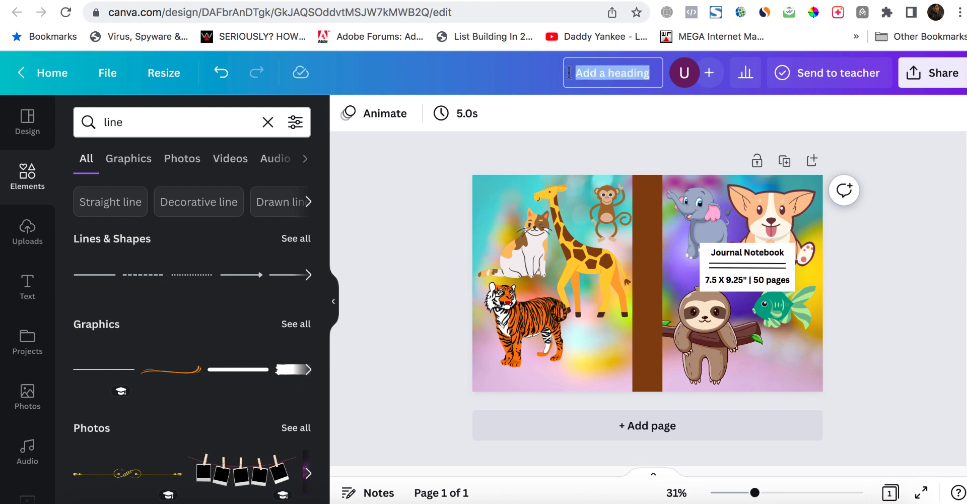
type("My Kindle Book Cover")
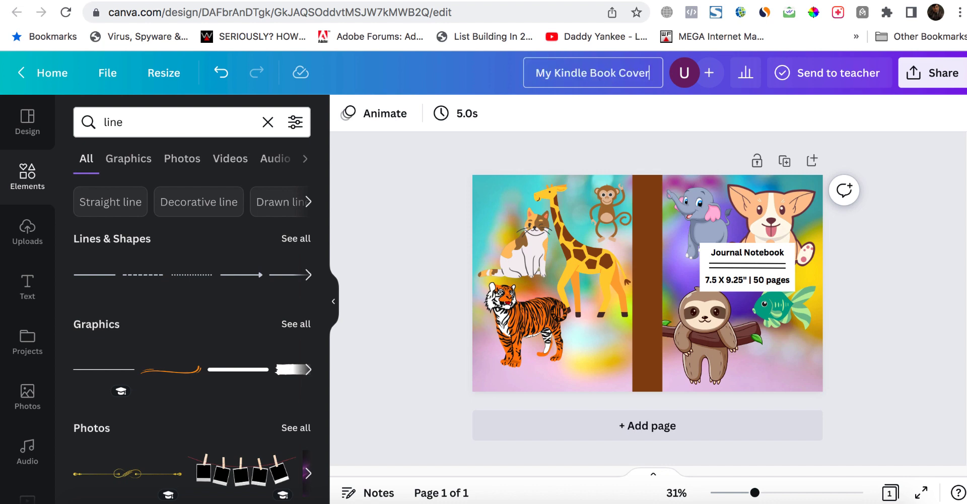
key("Return")
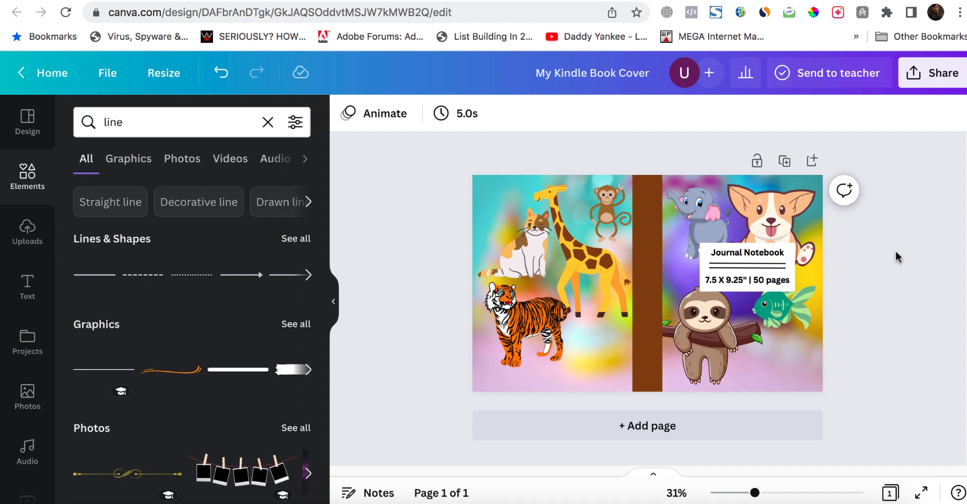
Step: Download the cover as a flattened PDF Print file and save it to the Desktop as "My Kindle Book Cover"
left_click(925, 82)
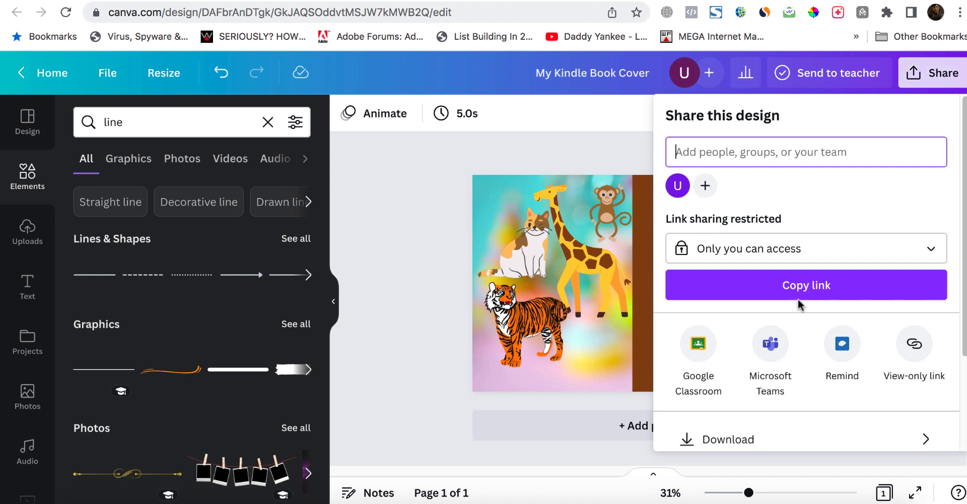
left_click(726, 440)
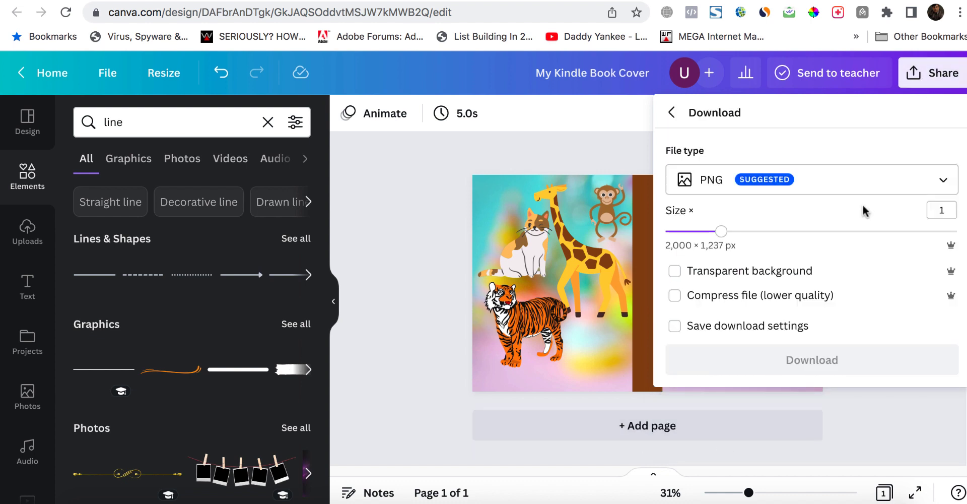
left_click(839, 191)
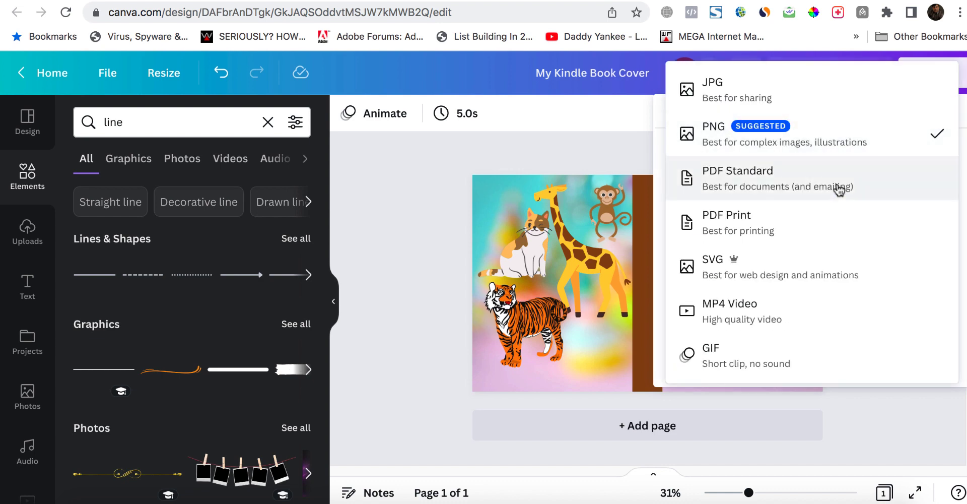
left_click(744, 230)
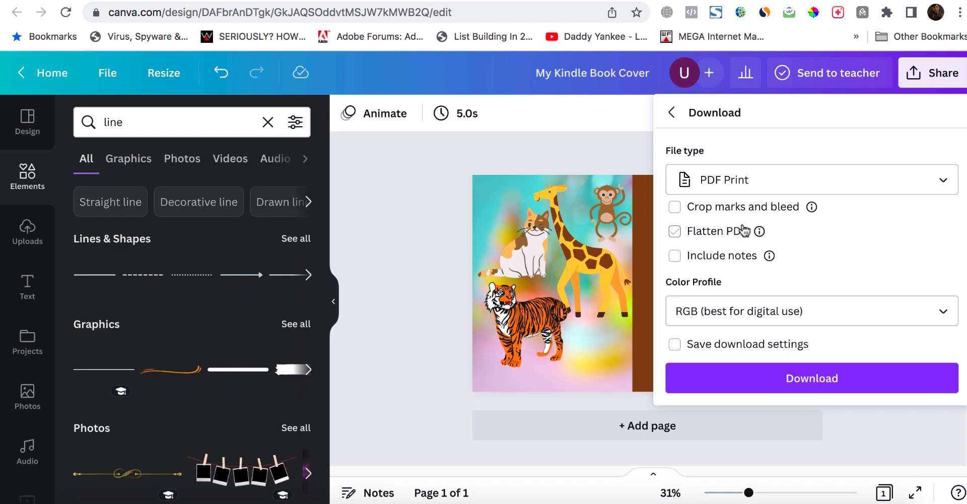
left_click(745, 231)
left_click(800, 383)
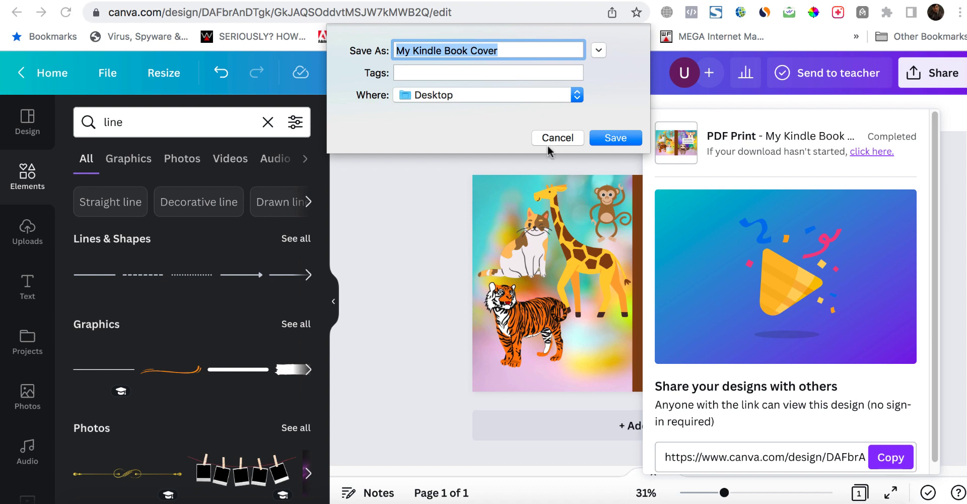
left_click(613, 134)
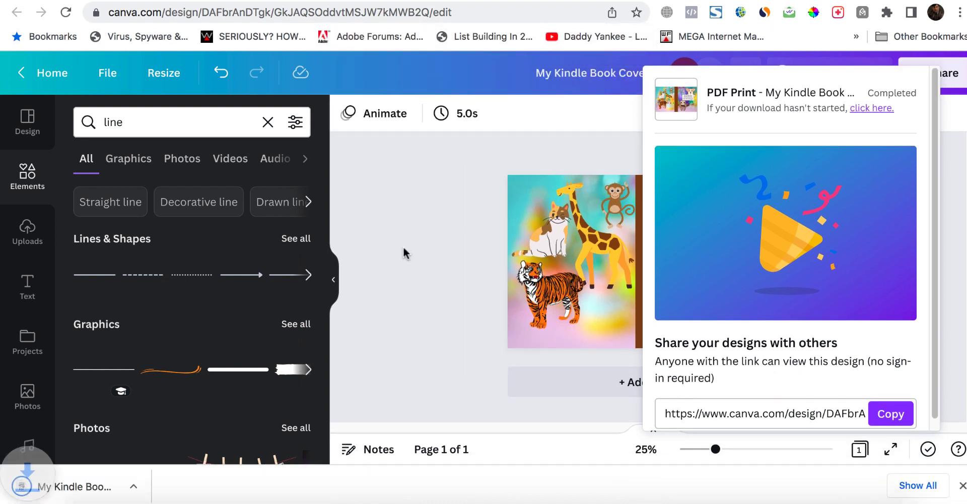
Step: Open the downloaded PDF and examine the whole cover, zoomed out to 33%
left_click(84, 493)
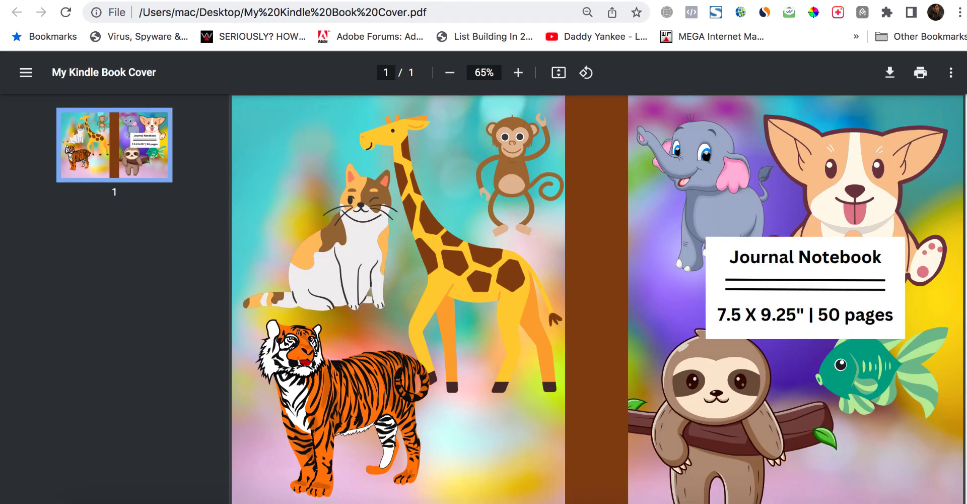
scroll(962, 199, "down", 2)
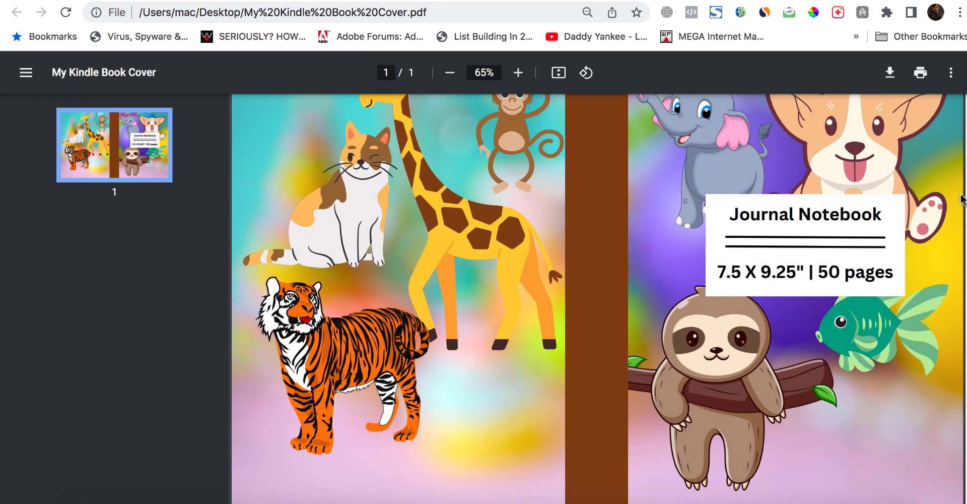
scroll(962, 199, "up", 2)
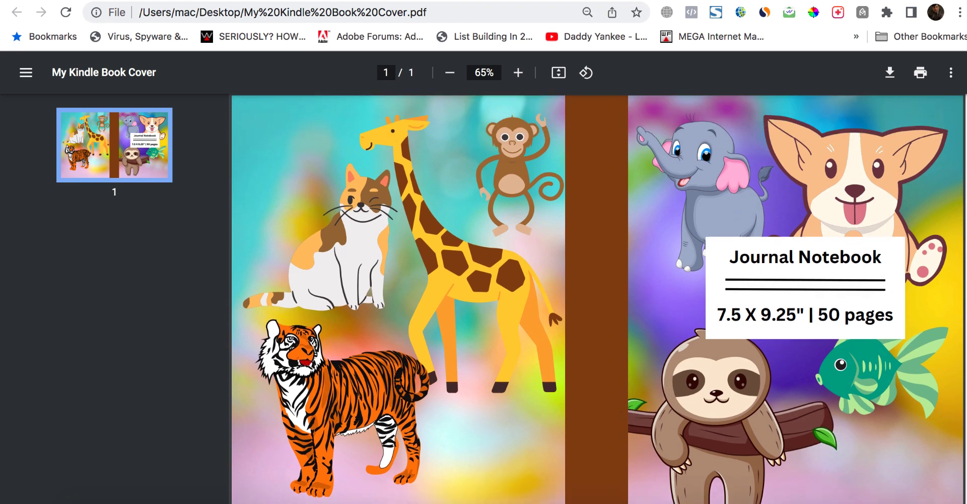
scroll(599, 299, "down", 2)
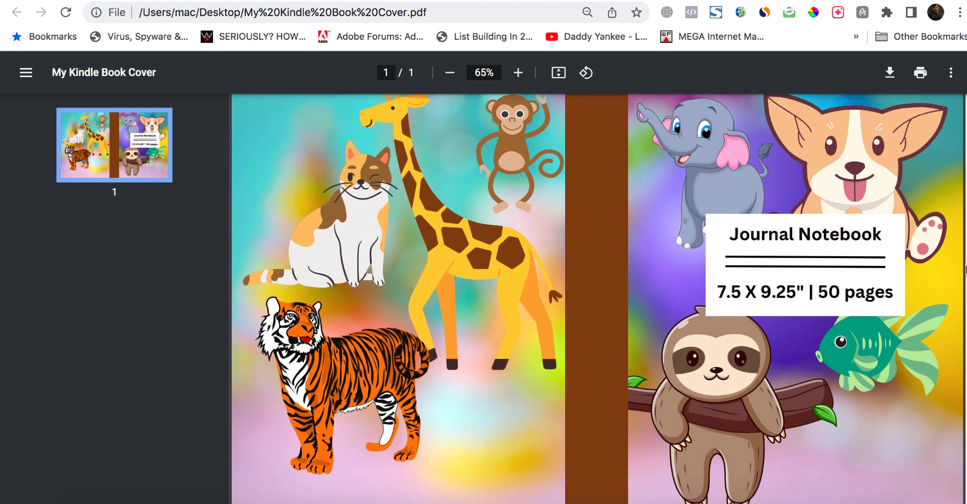
scroll(965, 248, "up", 2)
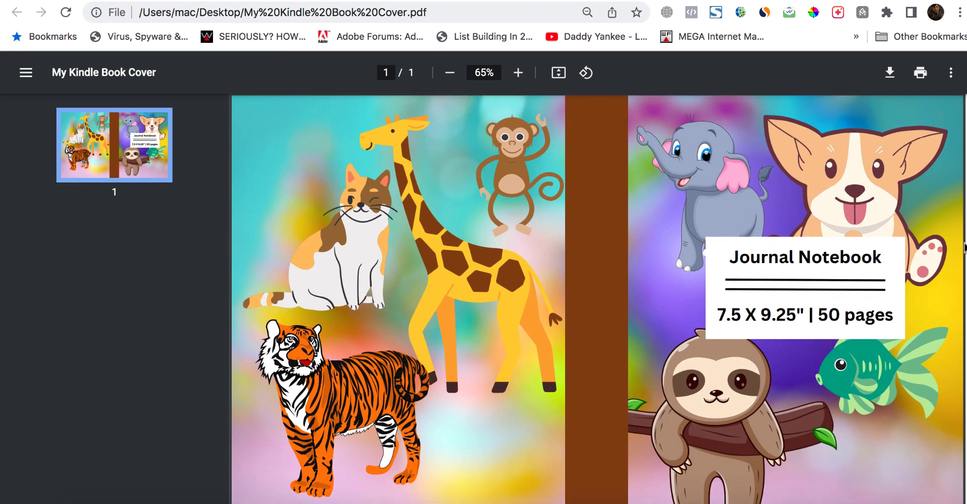
scroll(961, 292, "down", 2)
scroll(959, 283, "up", 1)
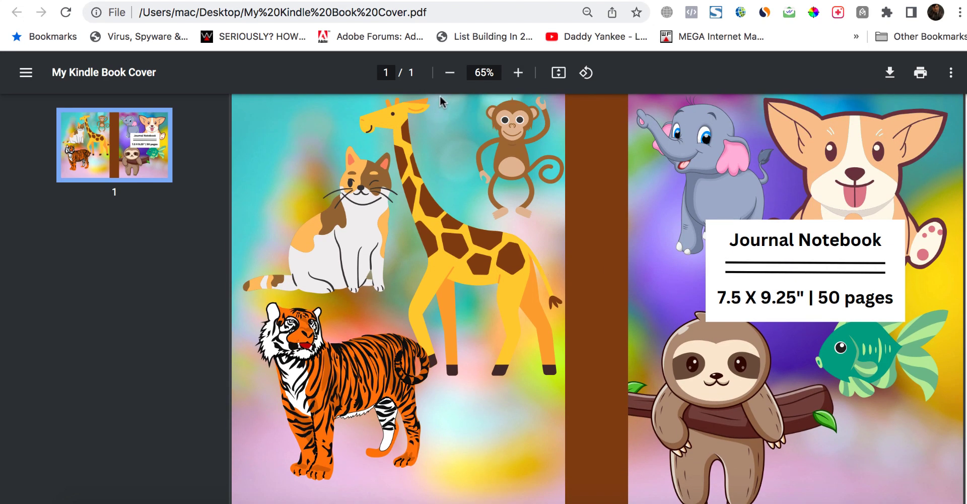
left_click(449, 72)
left_click(450, 75)
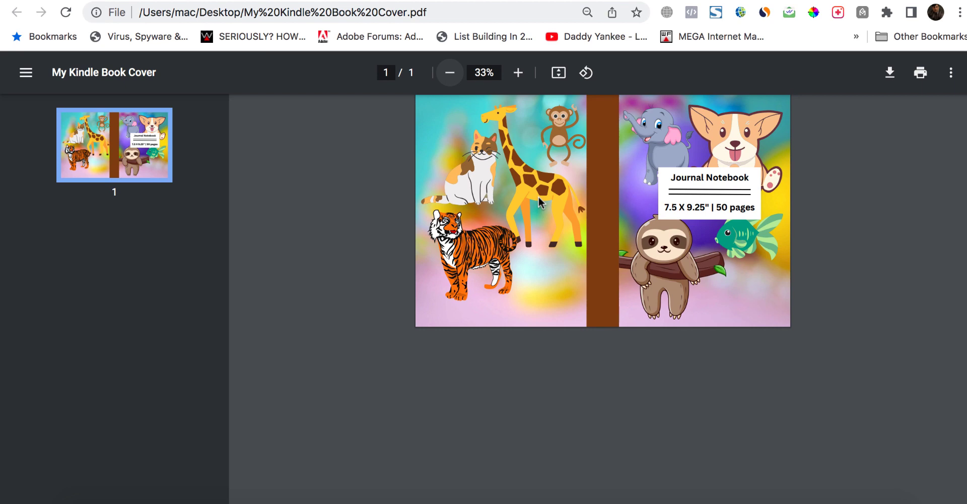
Step: Read the KDP help page on trim size and bleed, including the examples of page sizes with and without bleed
key("ctrl+Tab")
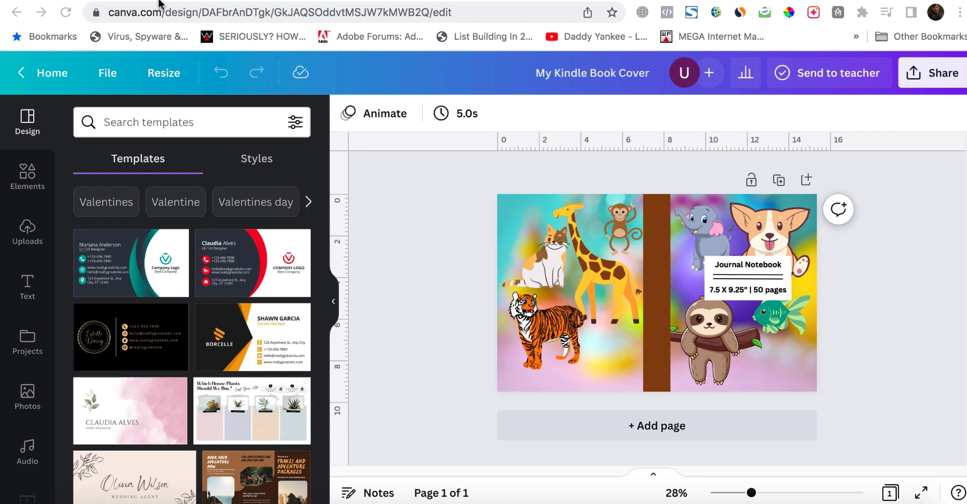
key("ctrl+Tab")
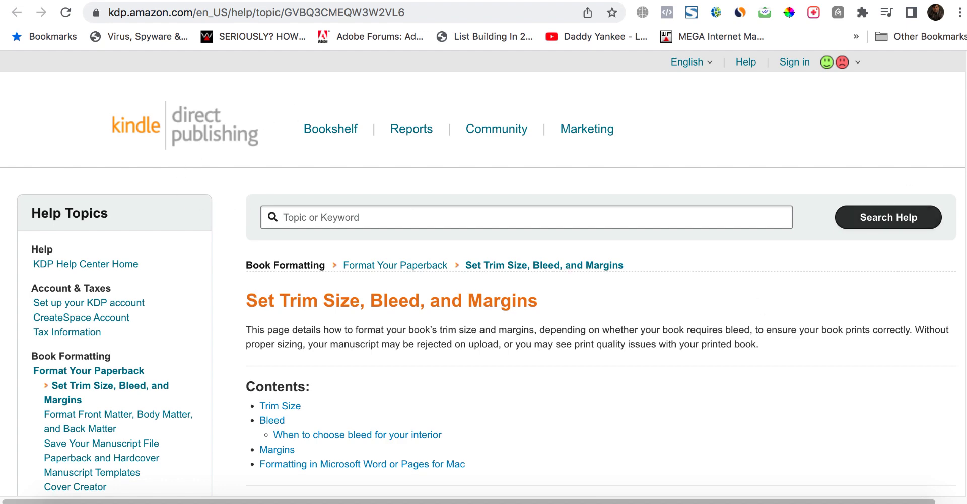
scroll(600, 302, "down", 15)
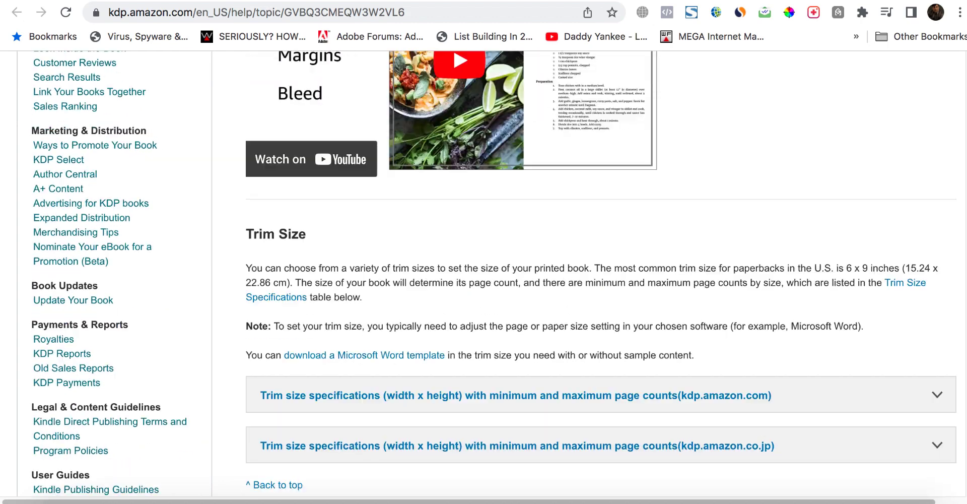
scroll(599, 302, "down", 5)
scroll(600, 303, "down", 4)
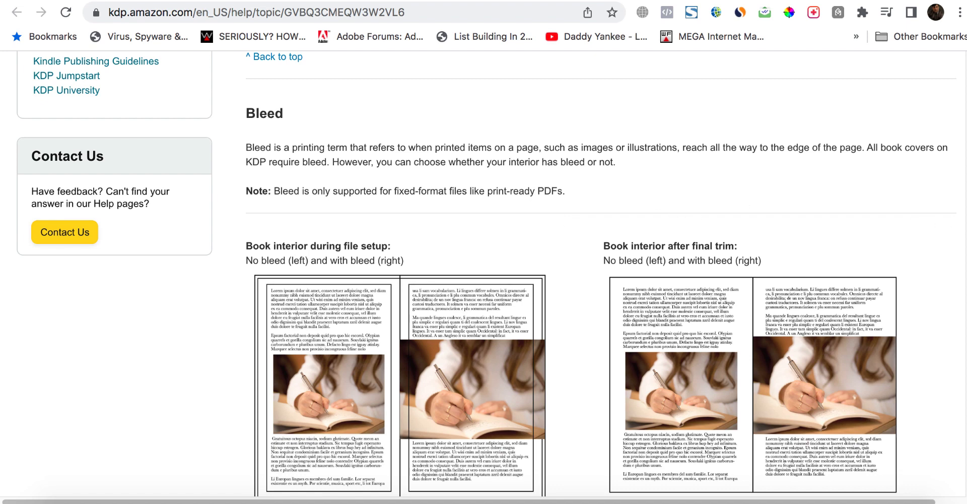
scroll(599, 302, "down", 2)
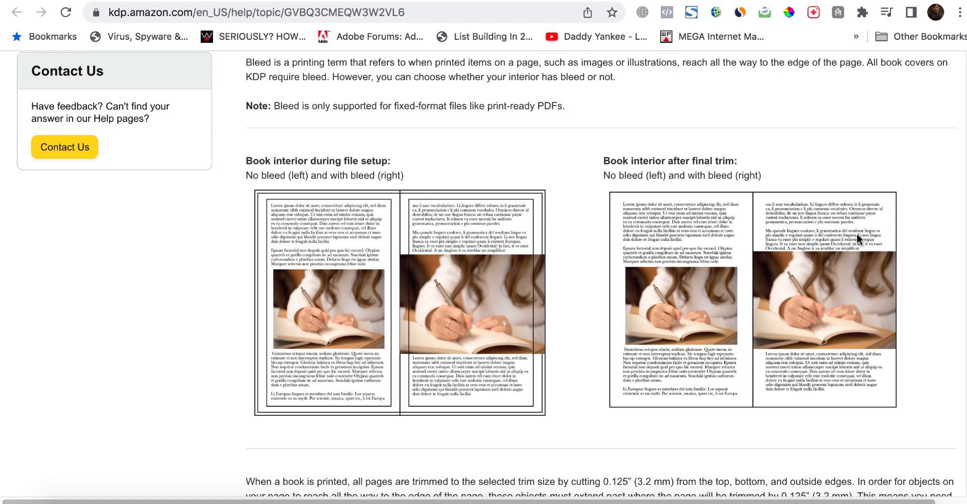
scroll(605, 302, "down", 8)
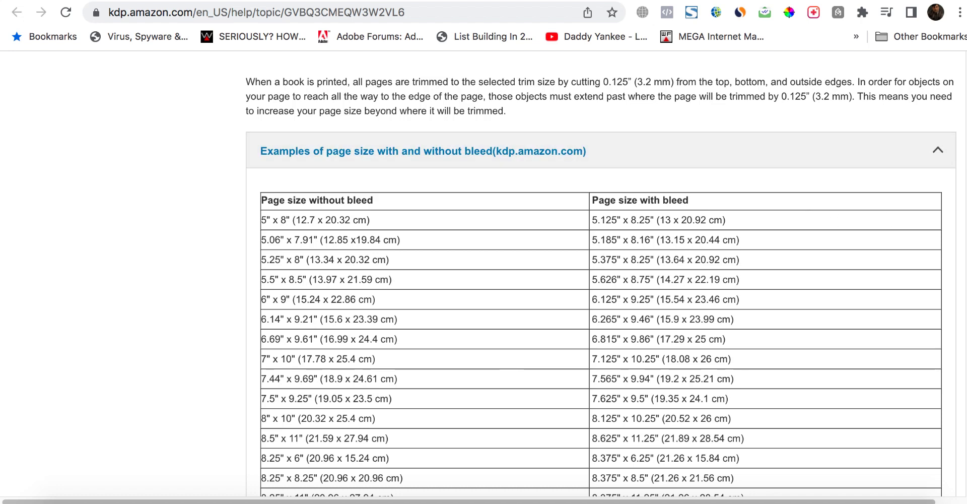
scroll(813, 271, "up", 9)
scroll(813, 271, "down", 2)
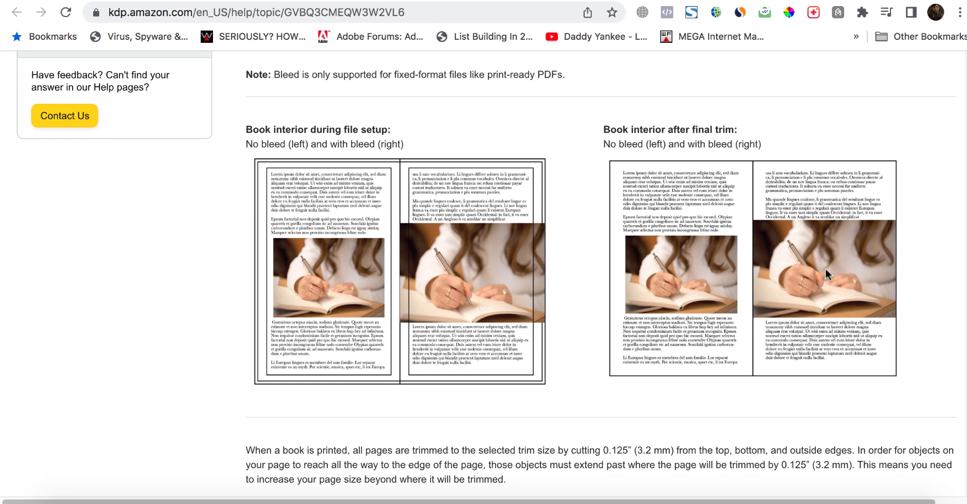
scroll(599, 272, "down", 10)
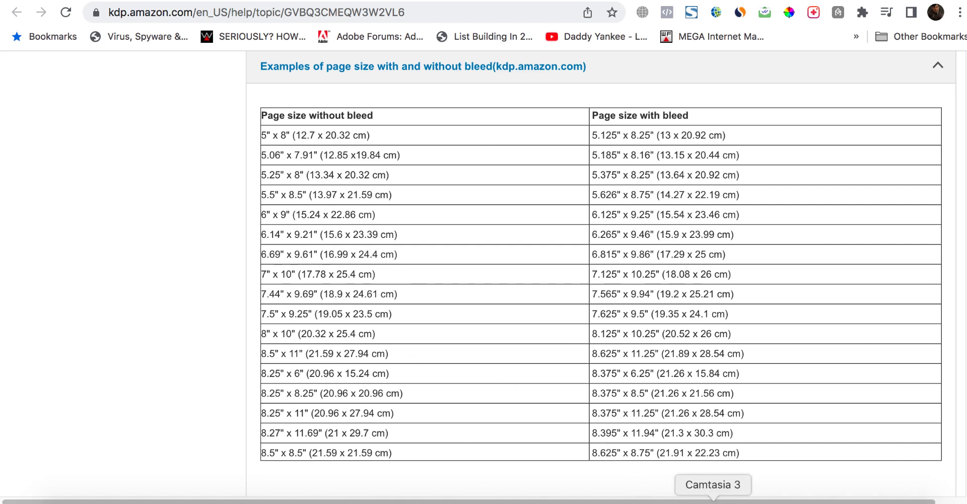
Step: Check the book size on the cover template in Preview, and return to the cover design in Canva
left_click(776, 502)
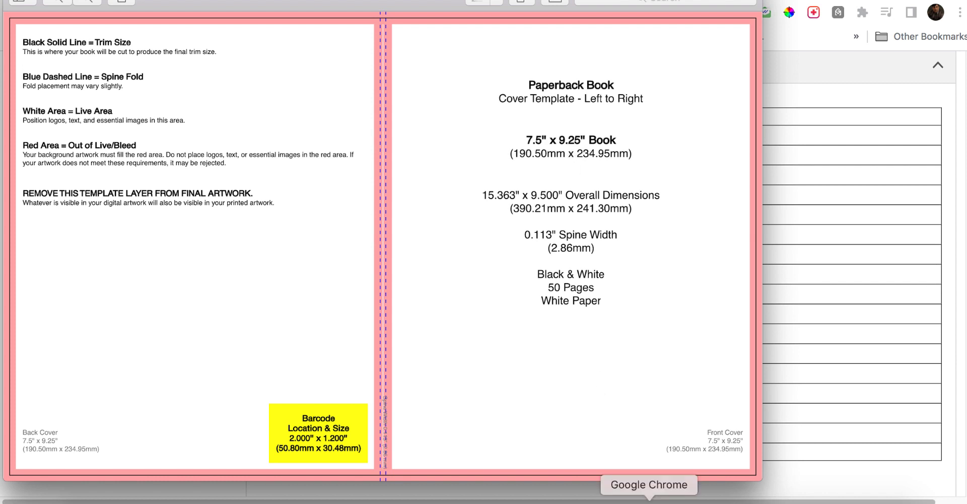
left_click(650, 501)
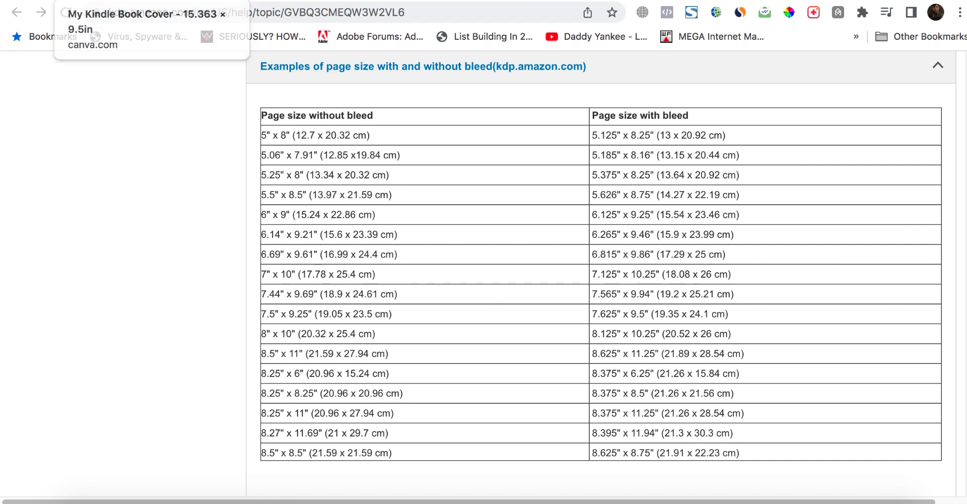
left_click(101, 0)
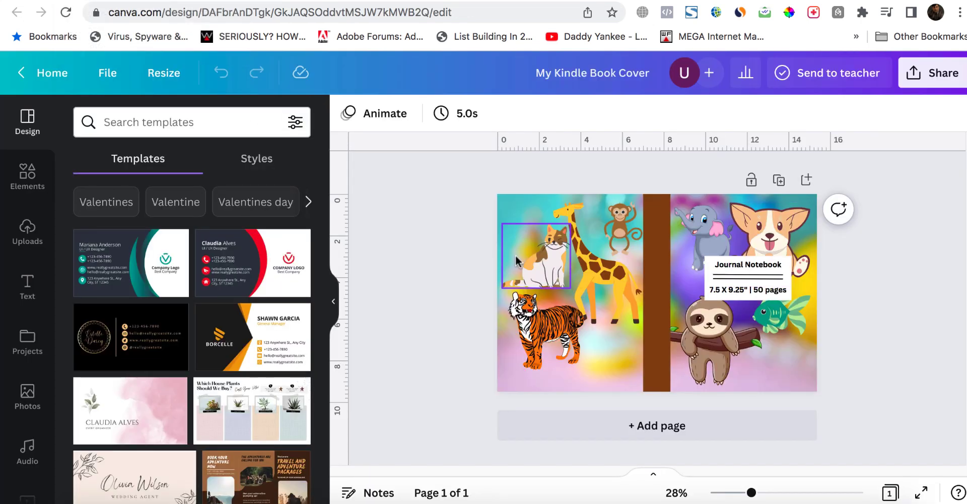
Step: Check the cover template and the KDP bleed-size table, and create a blank custom-size design of 7.625 × 9.5 in
left_click(55, 76)
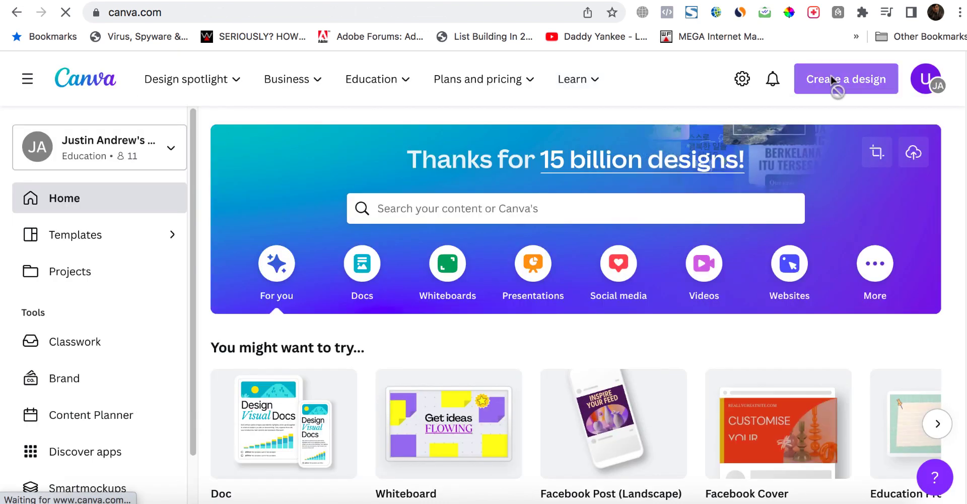
left_click(832, 81)
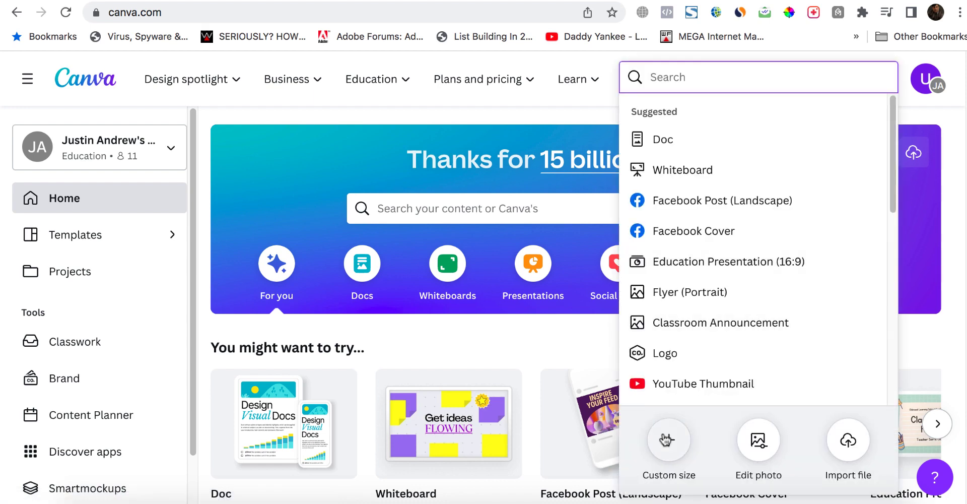
left_click(668, 440)
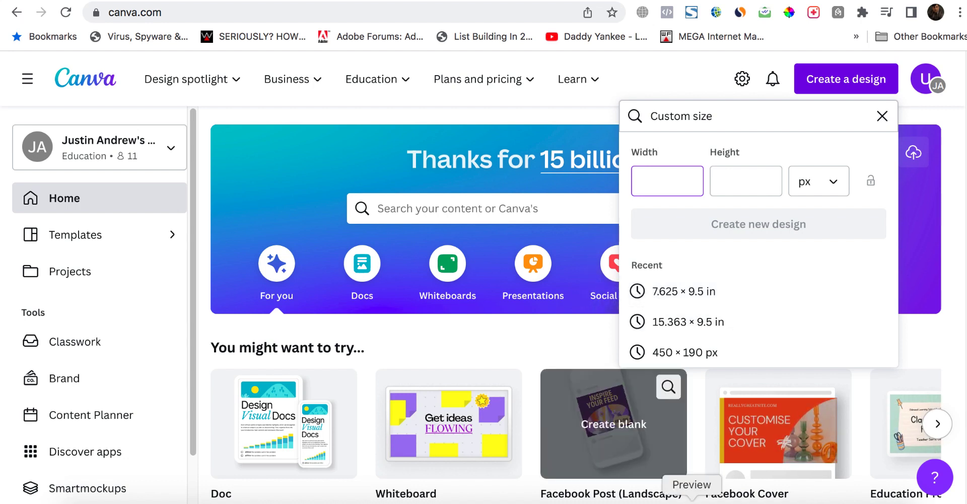
left_click(692, 501)
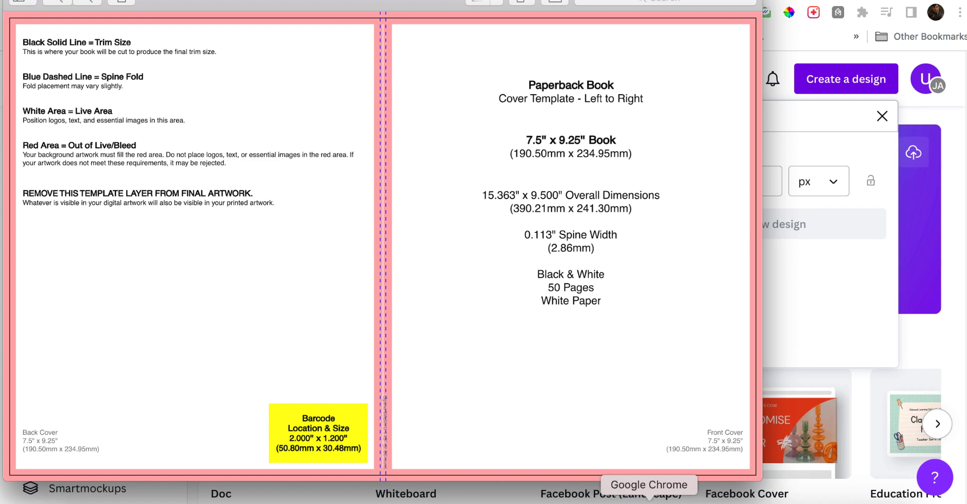
left_click(649, 502)
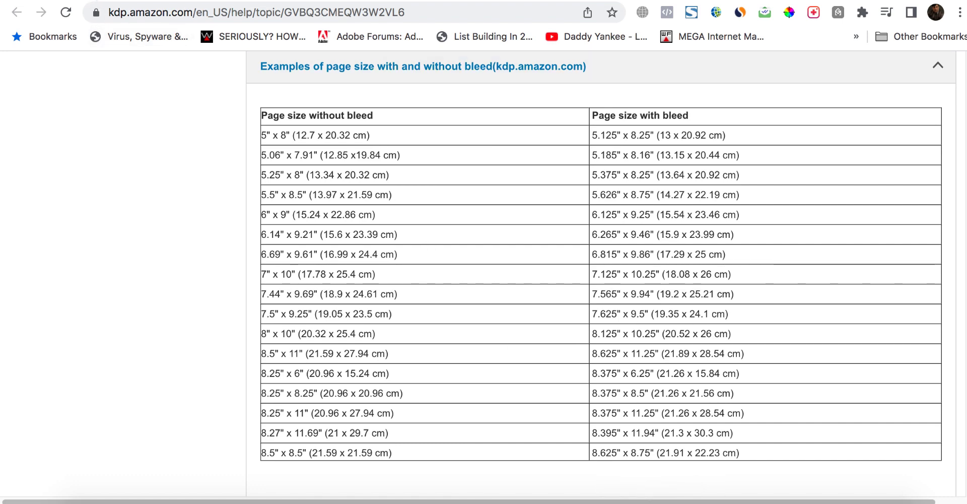
key("ctrl+Tab")
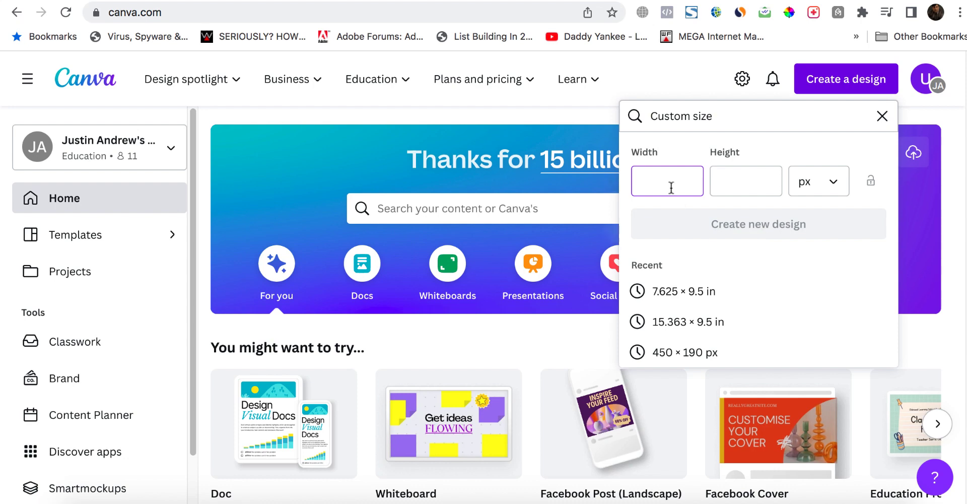
left_click(673, 291)
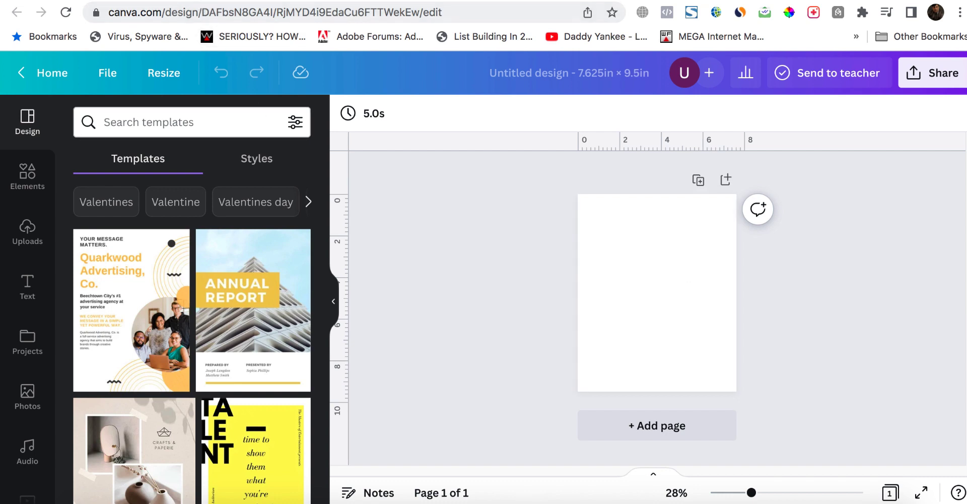
Step: Read the KDP help page's bleed layout, minimum margins by page count and page sizes with bleed, and return to the blank design
key("ctrl+Tab")
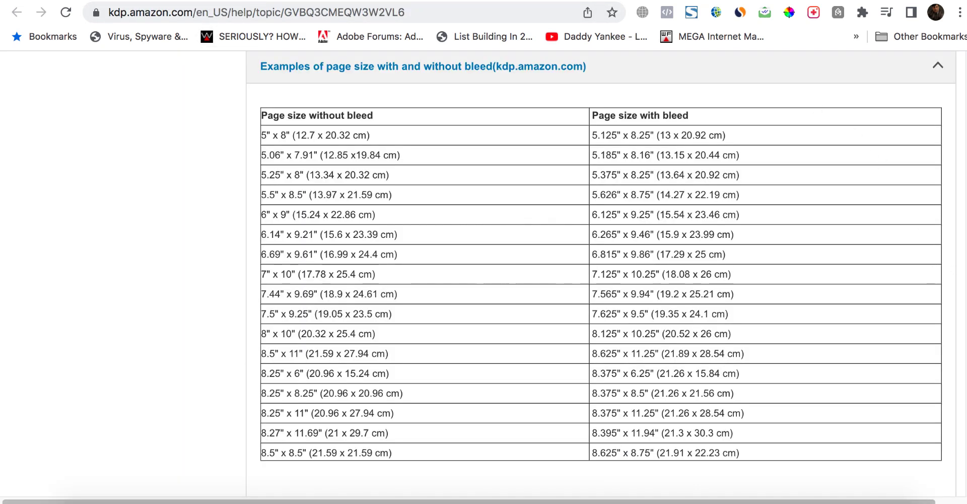
scroll(602, 272, "down", 20)
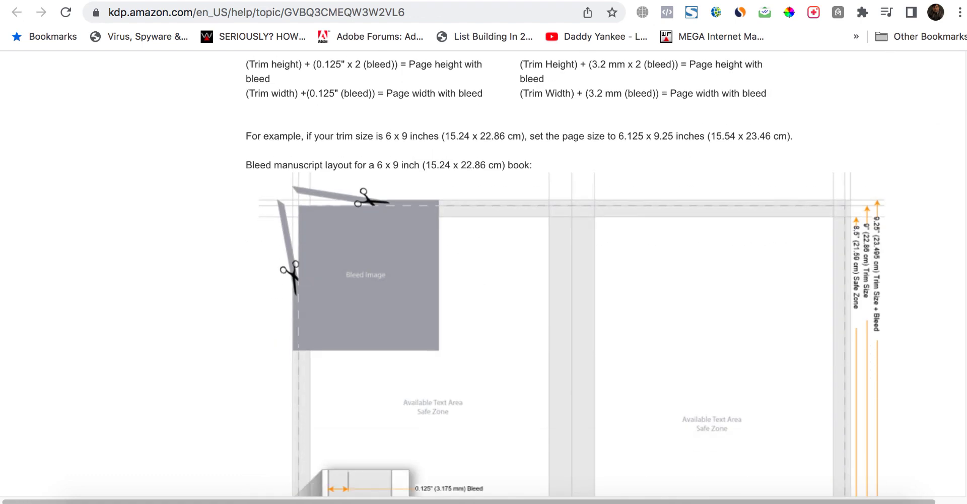
scroll(601, 272, "down", 6)
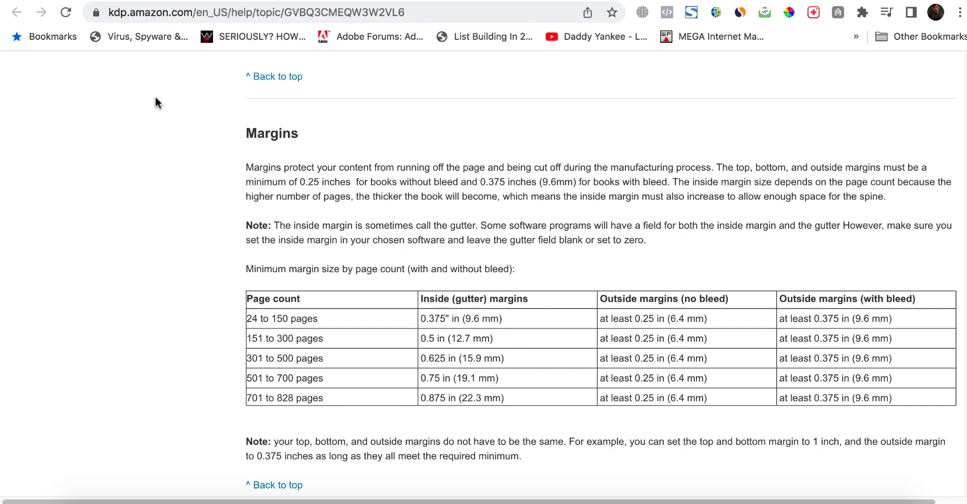
key("ctrl+Tab")
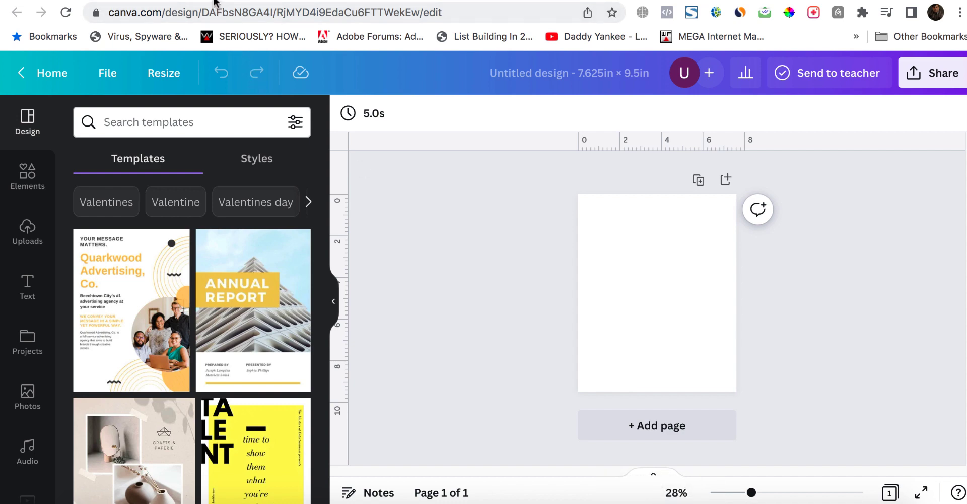
key("ctrl+Tab")
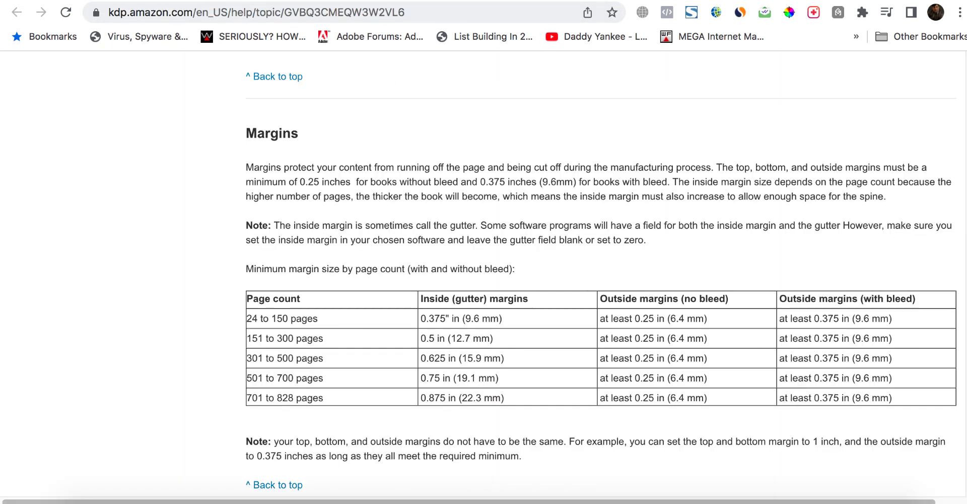
scroll(761, 270, "up", 15)
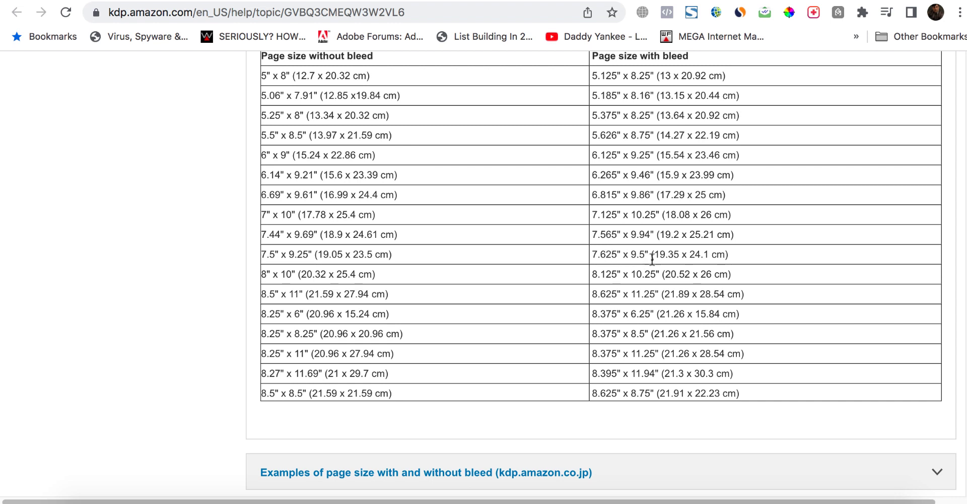
left_click(146, 1)
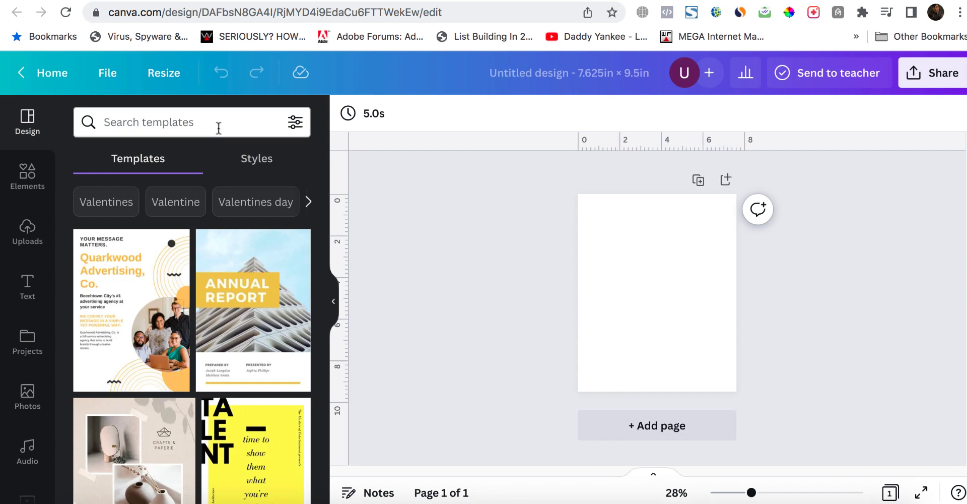
Step: Hide the rulers and guides in the blank design and show them again
left_click(108, 73)
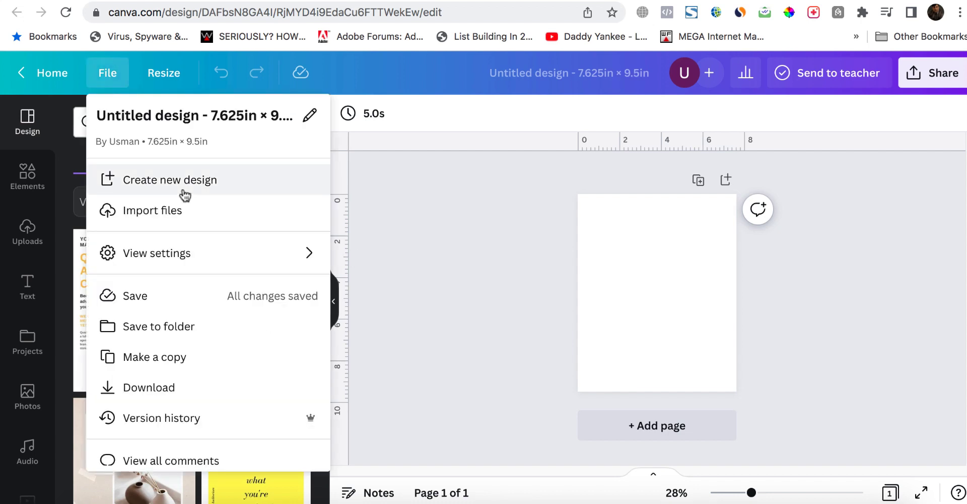
mouse_move(210, 259)
left_click(384, 265)
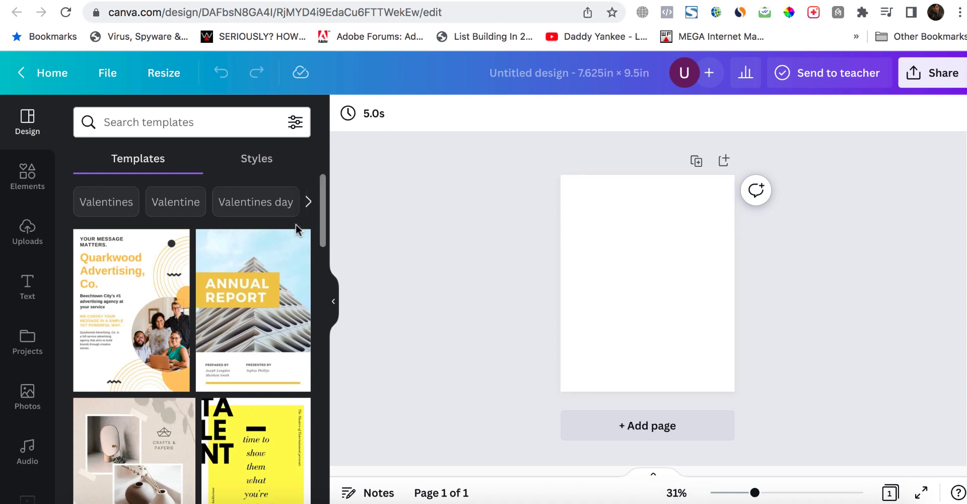
left_click(107, 75)
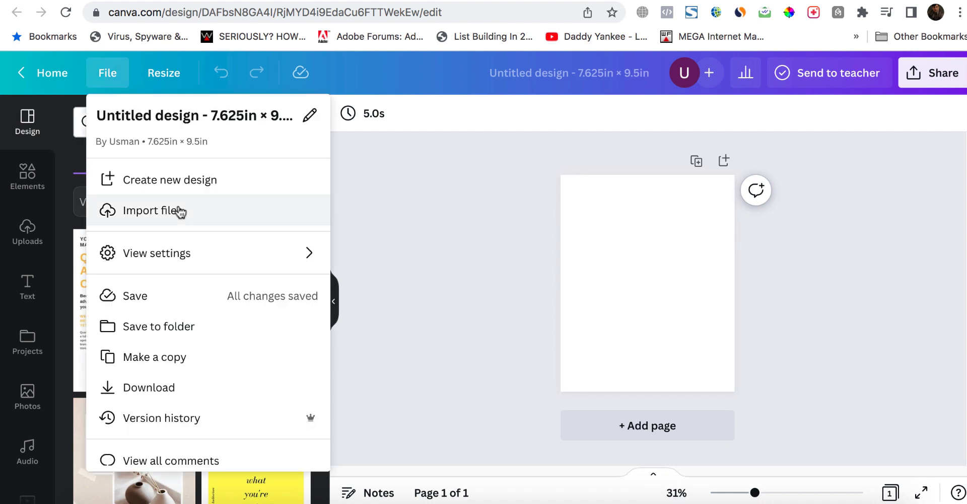
mouse_move(198, 253)
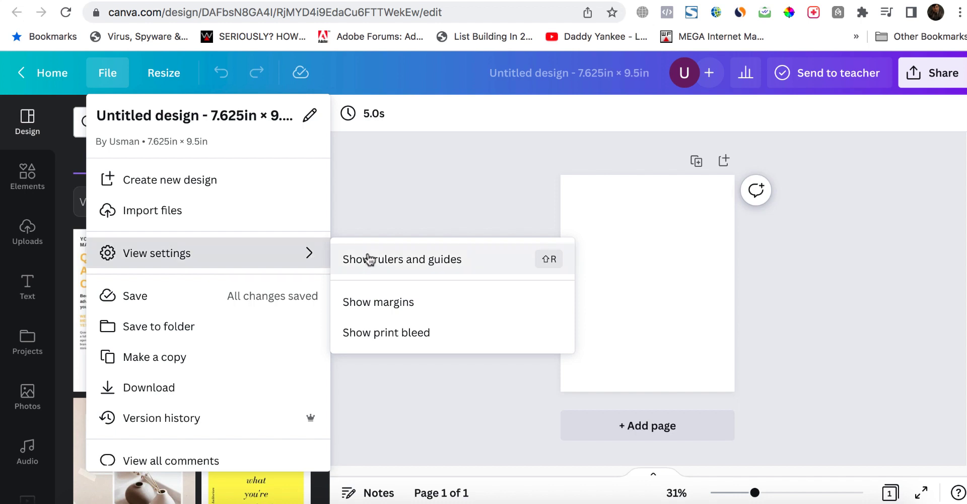
left_click(400, 258)
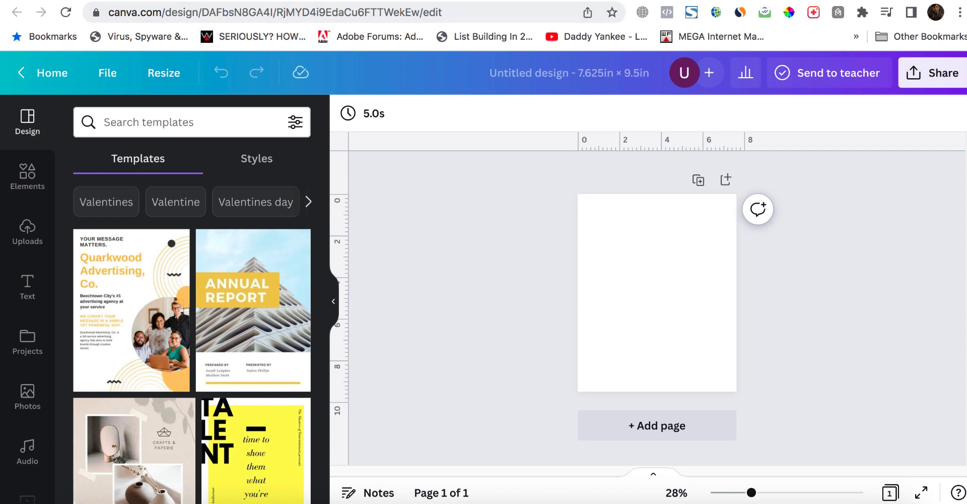
Step: Check the KDP margin table, and place a vertical guide about 0.375 in from the page's left edge
key("ctrl+Tab")
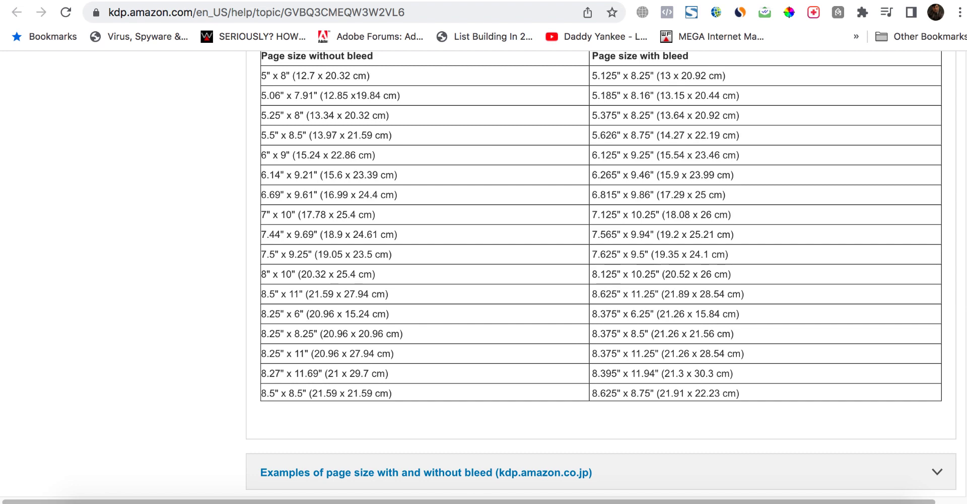
scroll(601, 272, "down", 15)
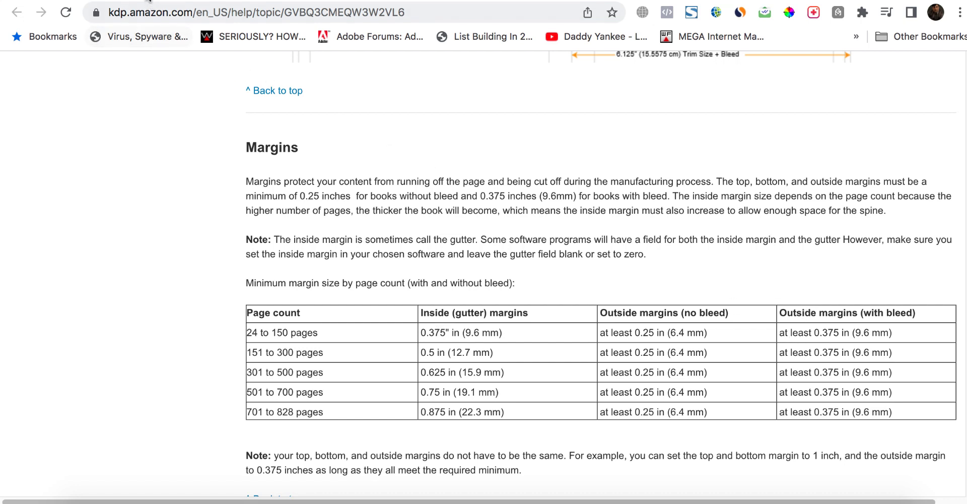
left_click(149, 1)
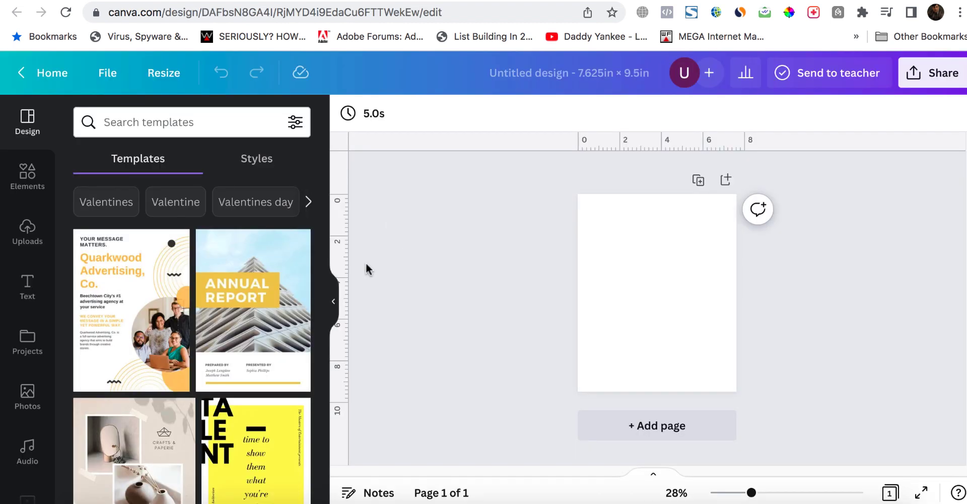
left_click_drag(348, 260, 585, 262)
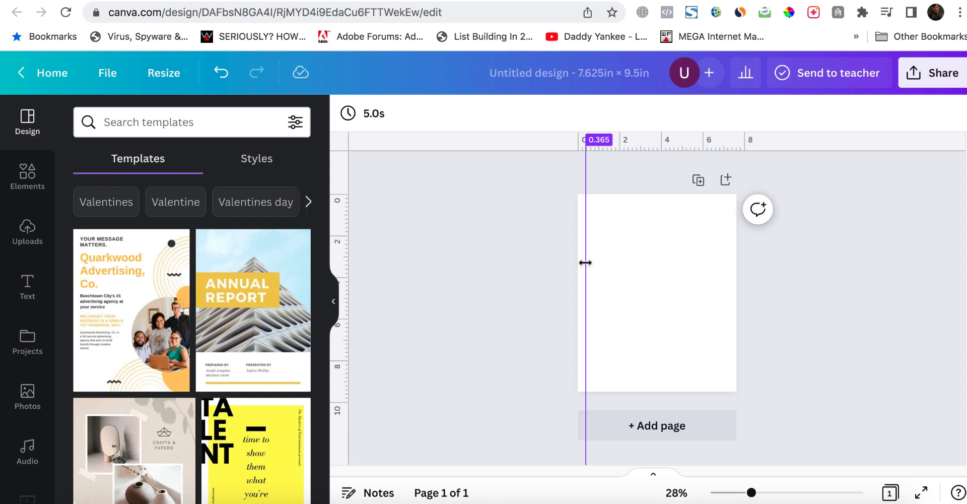
left_click_drag(585, 262, 586, 262)
scroll(566, 345, "up", 3)
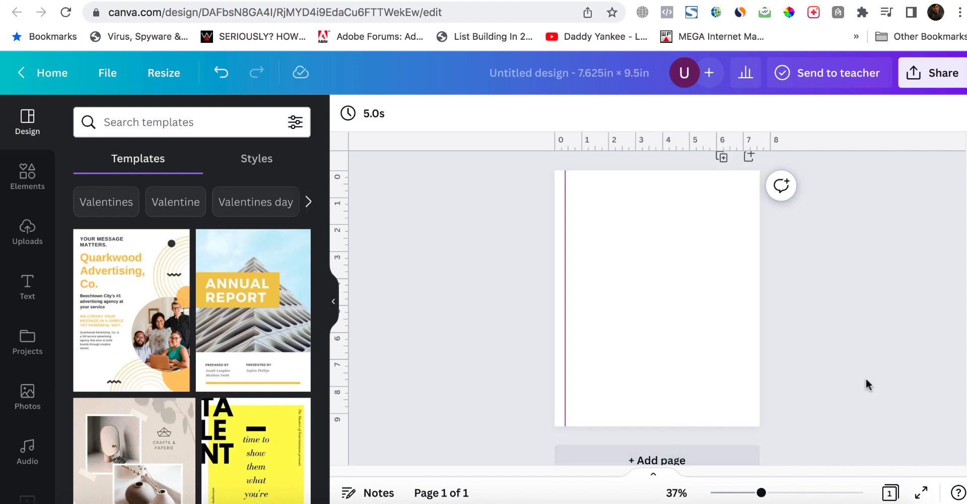
Step: Add the recently used white square to the page, fill it red and shrink it to about 0.65 in wide
left_click(20, 177)
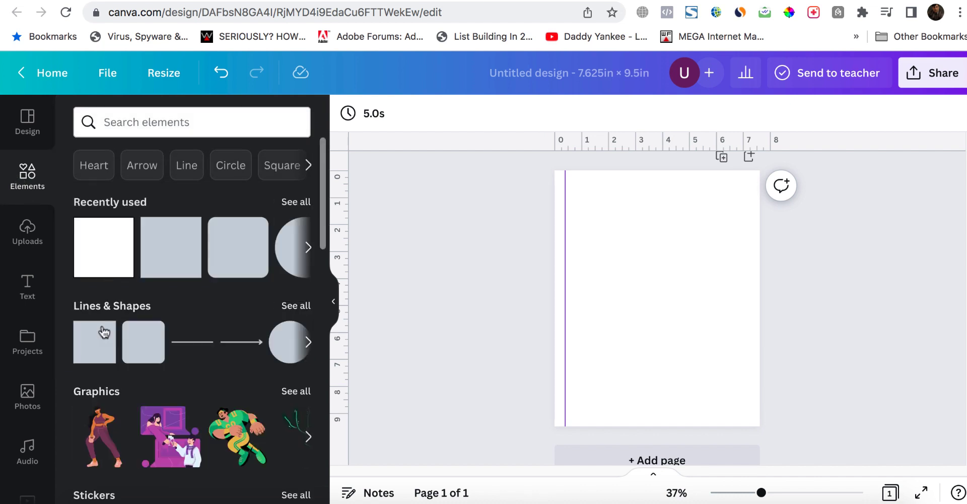
left_click(94, 259)
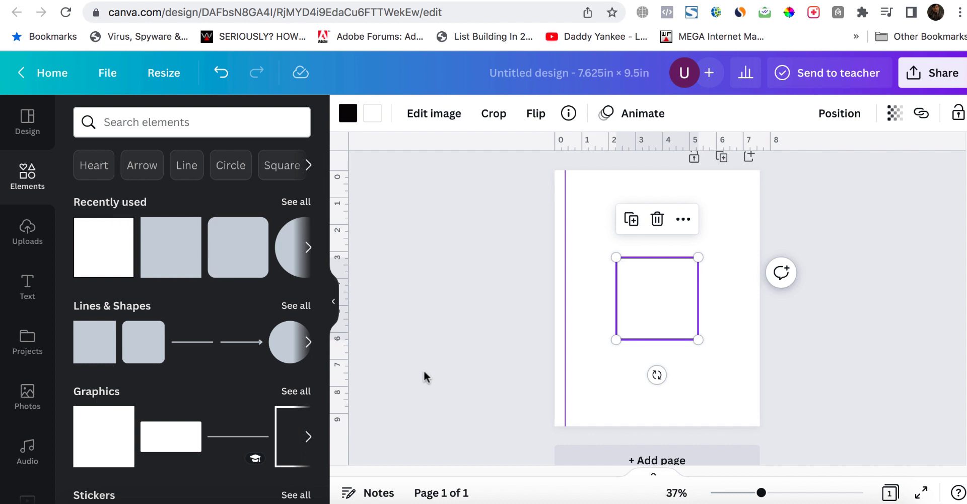
left_click(372, 117)
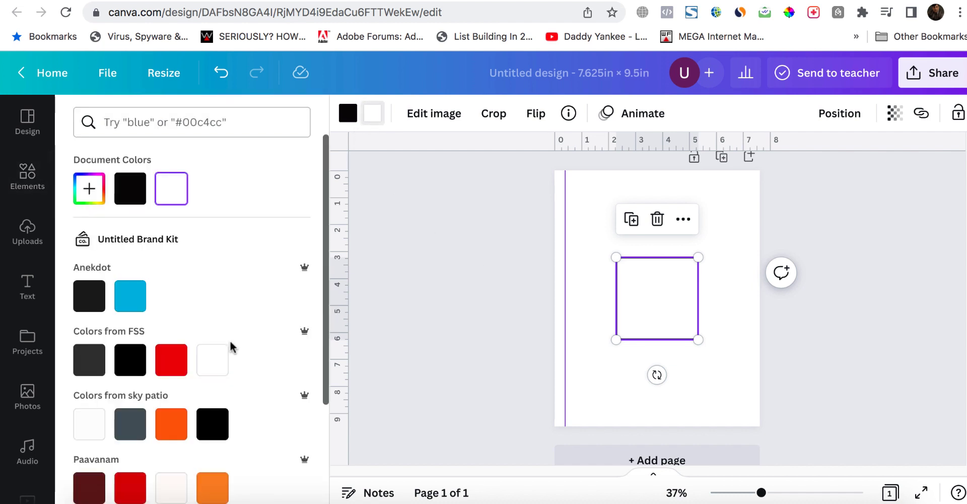
left_click(171, 359)
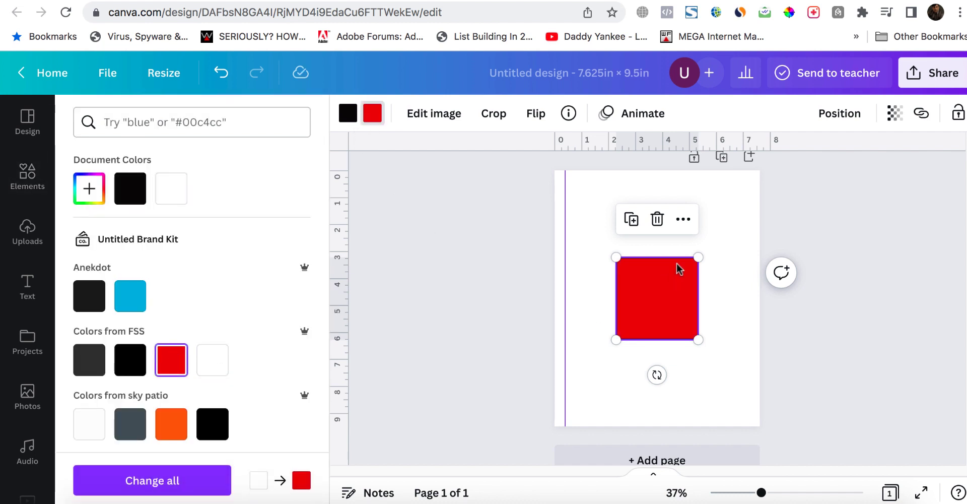
left_click_drag(698, 257, 639, 330)
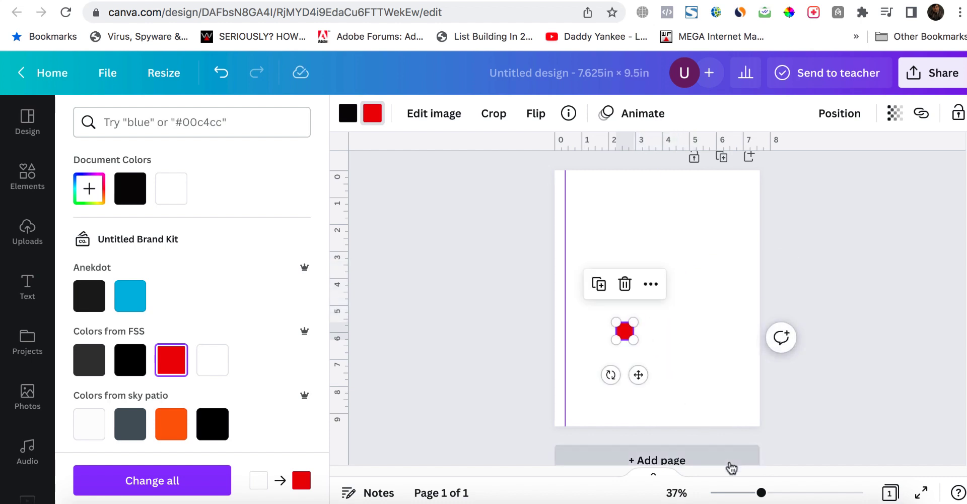
Step: Move the red square to the page's left edge and resize it to fit exactly between the edge and the vertical guide
left_click_drag(761, 495, 773, 495)
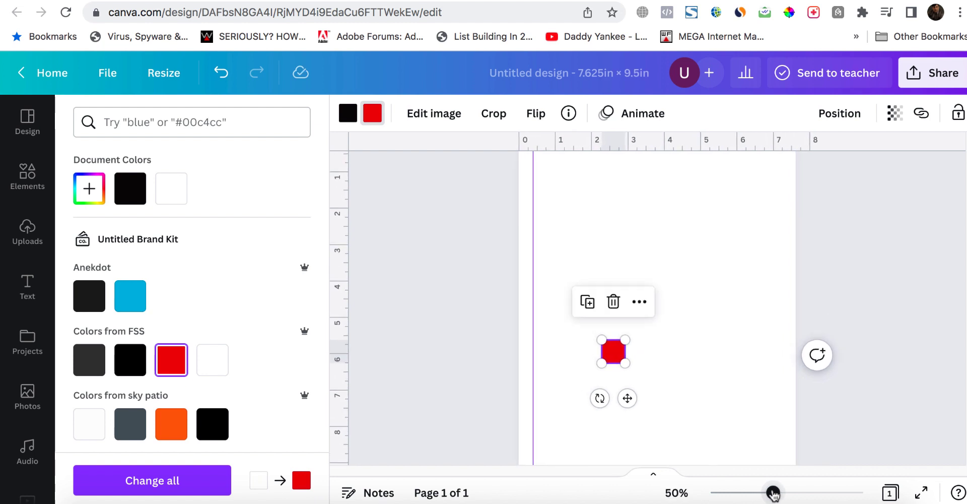
left_click(854, 369)
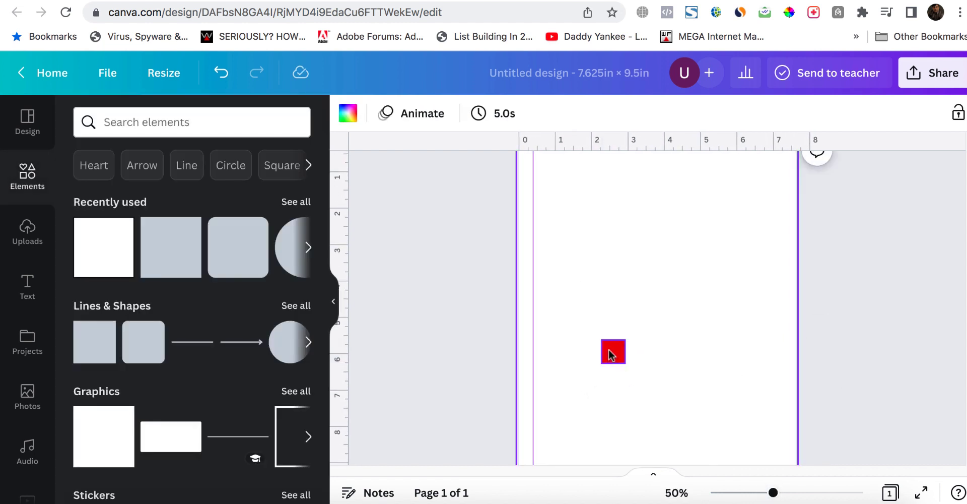
left_click_drag(607, 349, 533, 351)
left_click(586, 338)
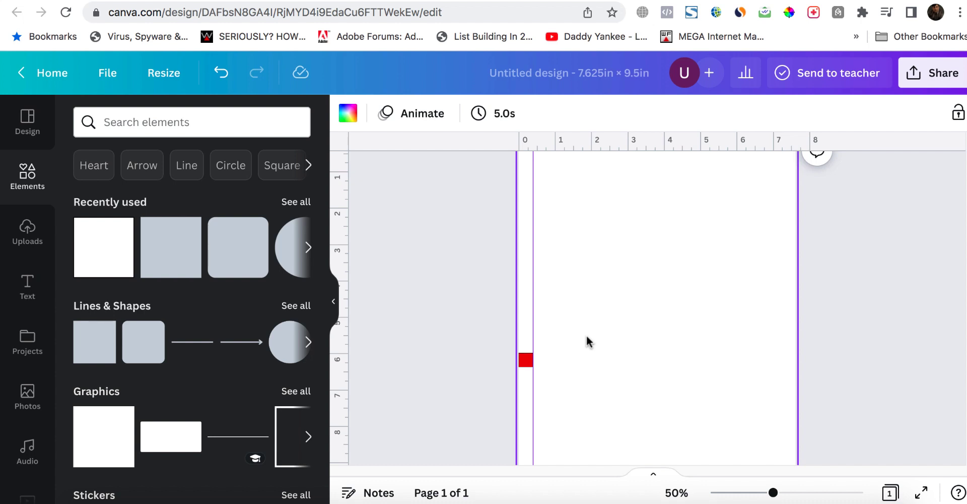
Step: Place a horizontal guide about 0.375 in below the page's top edge and fit the red square between the edge and the guide
scroll(705, 194, "up", 1)
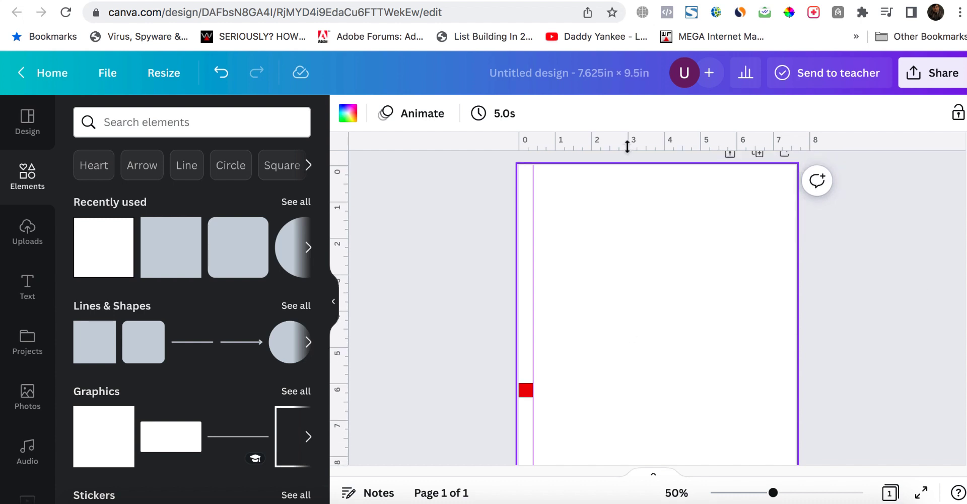
left_click_drag(628, 144, 627, 180)
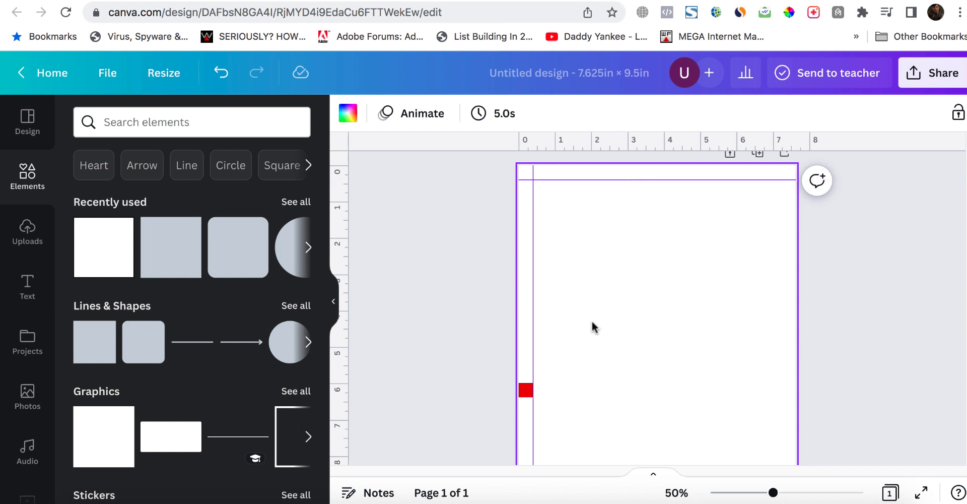
left_click(526, 390)
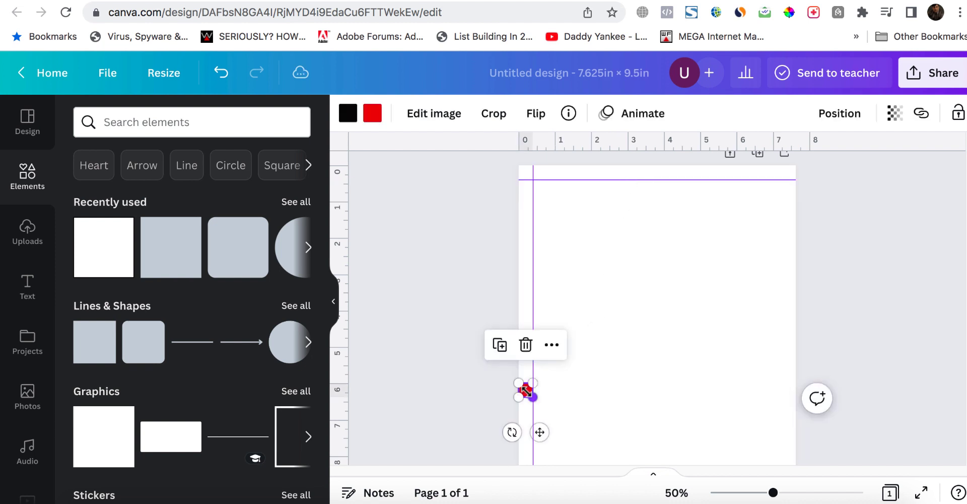
left_click(624, 355)
left_click_drag(520, 386, 627, 169)
left_click(730, 201)
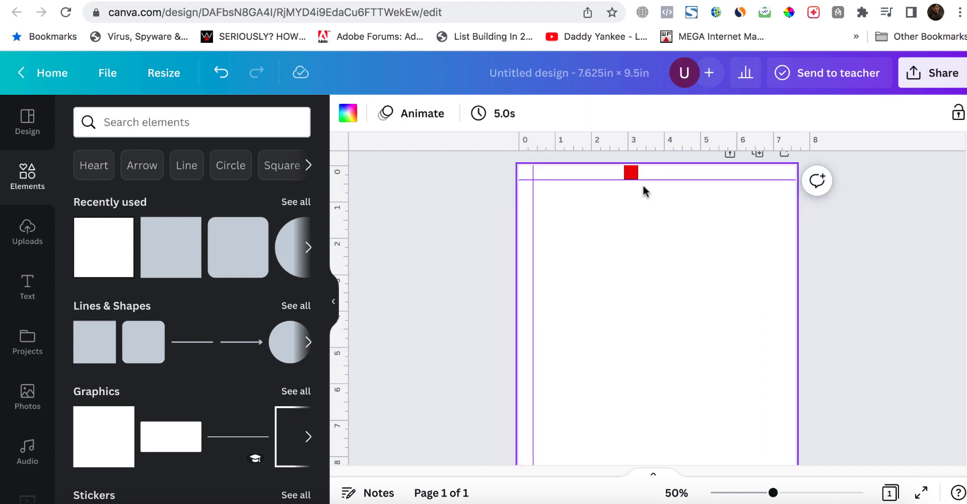
left_click(633, 172)
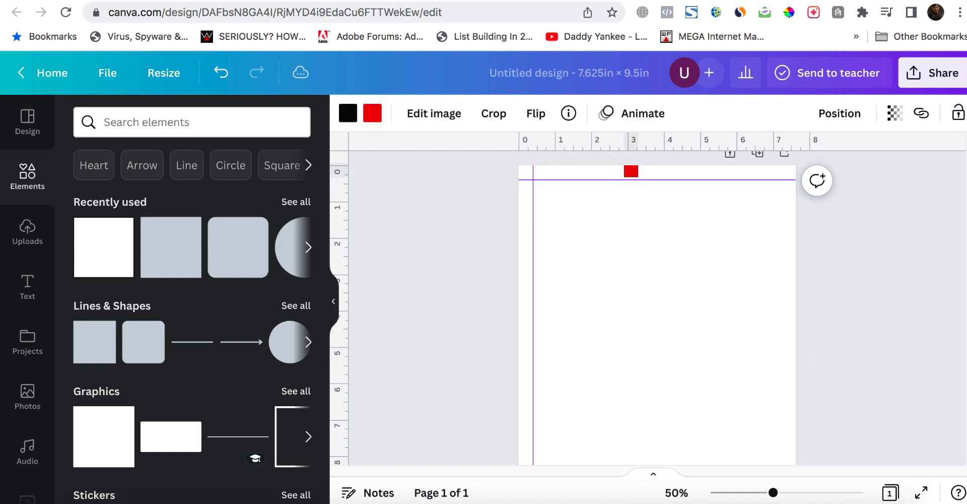
left_click(682, 262)
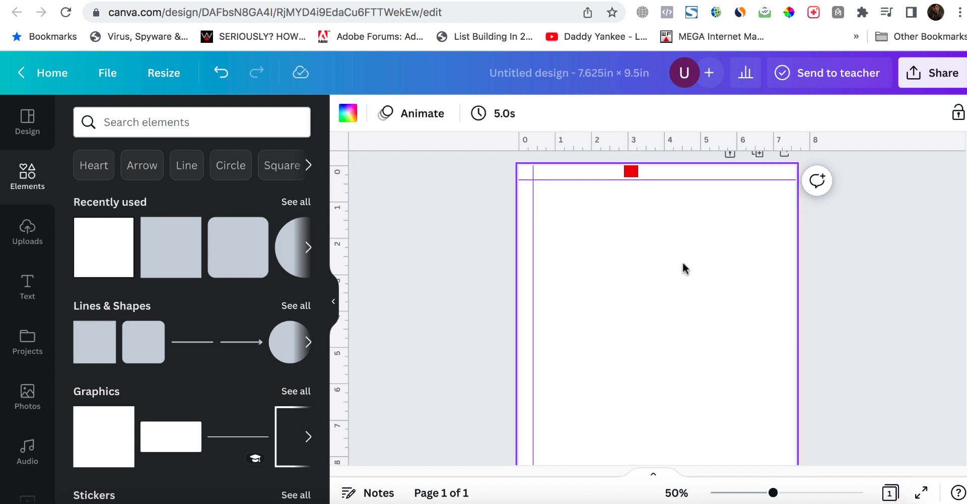
left_click(631, 169)
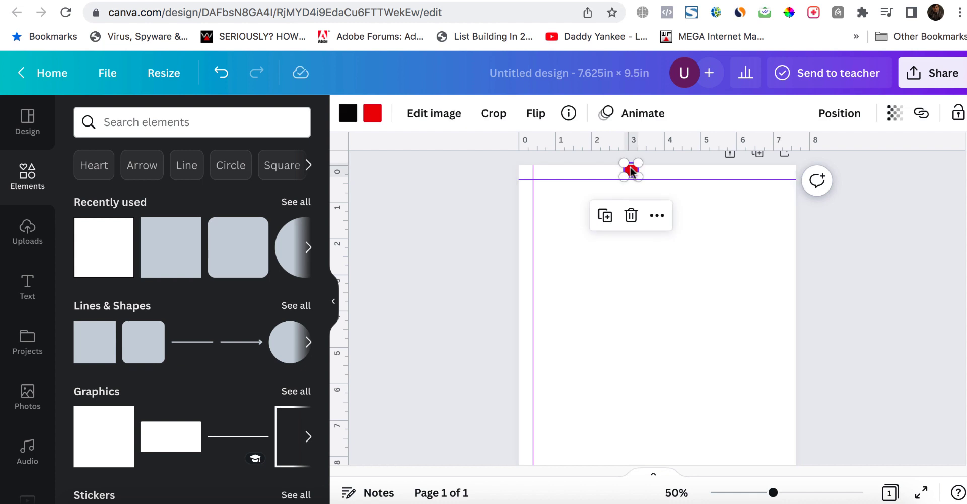
left_click(693, 270)
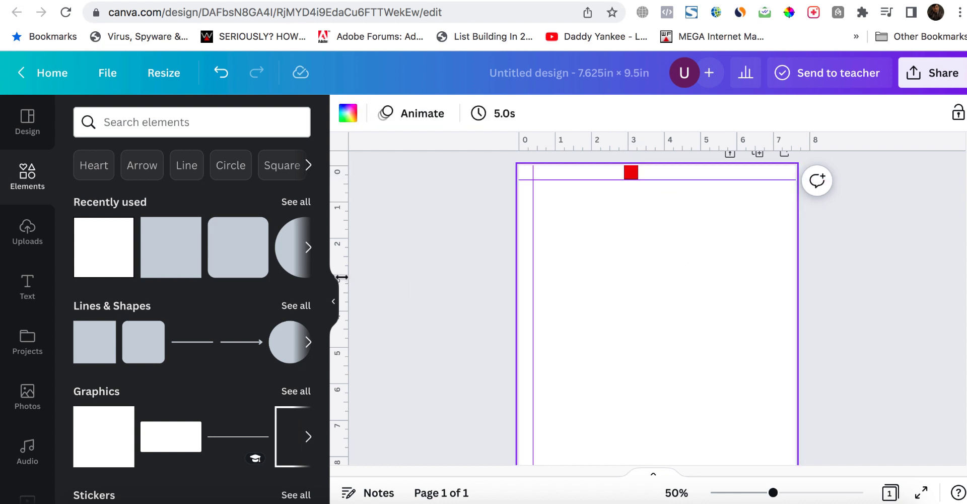
Step: Place a vertical guide at about 7.194 in near the page's right edge and move the red square between the guide and that edge
left_click_drag(373, 270, 780, 255)
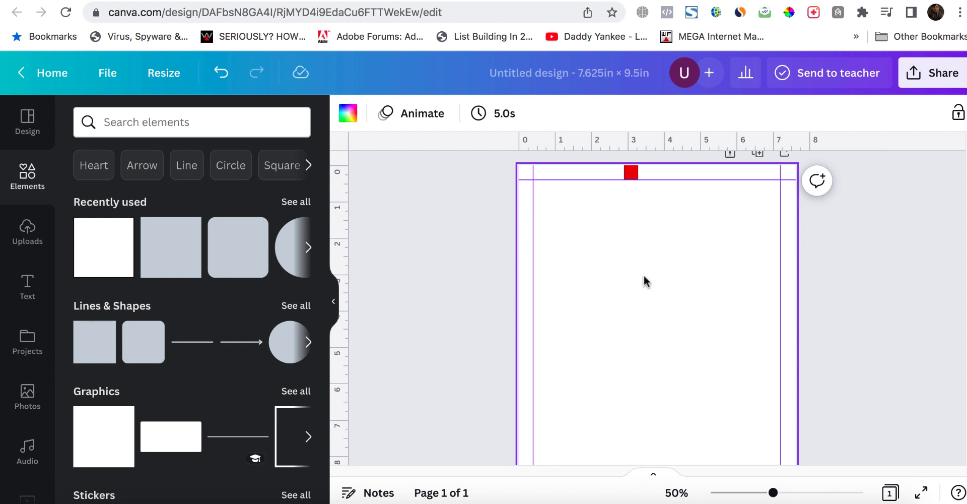
left_click(629, 172)
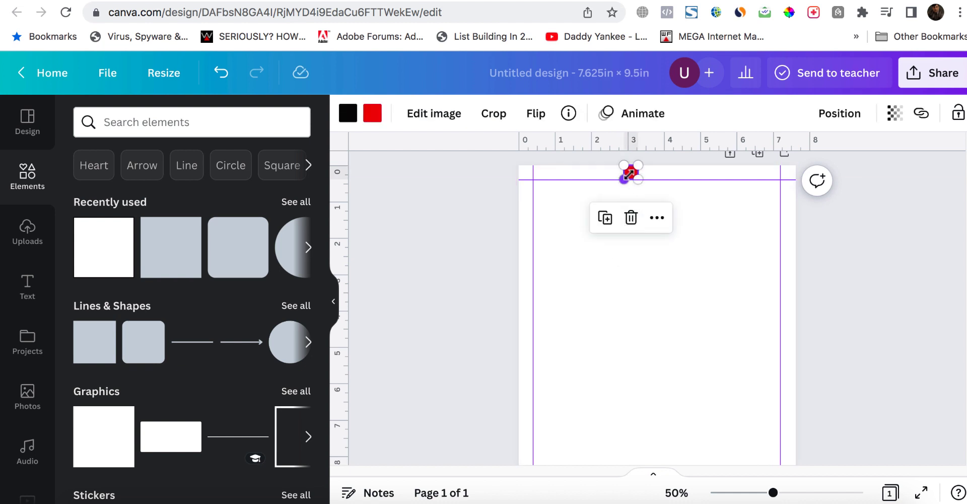
left_click_drag(641, 172, 786, 301)
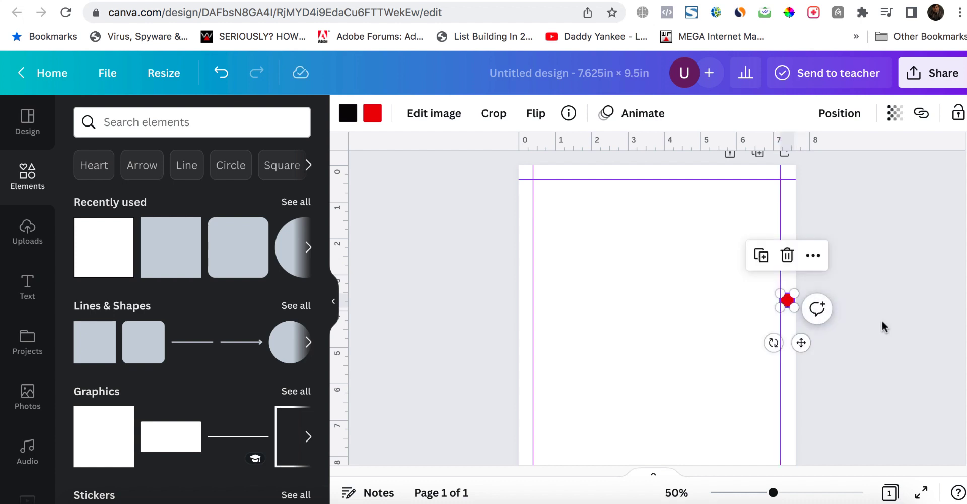
left_click(883, 321)
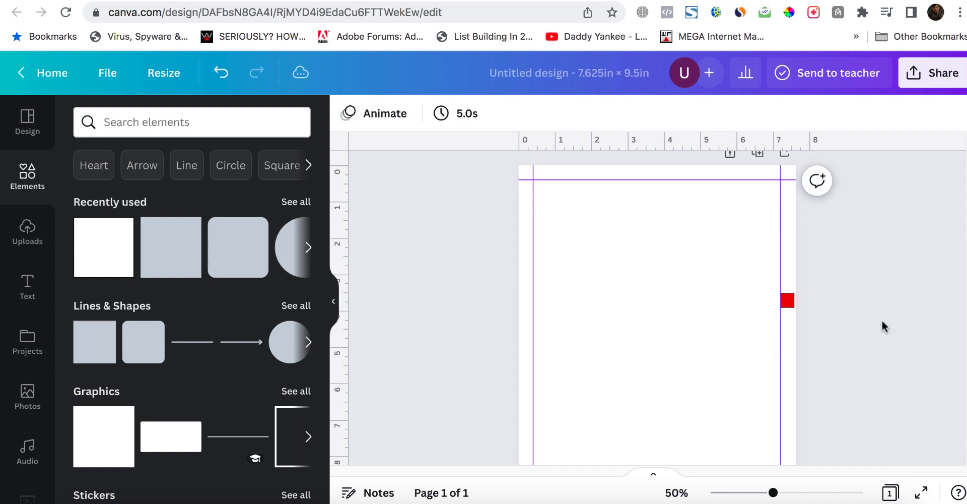
left_click(790, 304)
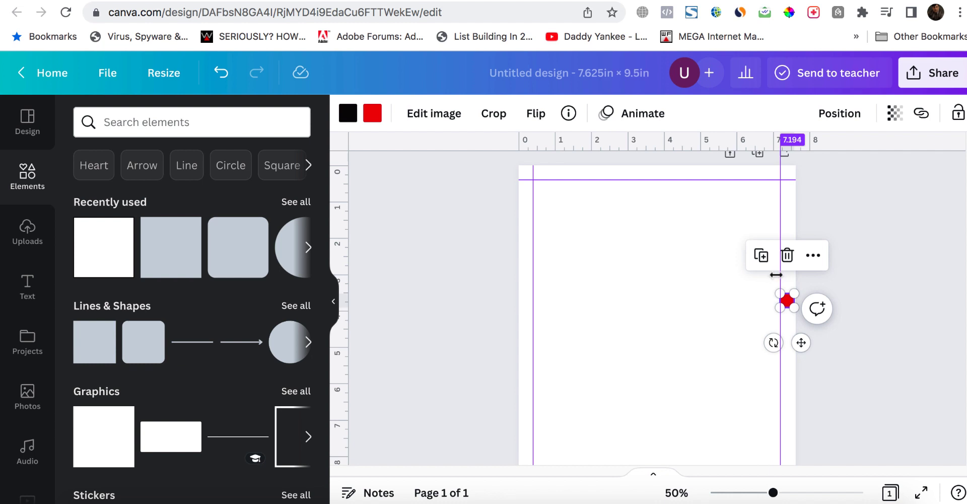
left_click(902, 332)
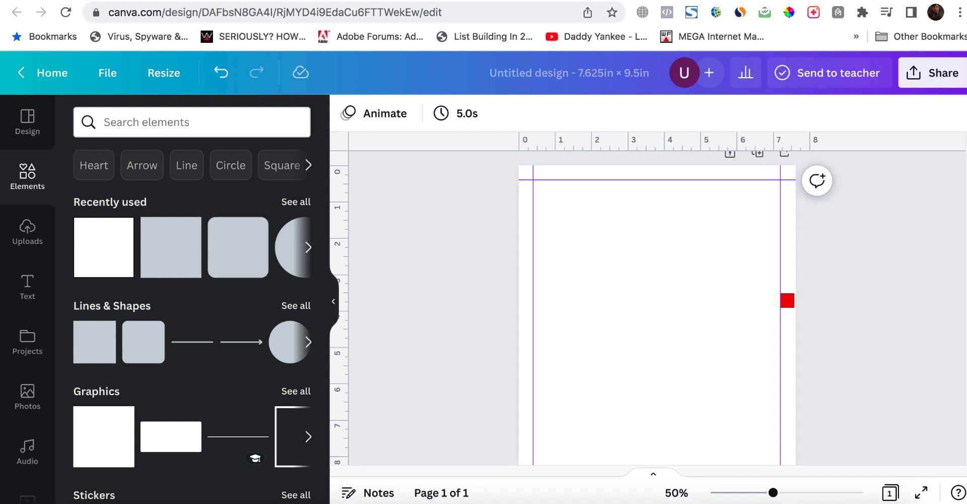
Step: Place a horizontal guide at about 9.052 in near the page's bottom edge and move the red square between the guide and that edge
scroll(655, 308, "down", 3)
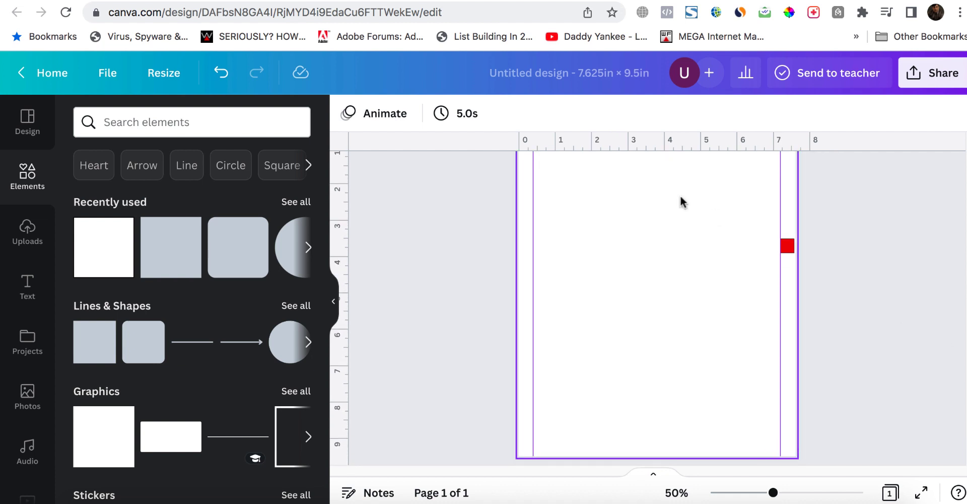
left_click_drag(657, 146, 664, 437)
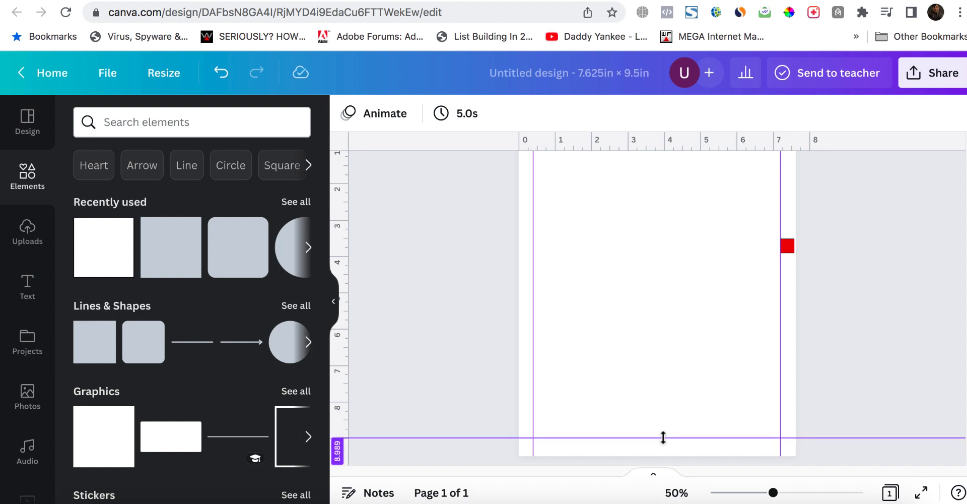
left_click_drag(663, 438, 663, 440)
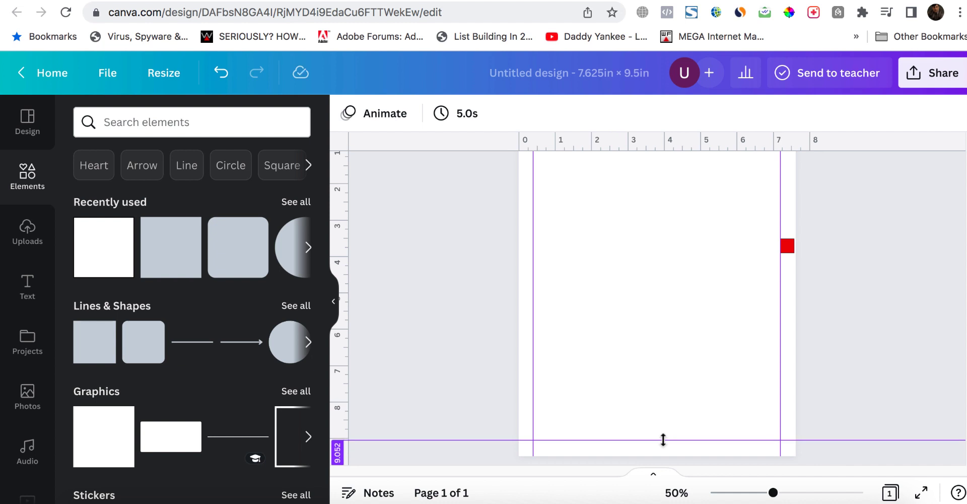
left_click_drag(663, 440, 663, 440)
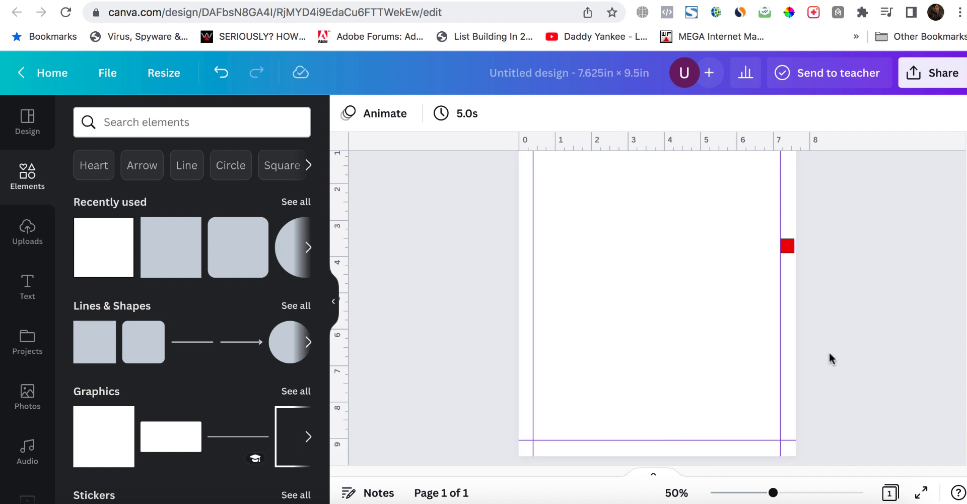
left_click(786, 247)
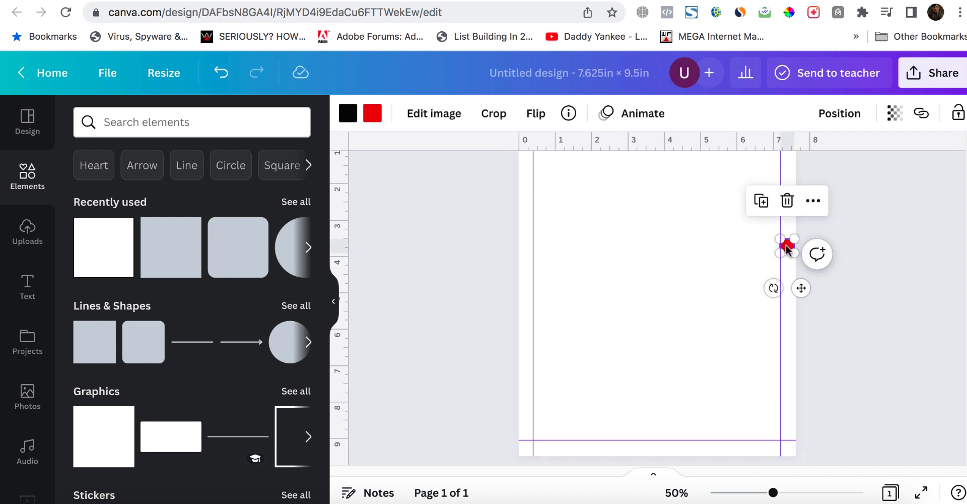
left_click_drag(787, 248, 650, 448)
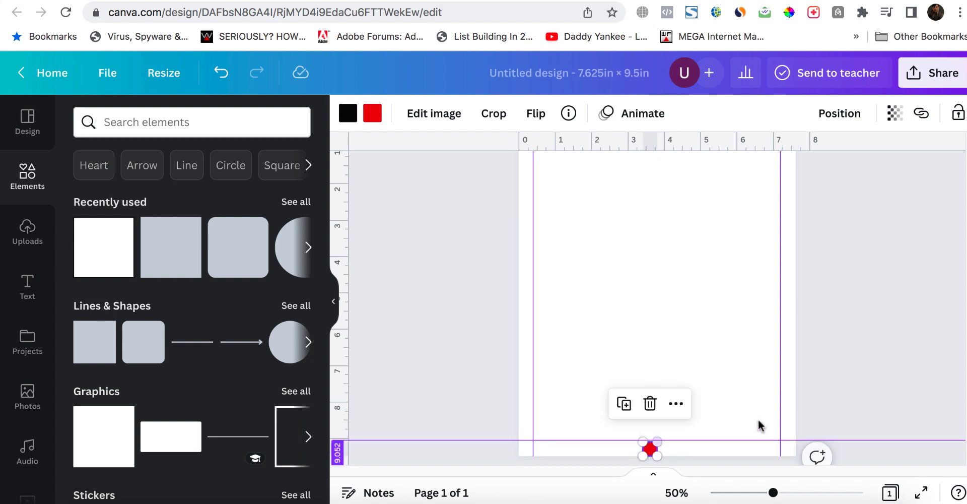
left_click(861, 394)
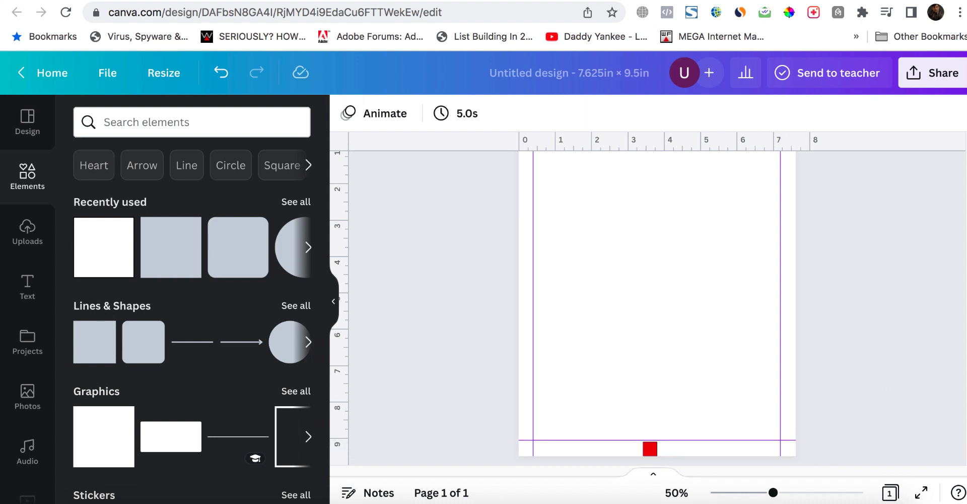
Step: Delete the red square from the page, and check the KDP margin table before returning to the design
left_click_drag(773, 492, 756, 492)
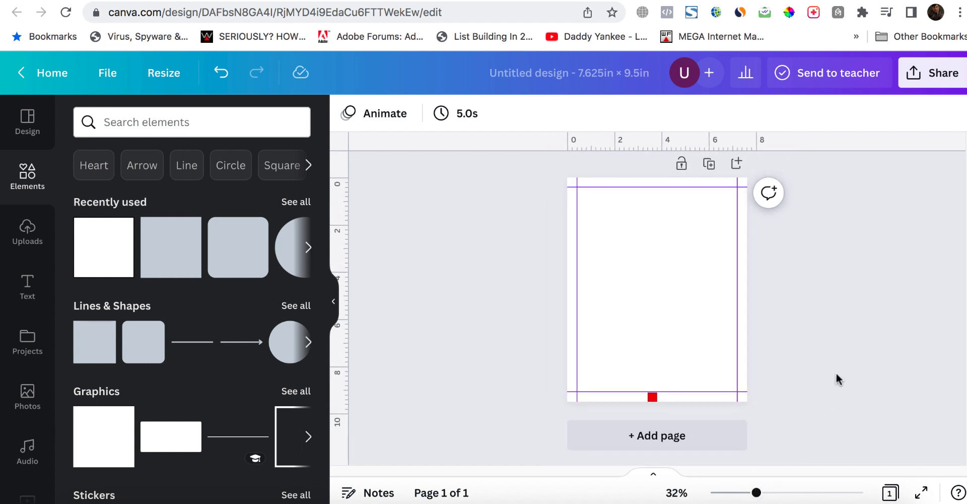
left_click(653, 397)
key("Delete")
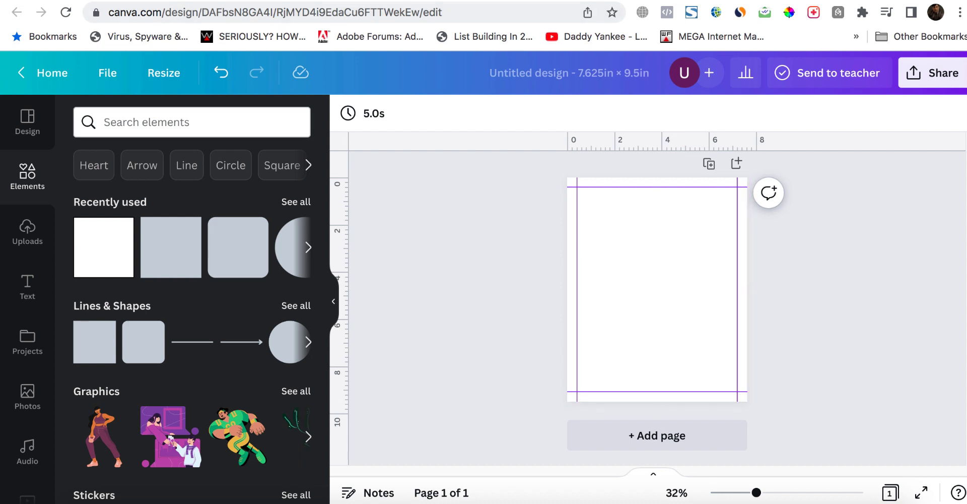
left_click(203, 1)
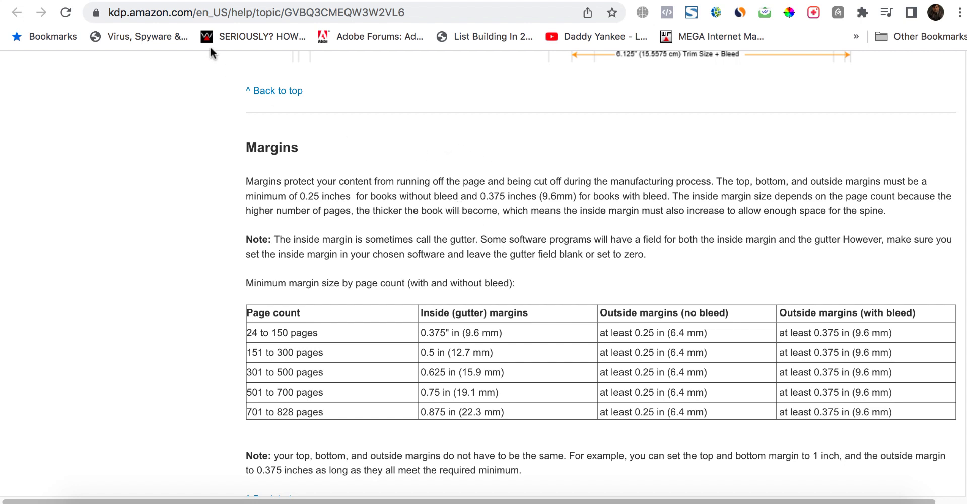
left_click(144, 2)
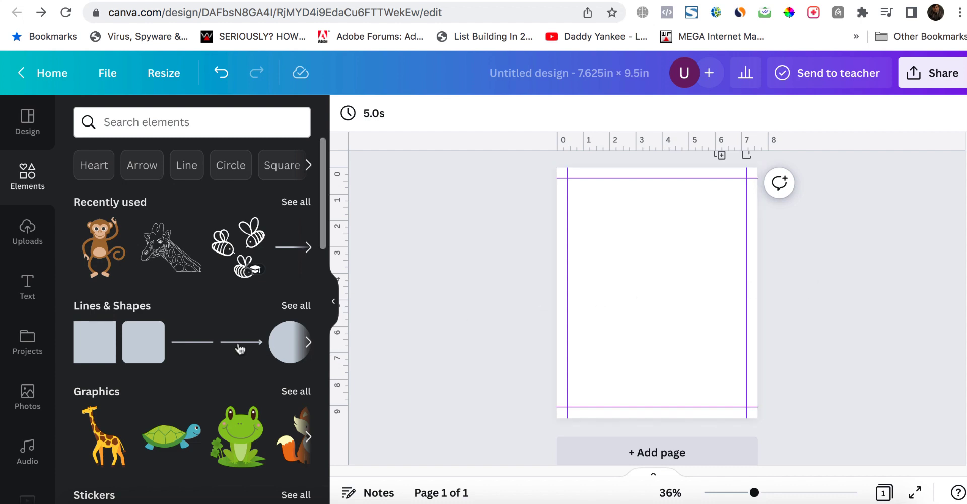
Step: Add a plain horizontal line from Lines & Shapes to the page and stretch it across the full page width
left_click(199, 345)
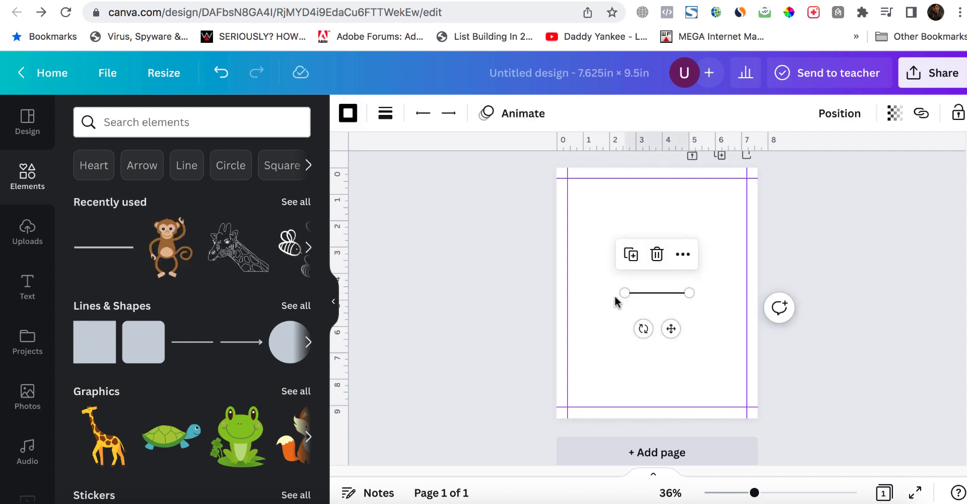
left_click_drag(625, 292, 557, 292)
left_click_drag(689, 292, 758, 292)
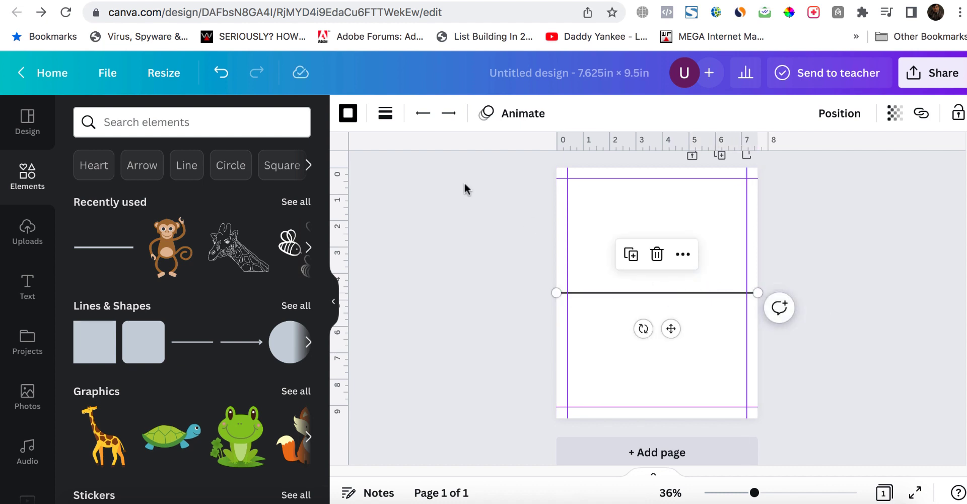
Step: Set the horizontal line's weight to 1
left_click(385, 113)
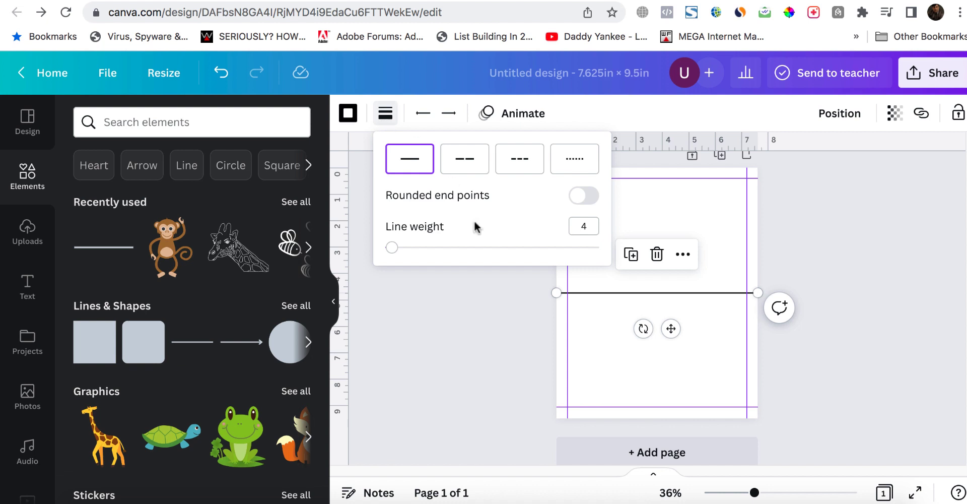
left_click(592, 227)
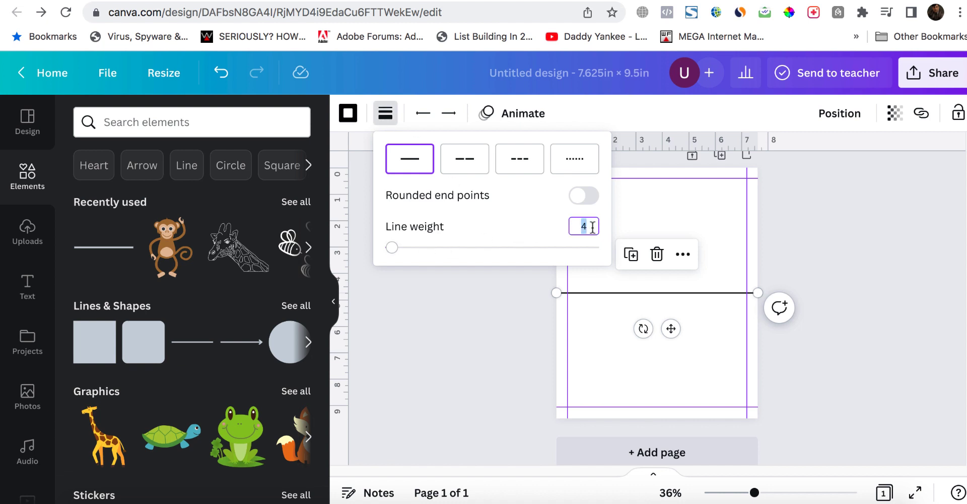
type("1")
key("Return")
left_click(866, 298)
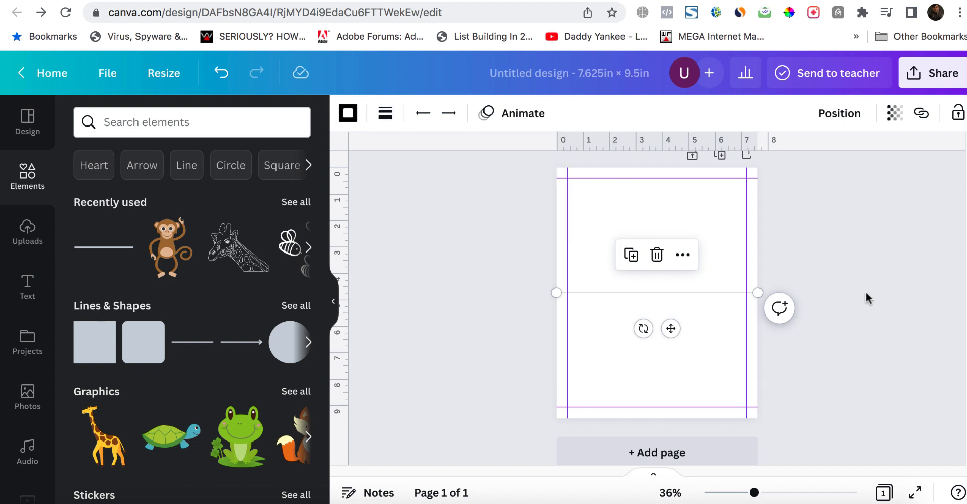
left_click(795, 262)
Step: Duplicate the full-width line 21 times to build a stack of writing lines down the page
left_click(686, 293)
key("super+d")
key("super+d")
key("super+d")
key("super+d")
key("super+d")
key("super+d")
key("super+d")
key("super+d")
key("super+d")
key("super+d")
key("super+d")
key("super+d")
key("super+d")
key("super+d")
key("super+d")
key("super+d")
key("super+d")
key("super+d")
key("super+d")
key("super+d")
key("super+d")
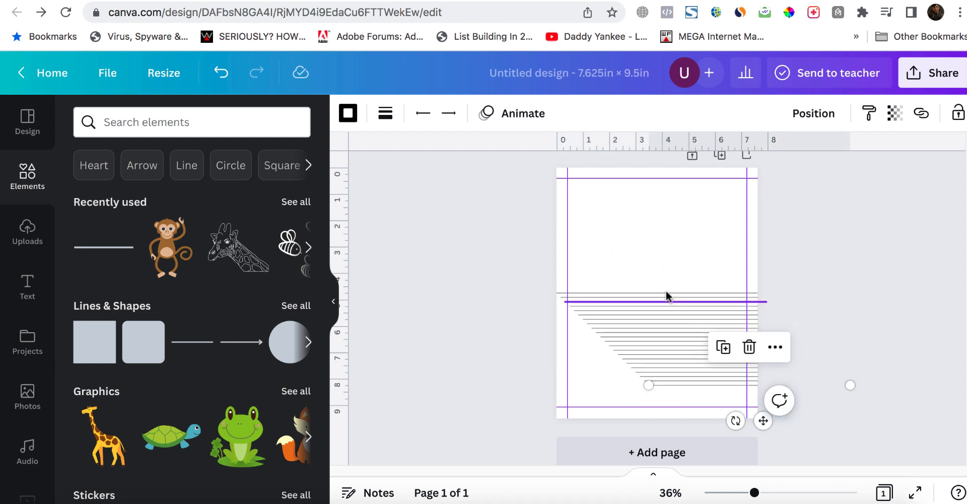
left_click(850, 272)
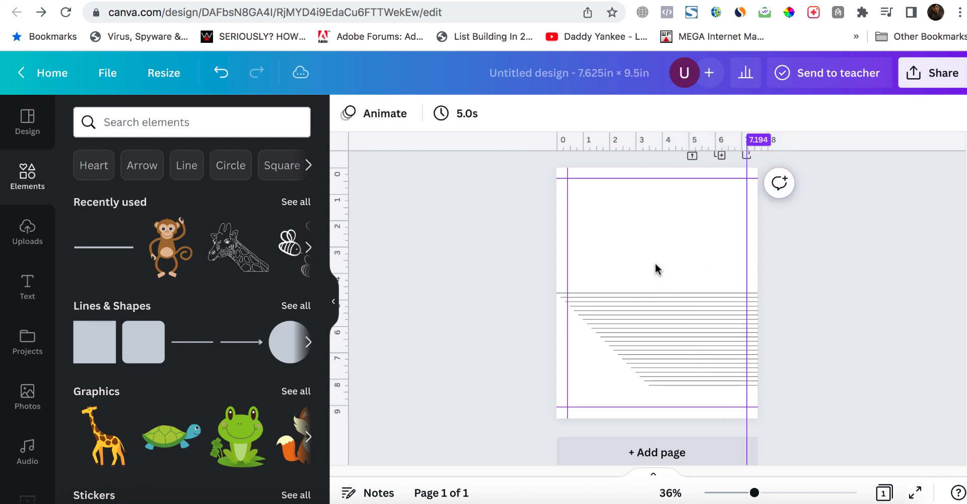
Step: Select all the duplicated lines together and tidy them up into an aligned, evenly spaced stack
left_click_drag(535, 260, 802, 408)
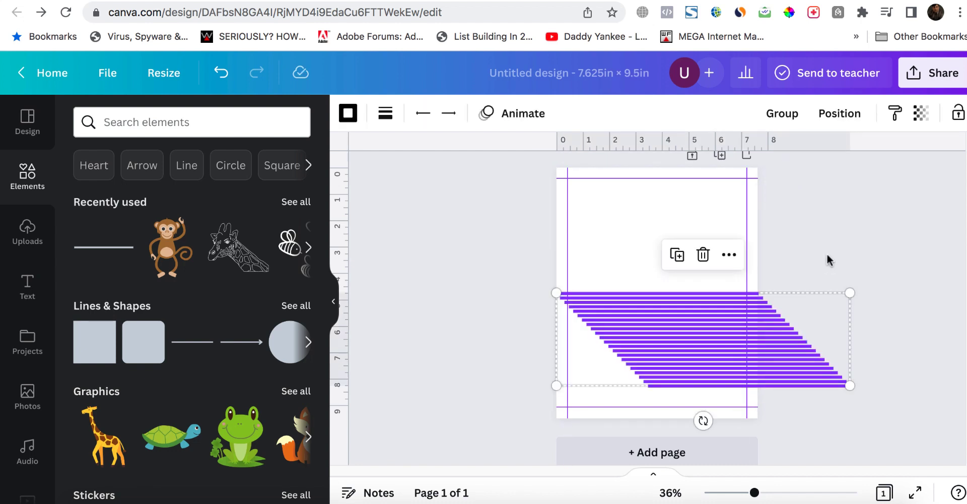
left_click(834, 120)
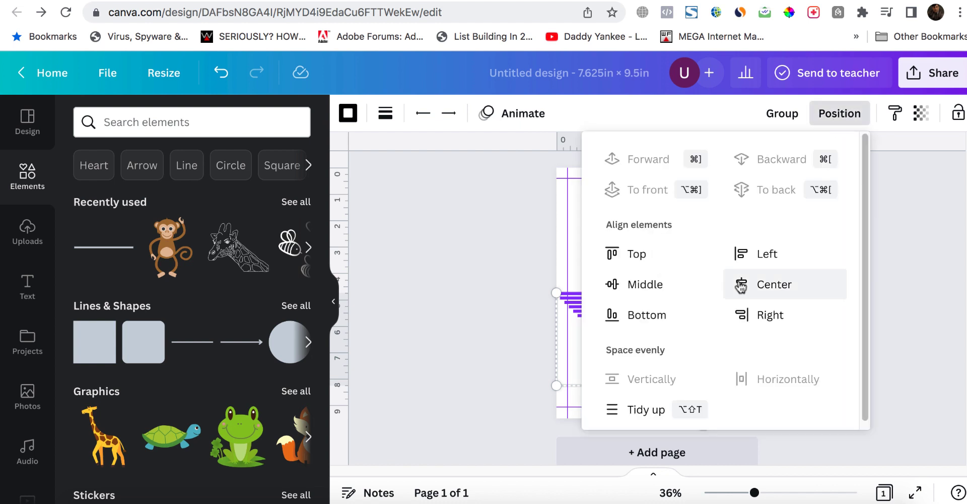
left_click(650, 409)
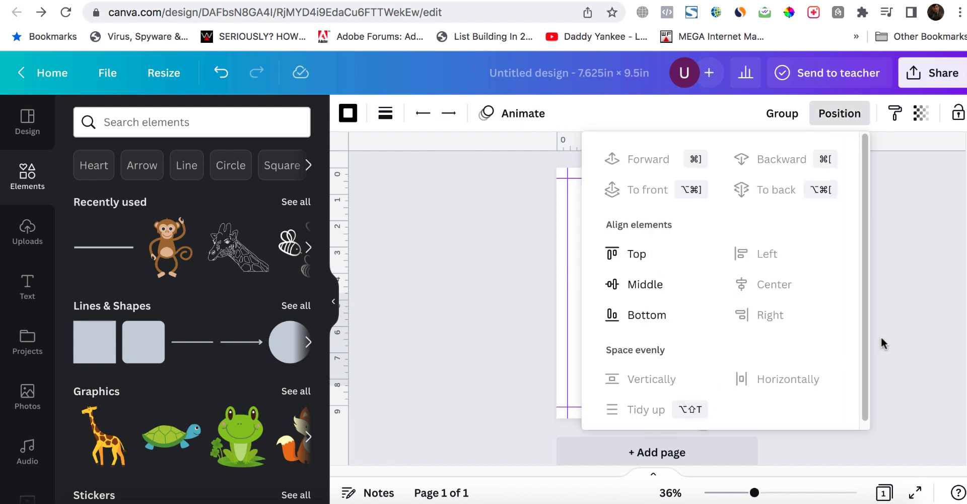
Step: Move the stack of lines up near the top margin guide and enlarge it proportionally until it fills most of the page height
left_click(882, 341)
left_click_drag(715, 345, 669, 244)
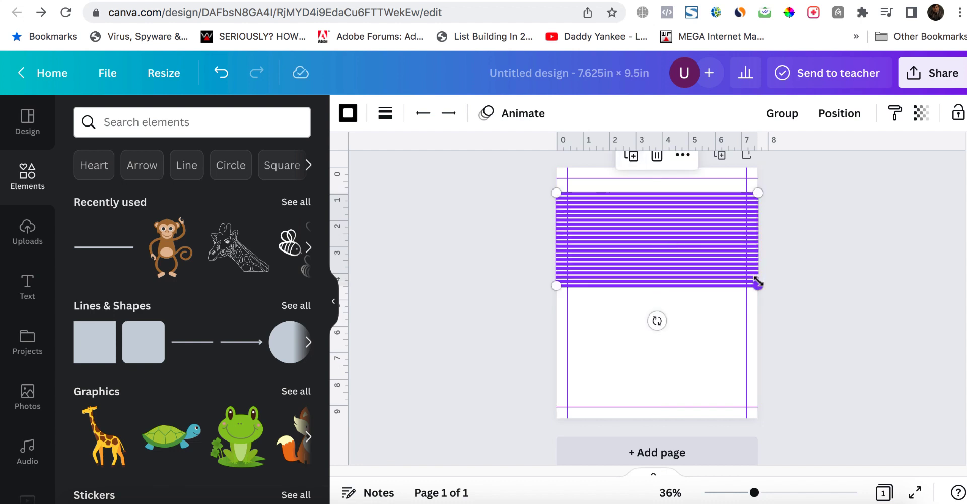
left_click_drag(758, 283, 935, 461)
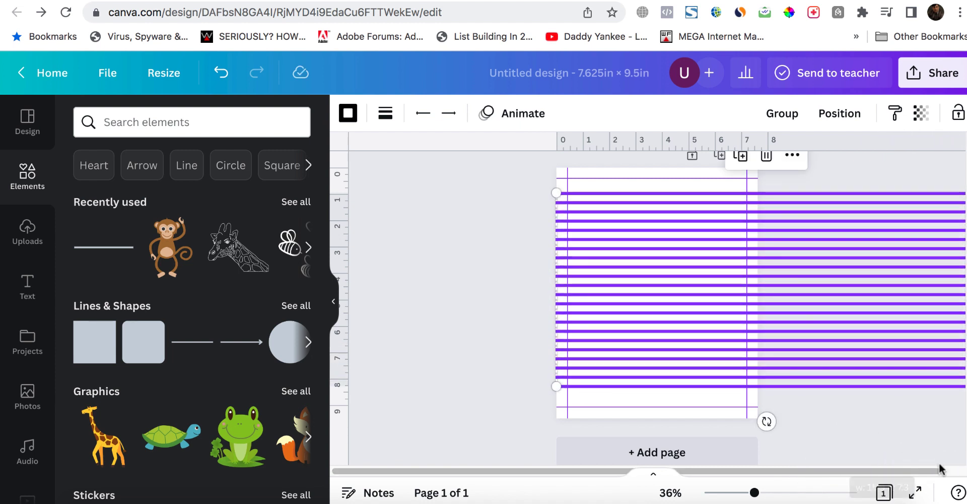
left_click(885, 423)
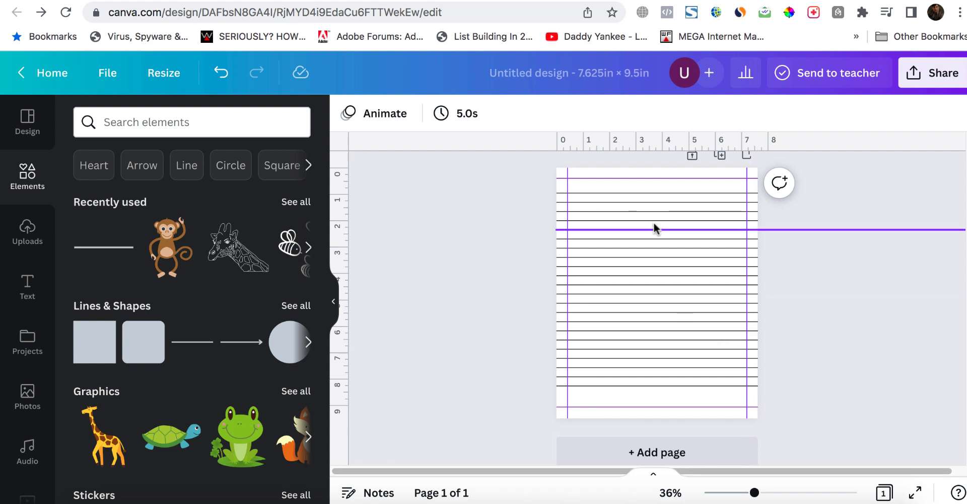
Step: Select all the writing lines together and shift them slightly down to centre them between the top and bottom margin guides
left_click_drag(654, 228, 623, 179)
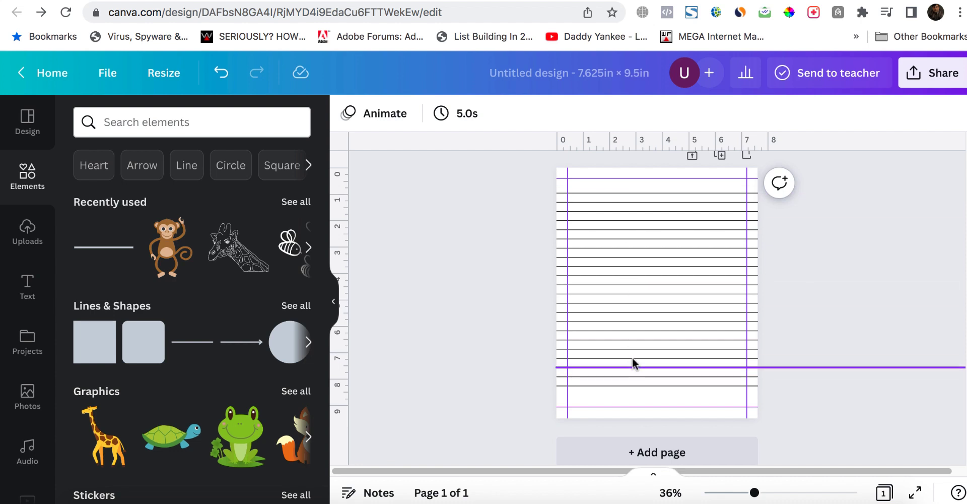
left_click_drag(501, 173, 784, 409)
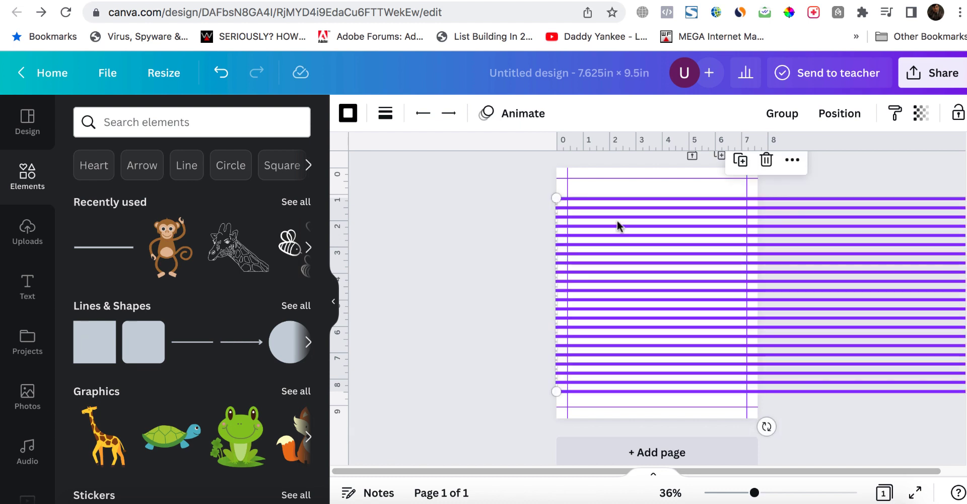
left_click(485, 223)
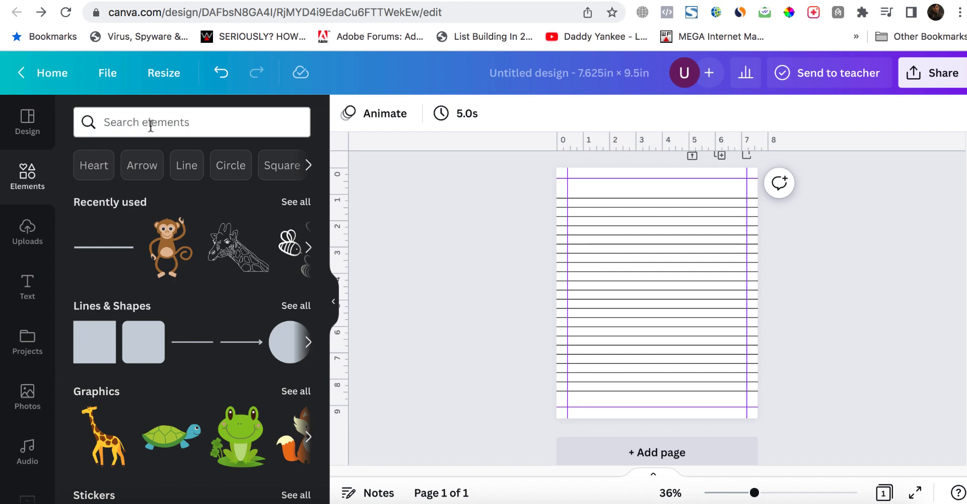
Step: Add the recently used giraffe outline graphic, shrink it, and place it in the page's bottom-right corner against the margin guides
left_click(301, 209)
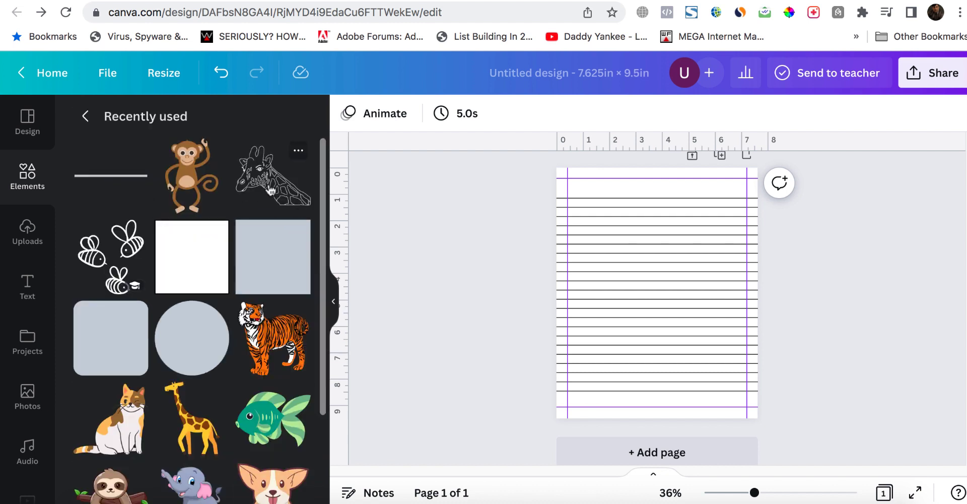
left_click(286, 188)
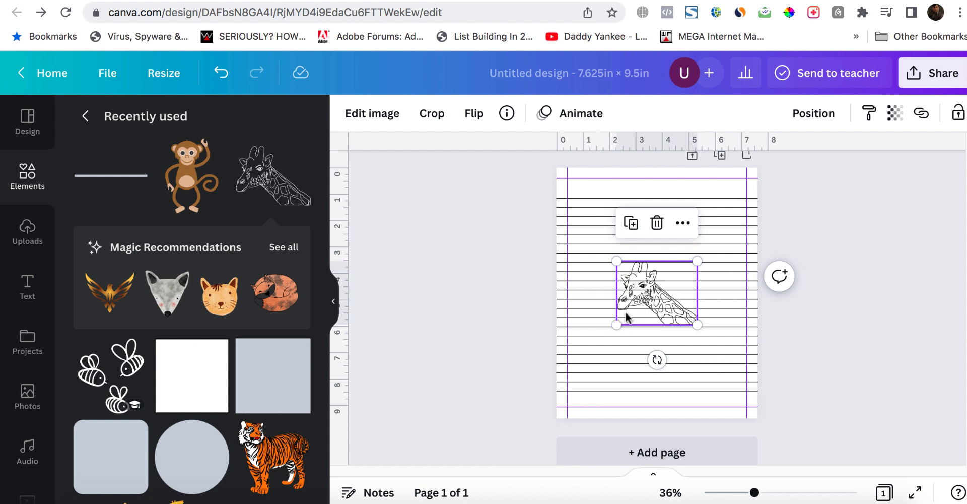
left_click_drag(617, 323, 660, 315)
left_click_drag(663, 277, 715, 386)
left_click(835, 371)
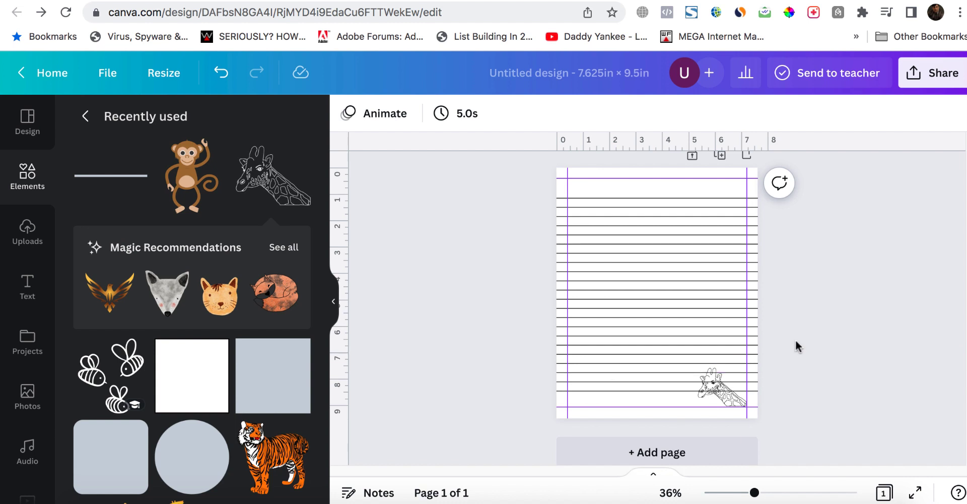
Step: Send the giraffe graphic to the back, behind the writing lines
left_click(718, 384)
right_click(717, 384)
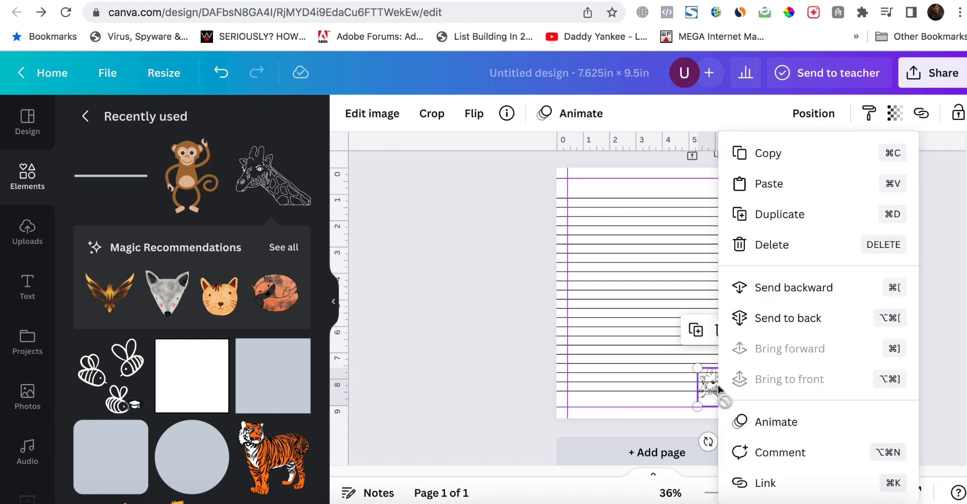
left_click(766, 320)
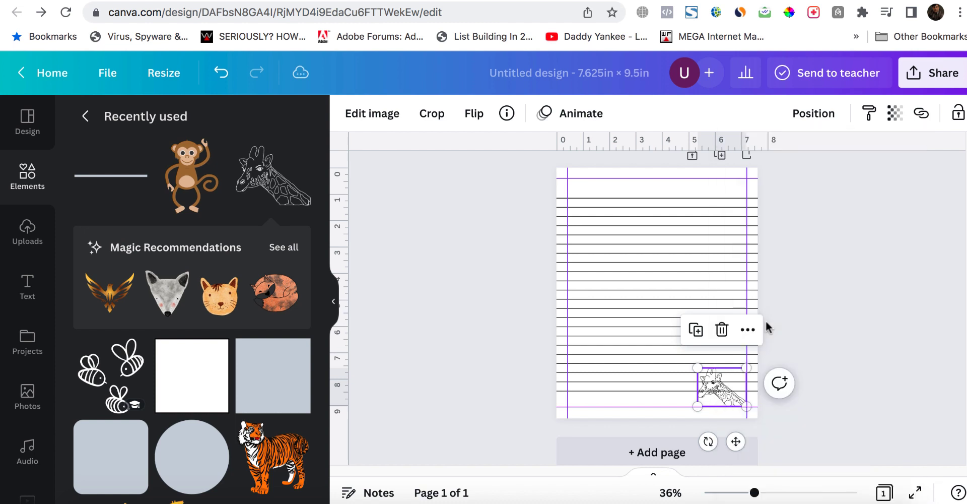
left_click(867, 319)
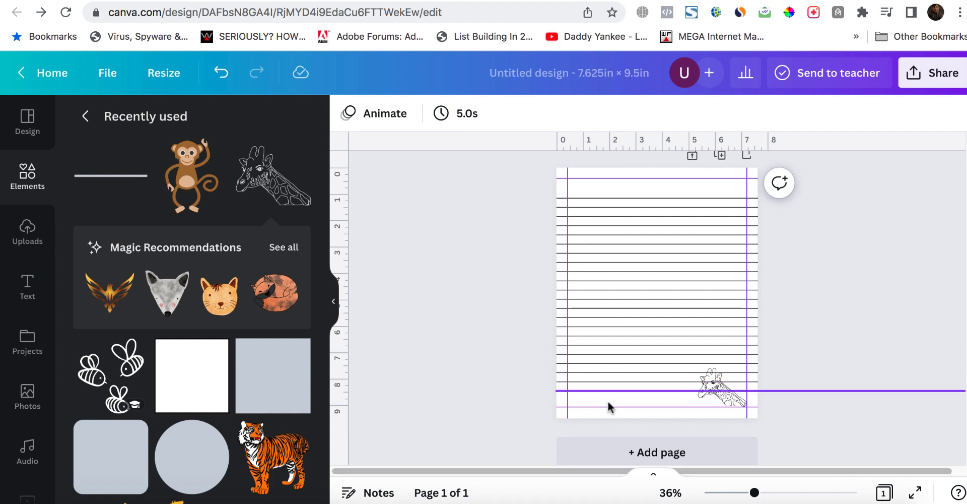
Step: Add the recently used brown monkey graphic, shrink it, and place it in the page's bottom-left corner against the margin guides
left_click(189, 187)
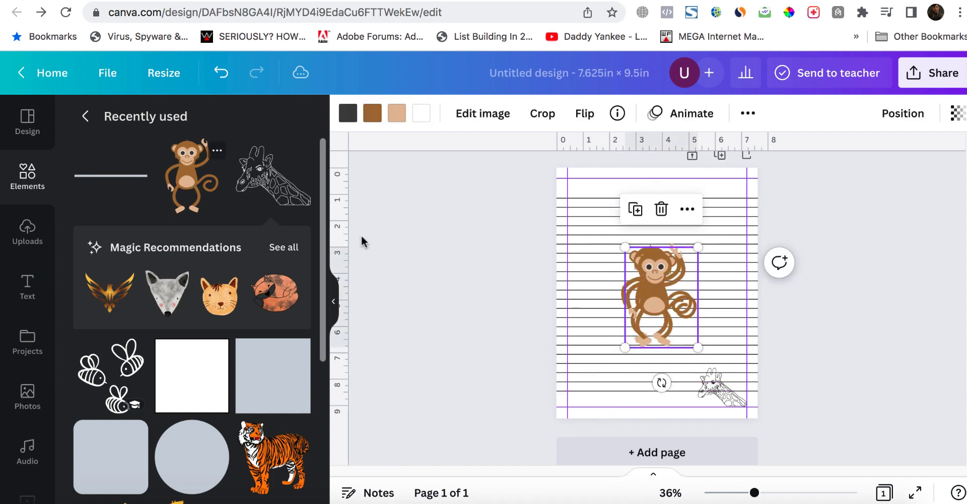
key("Escape")
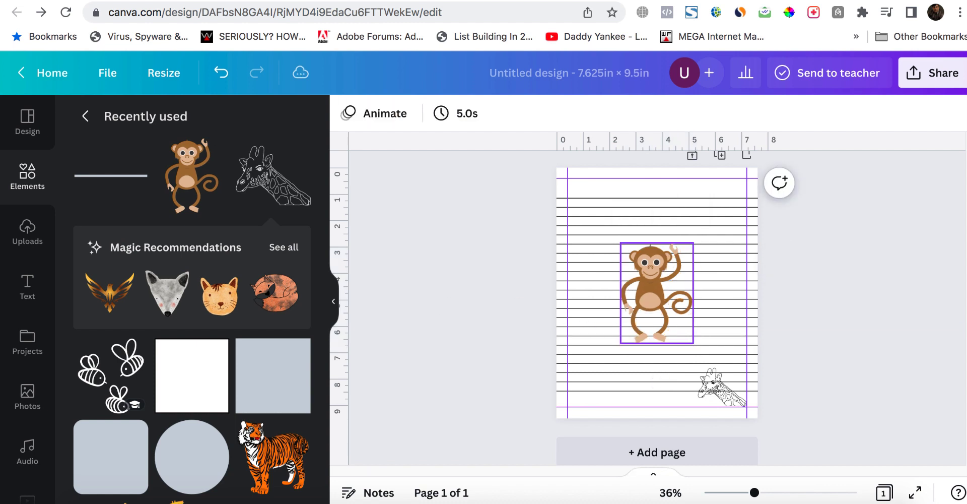
left_click(637, 303)
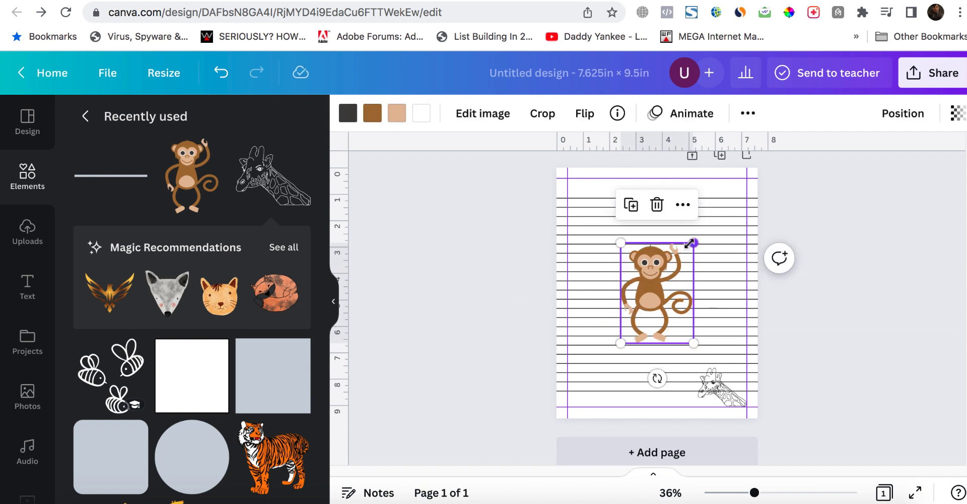
left_click_drag(692, 243, 592, 372)
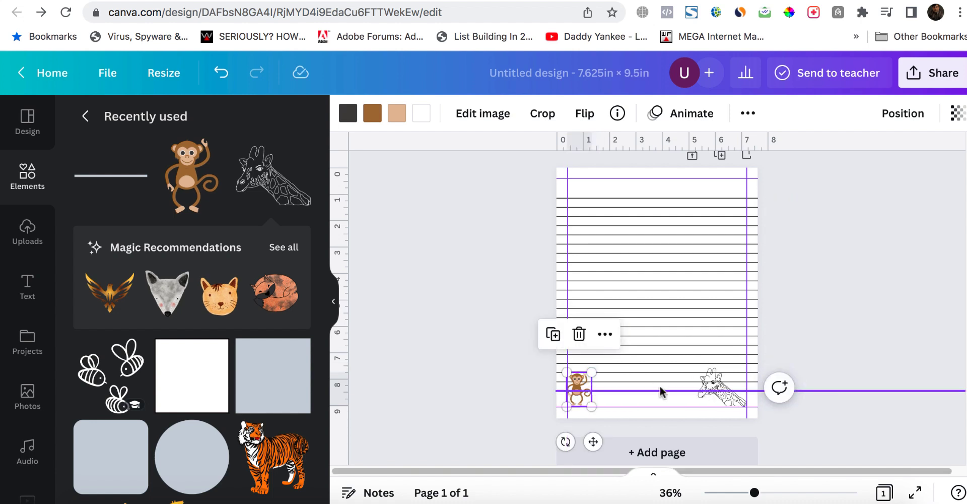
left_click(890, 316)
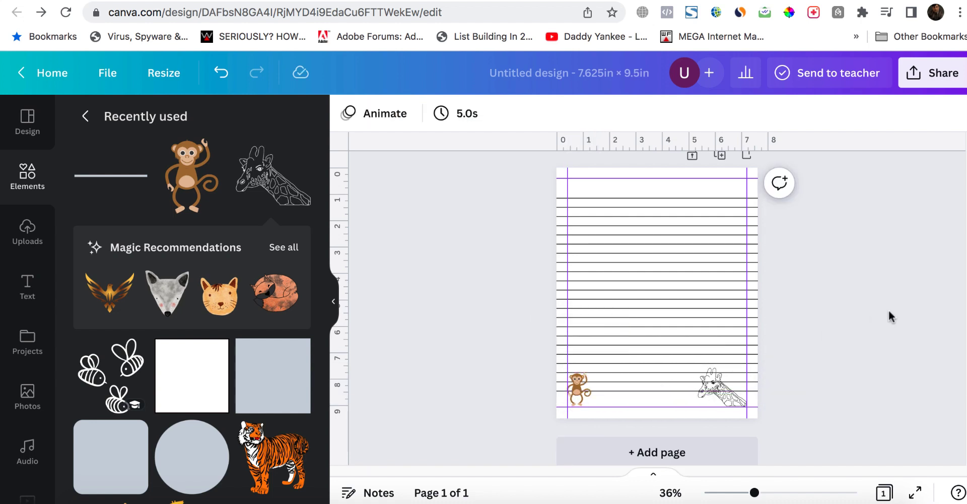
Step: Nudge the monkey graphic so it sits just inside the left margin guide
left_click(581, 396)
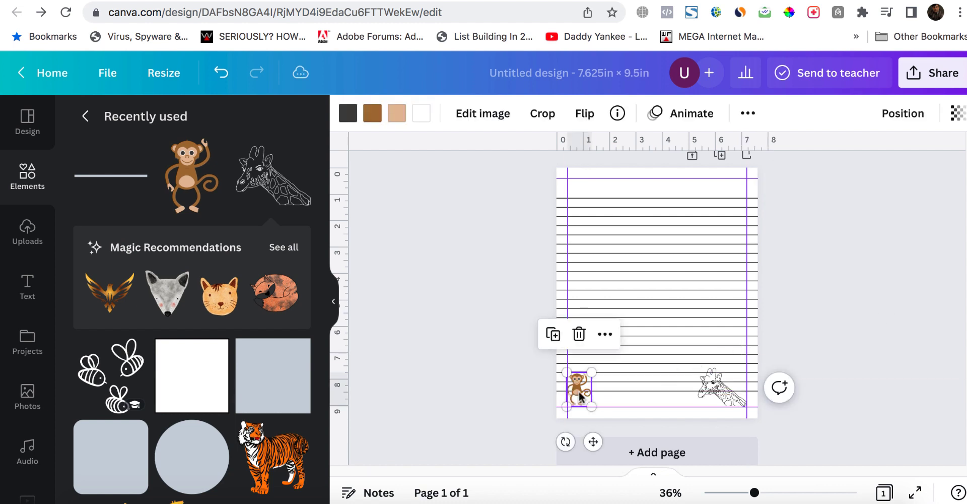
key("Right")
key("Right")
key("Right")
key("Right")
key("Right")
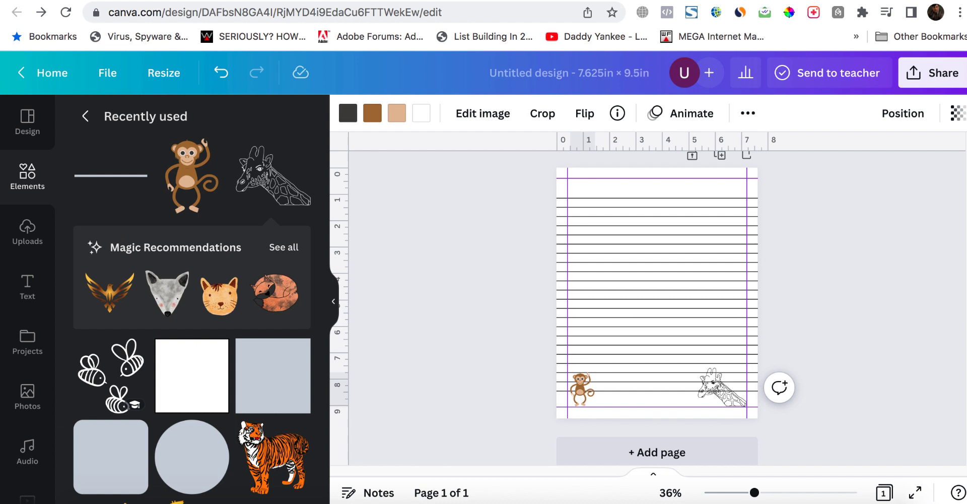
key("Left")
key("Left")
key("Left")
key("Left")
key("Left")
key("Escape")
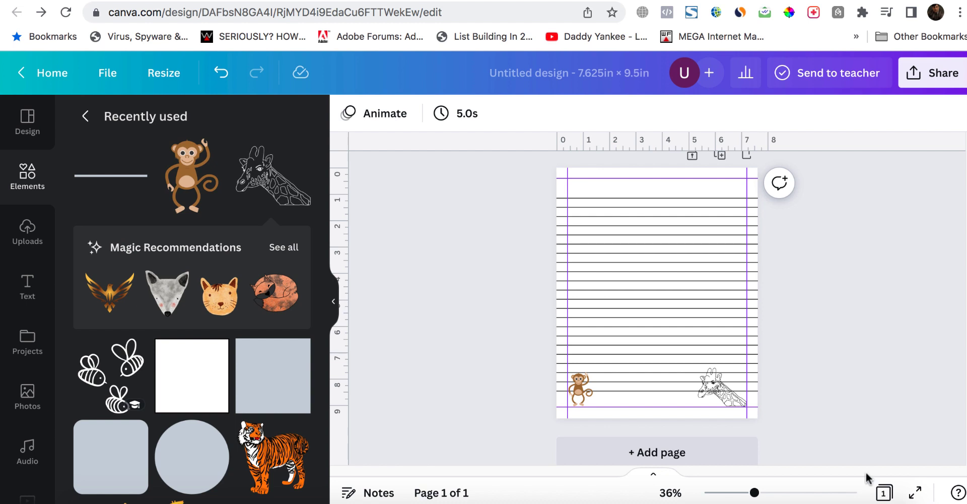
Step: Show the pages in grid view and duplicate the finished lined page until the document has 10 pages
left_click(882, 494)
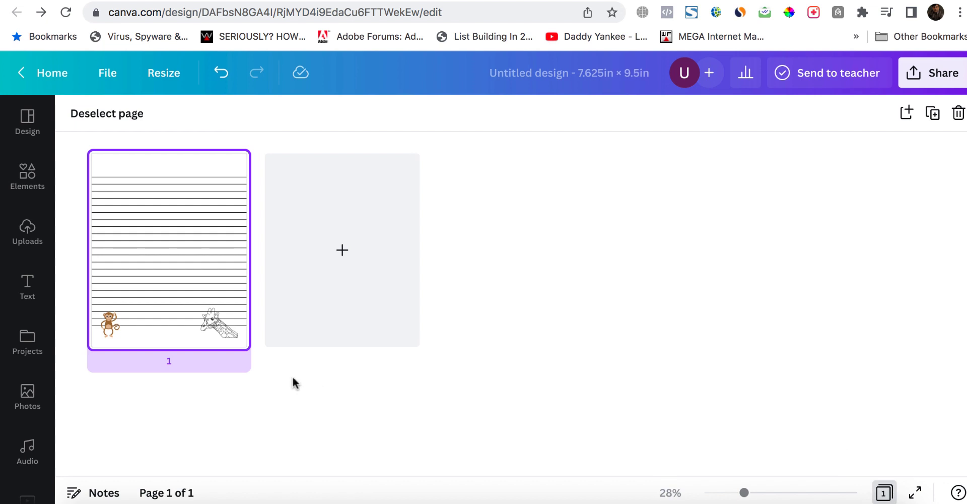
mouse_move(173, 269)
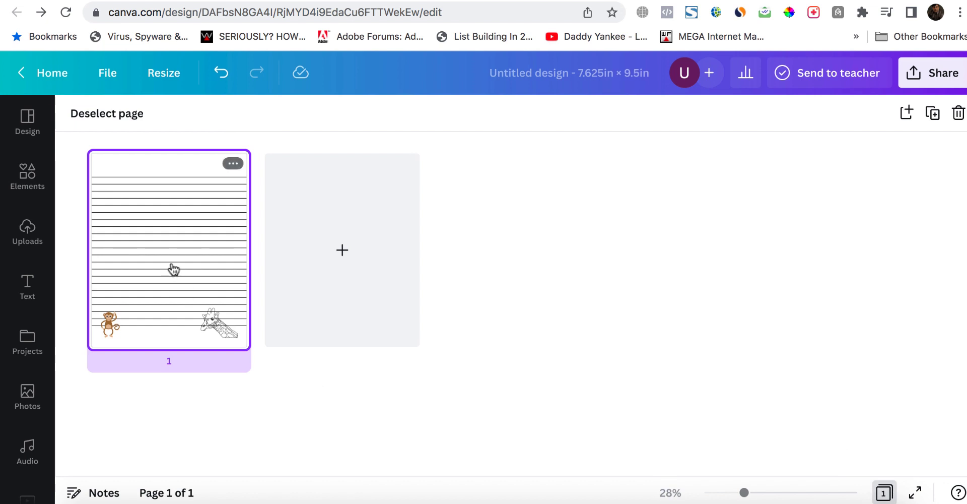
key("super+d")
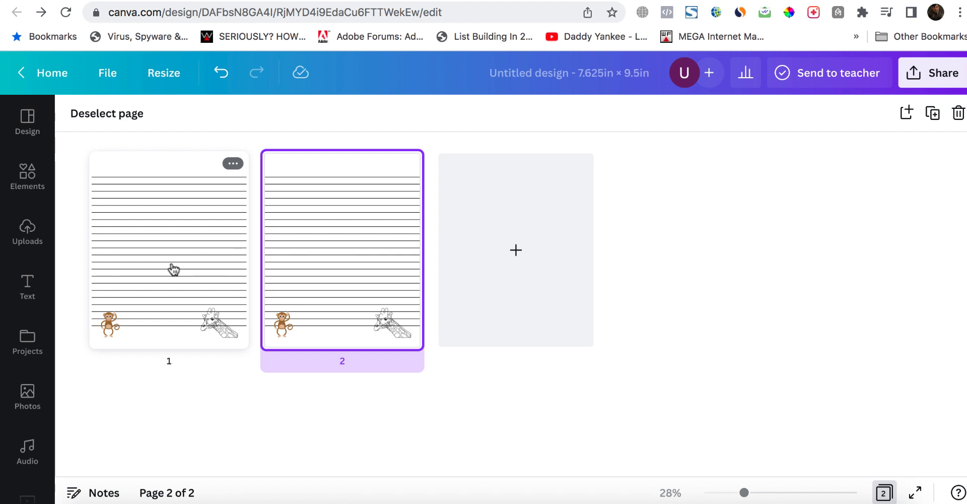
key("super+d")
key("super+d")
key("super+d")
key("super+d")
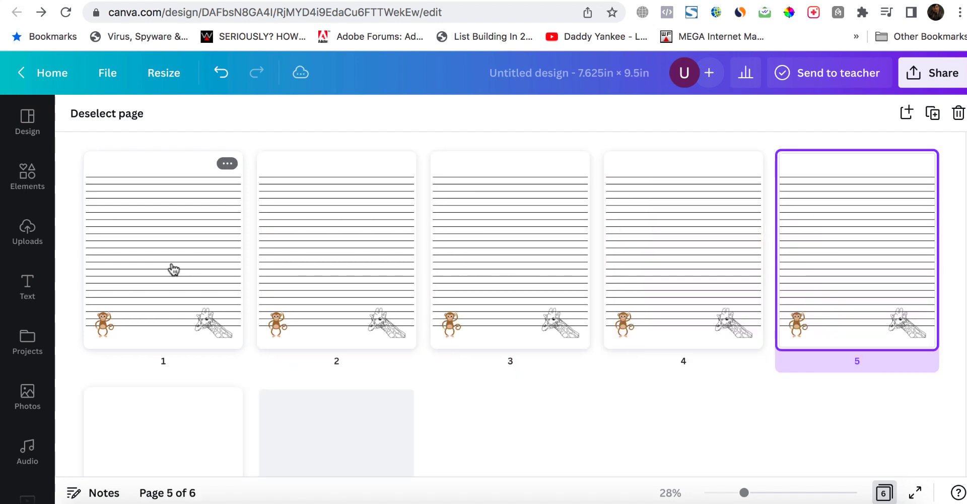
key("super+d")
key("super+d")
key("super+d")
key("super+d")
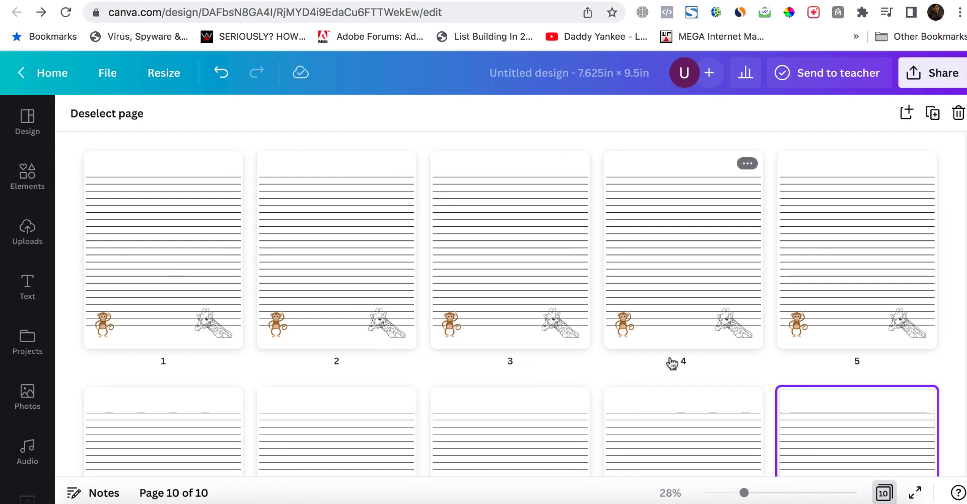
Step: Select all 10 pages and duplicate the set repeatedly until the document has 50 pages, checking through to the last page
scroll(857, 252, "down", 2)
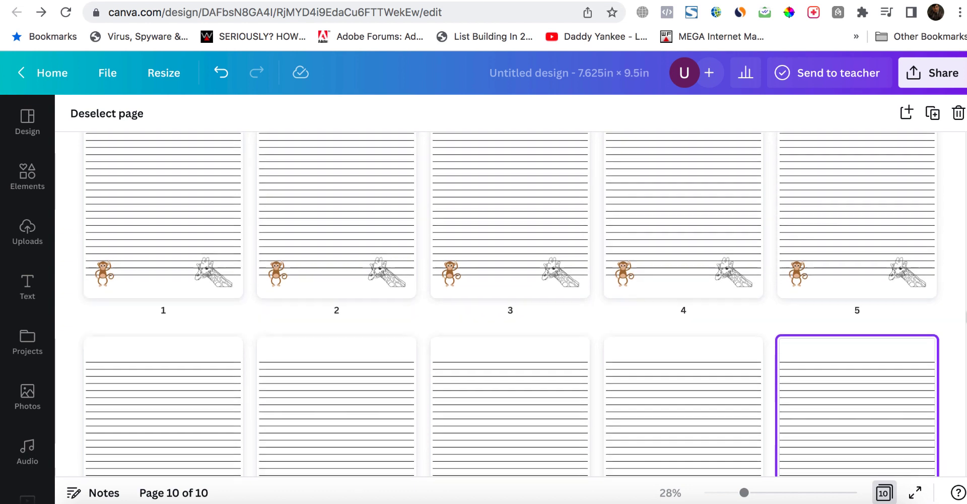
scroll(856, 303, "down", 3)
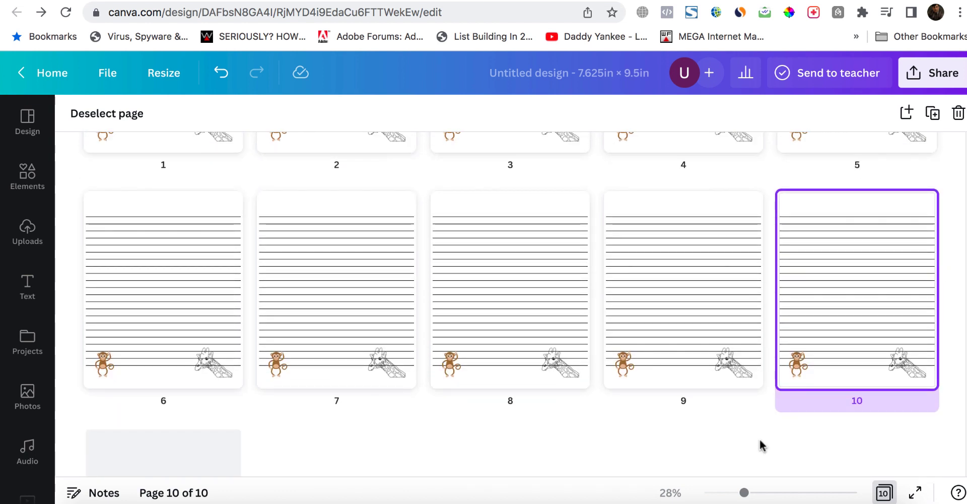
key("super+a")
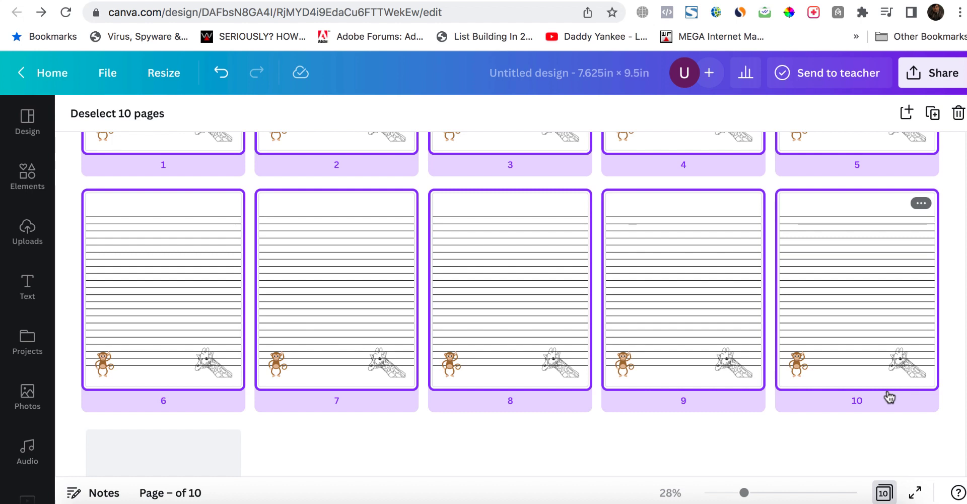
key("super+d")
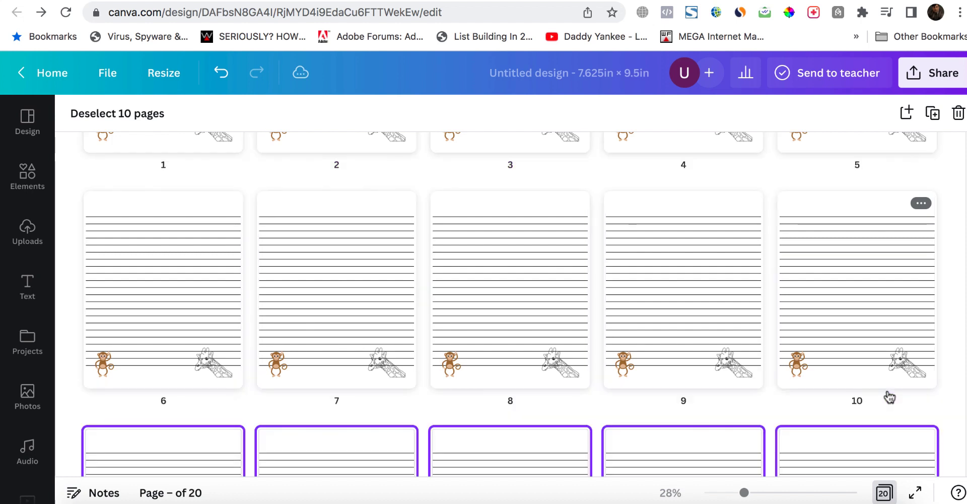
key("super+d")
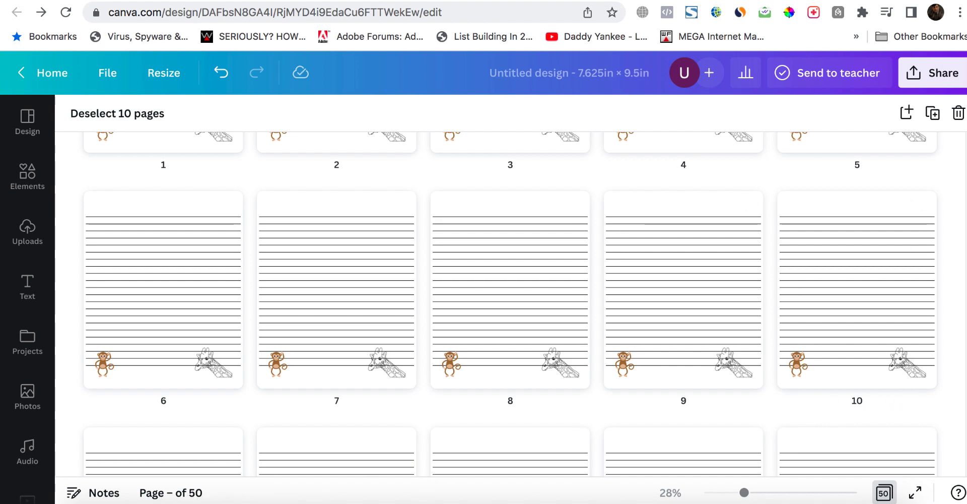
scroll(964, 208, "up", 4)
scroll(965, 208, "down", 6)
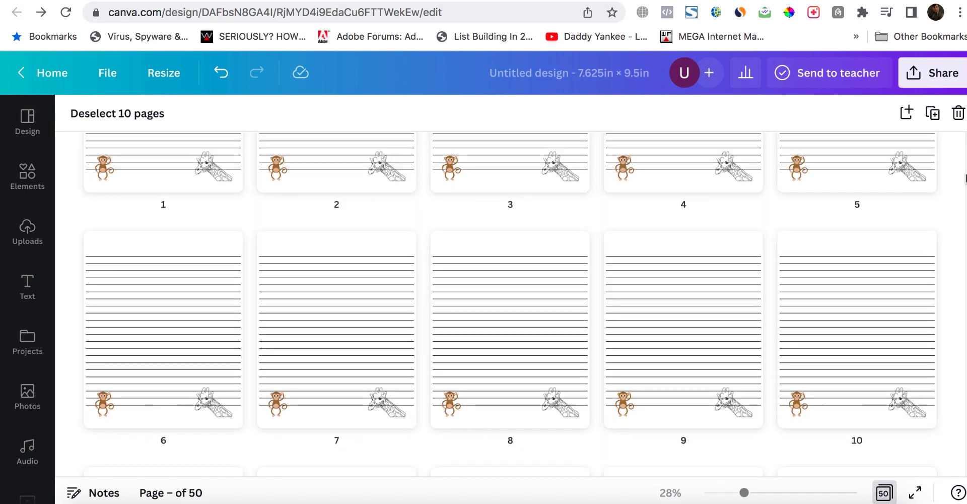
scroll(965, 208, "down", 10)
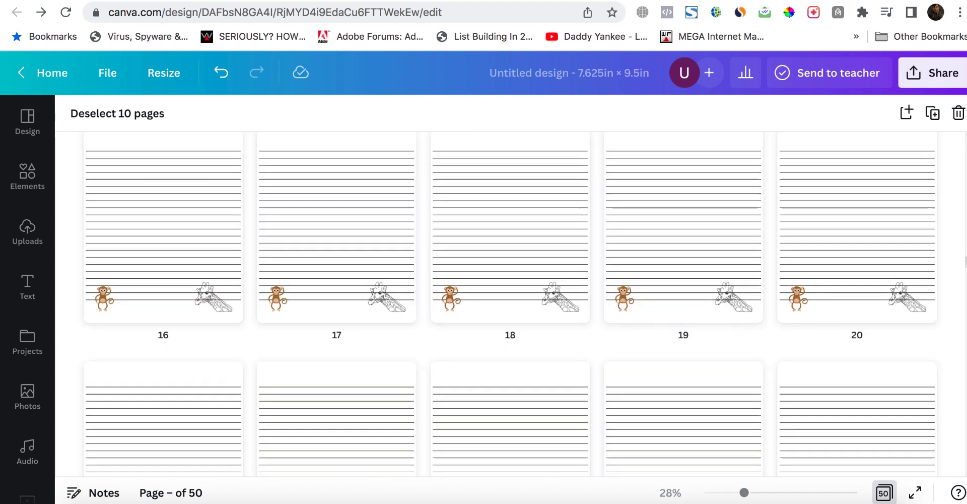
scroll(503, 303, "down", 4)
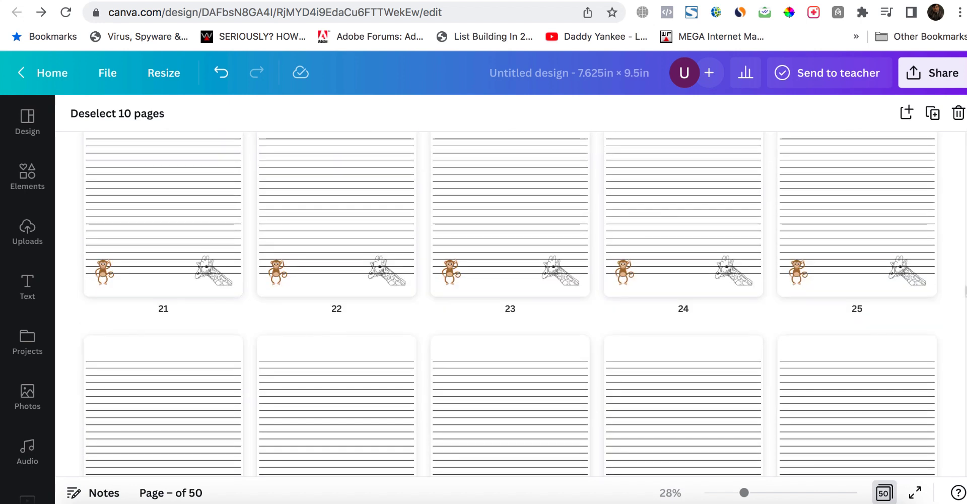
scroll(510, 302, "down", 11)
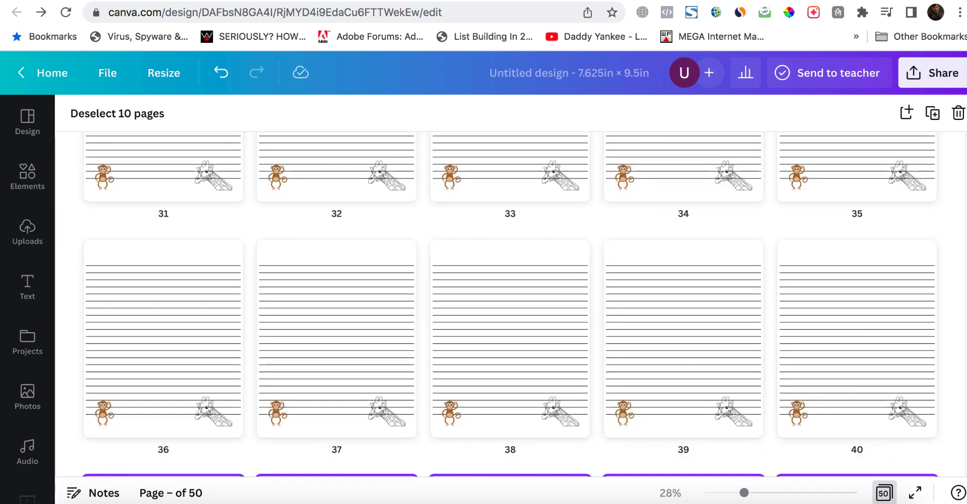
scroll(510, 302, "down", 8)
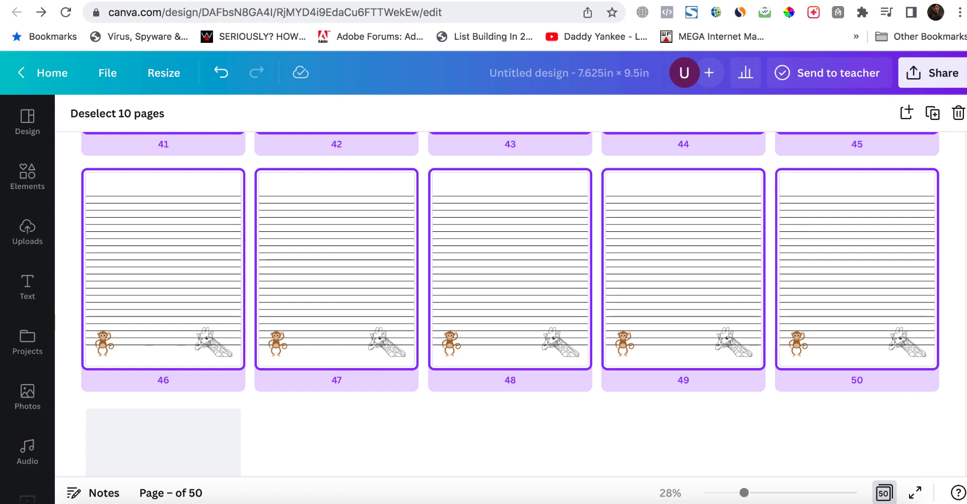
Step: Return to the first pages and name the design "My Journal NoteBook"
scroll(510, 302, "up", 3)
left_click_drag(959, 416, 946, 124)
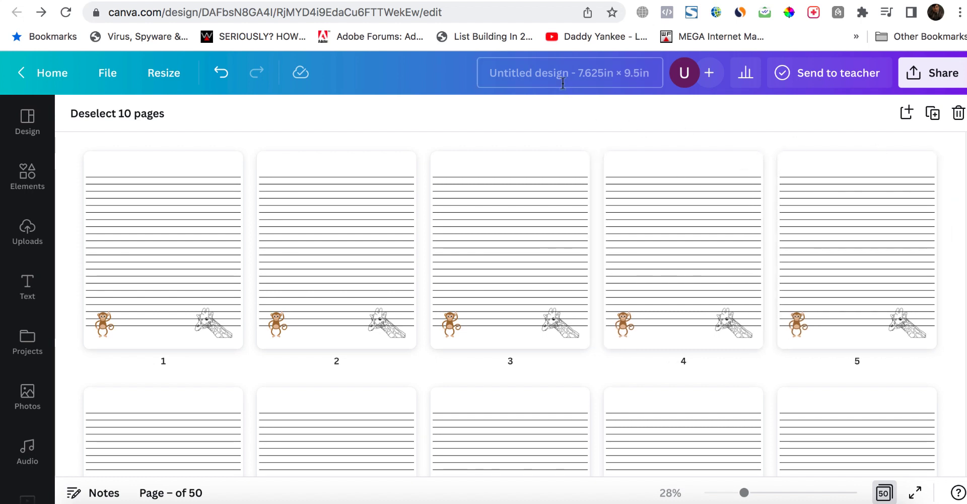
left_click(536, 70)
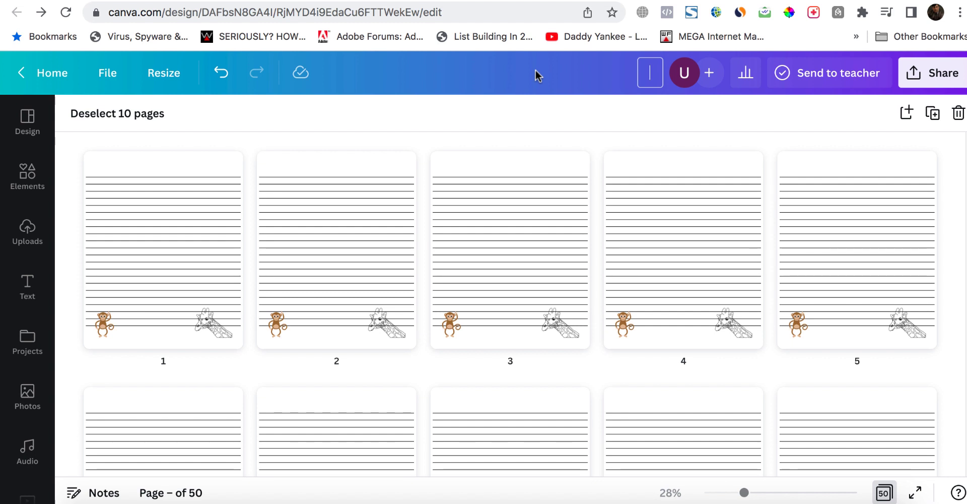
type("My Journal NoteBook")
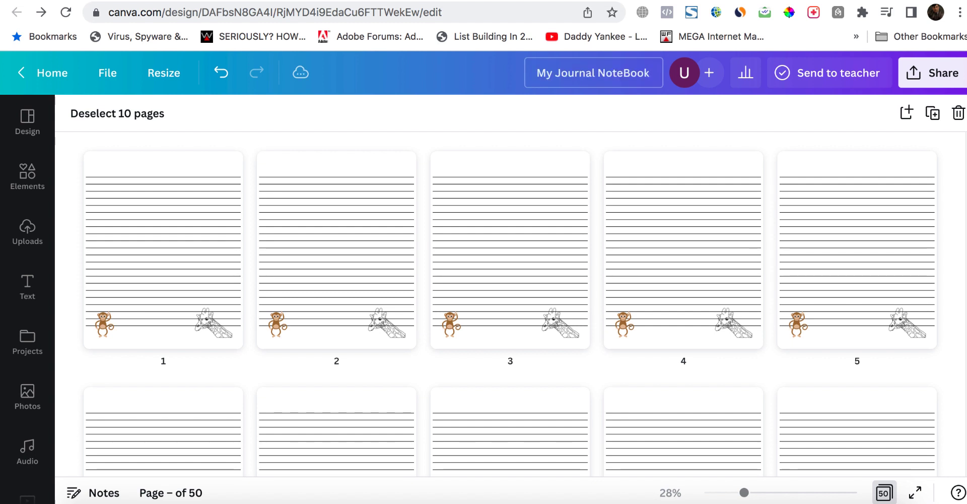
left_click(691, 132)
Step: Download all 50 pages as a PDF Print file and save it to the Desktop as My Journal NoteBook
left_click(938, 75)
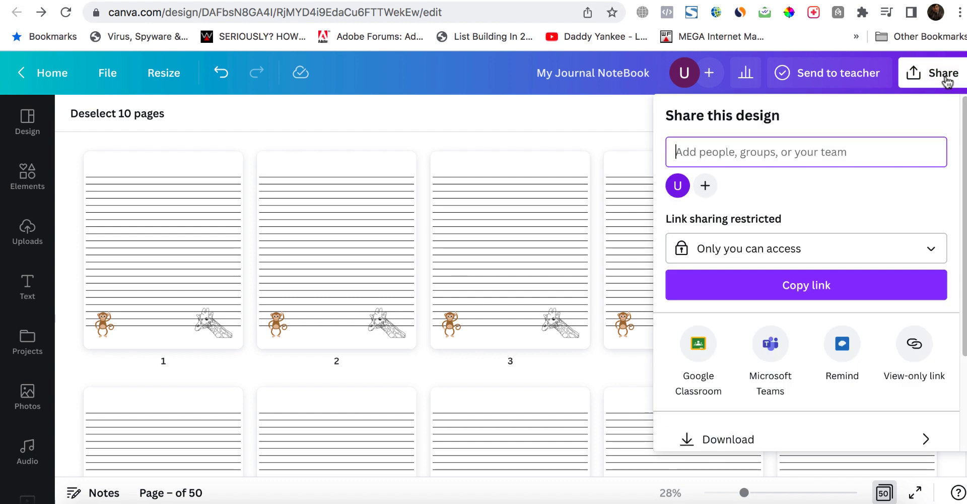
left_click(716, 439)
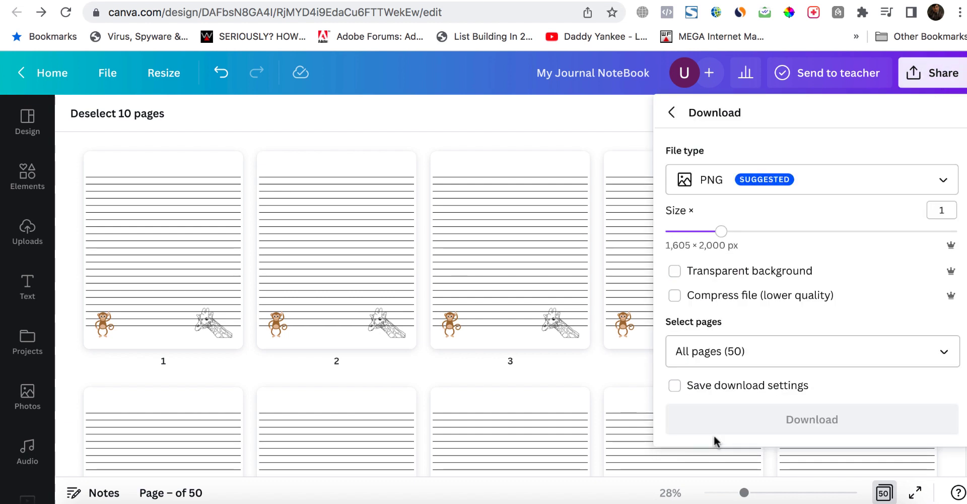
left_click(870, 187)
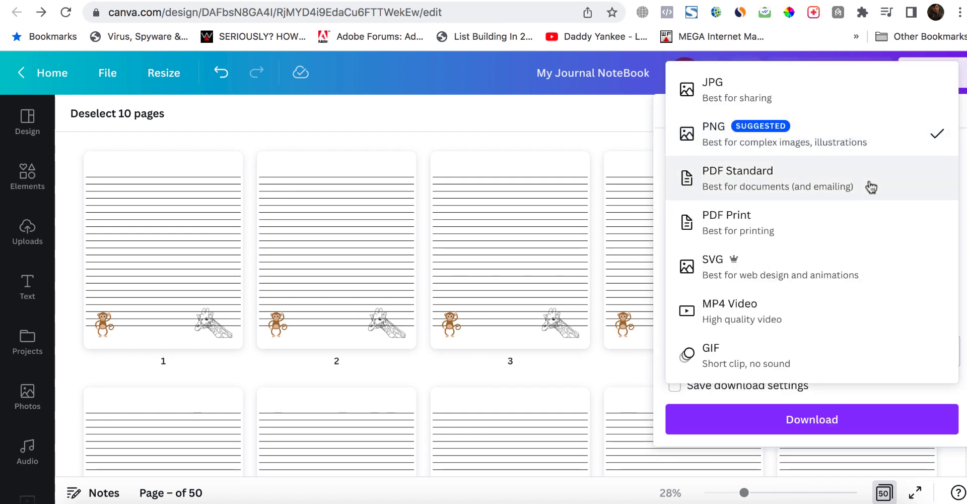
left_click(727, 227)
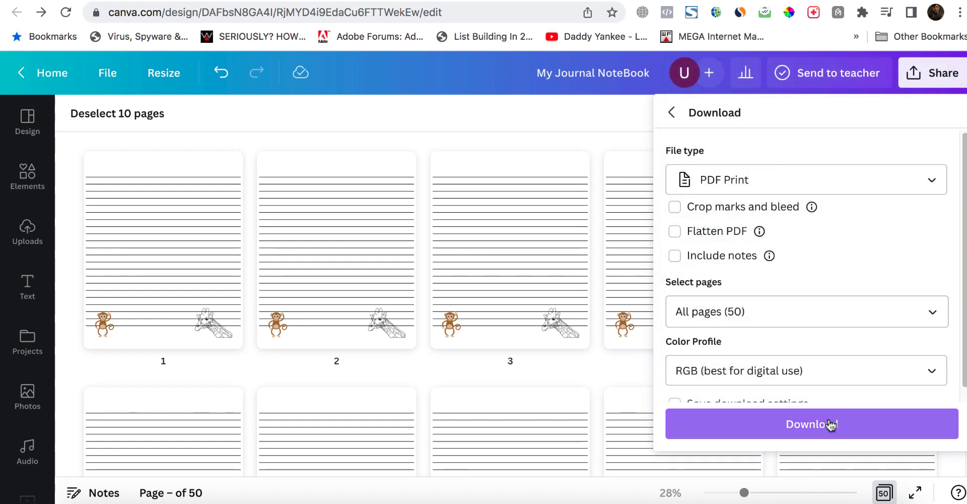
left_click(815, 426)
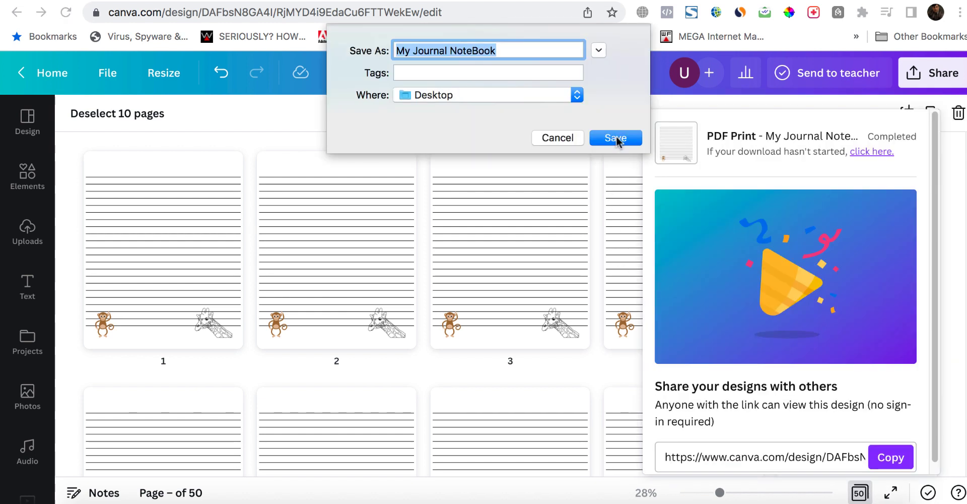
left_click(615, 137)
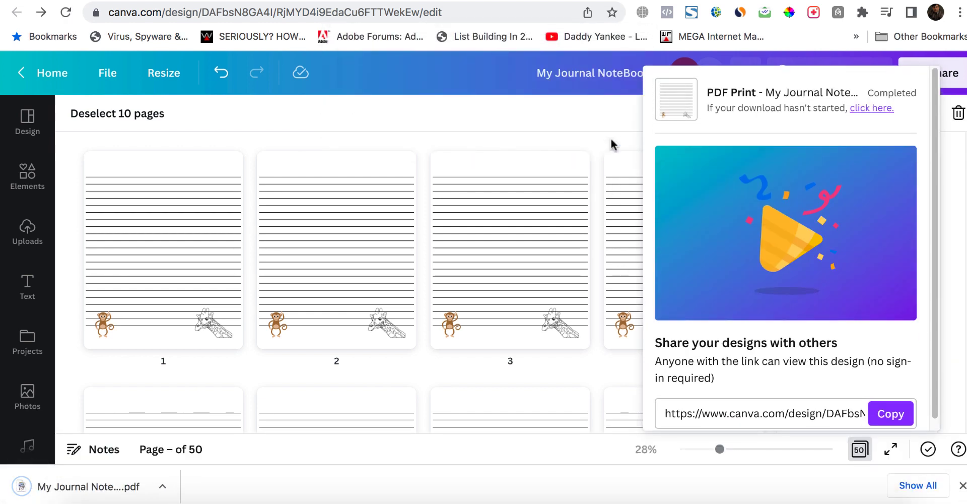
Step: Open the downloaded PDF at 33% zoom and check its lined pages and animal graphics through the document
left_click(74, 495)
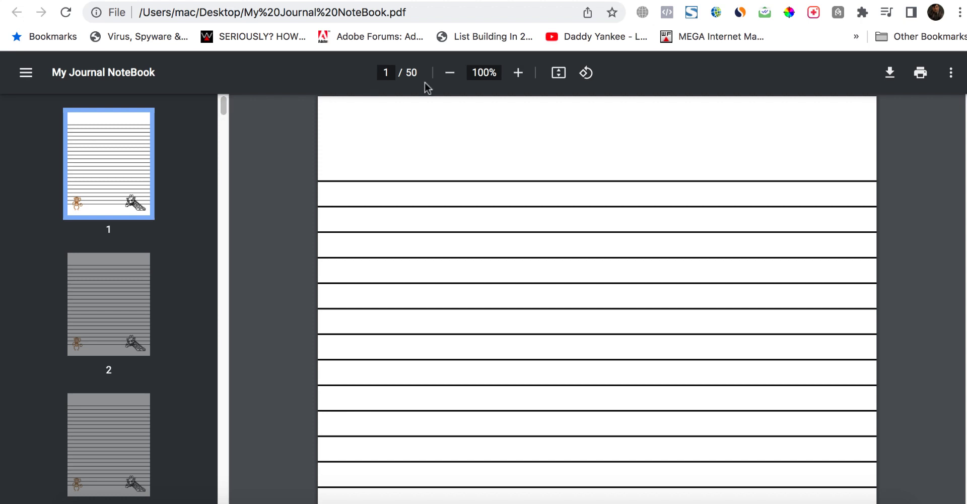
left_click(446, 76)
left_click(445, 76)
left_click(445, 77)
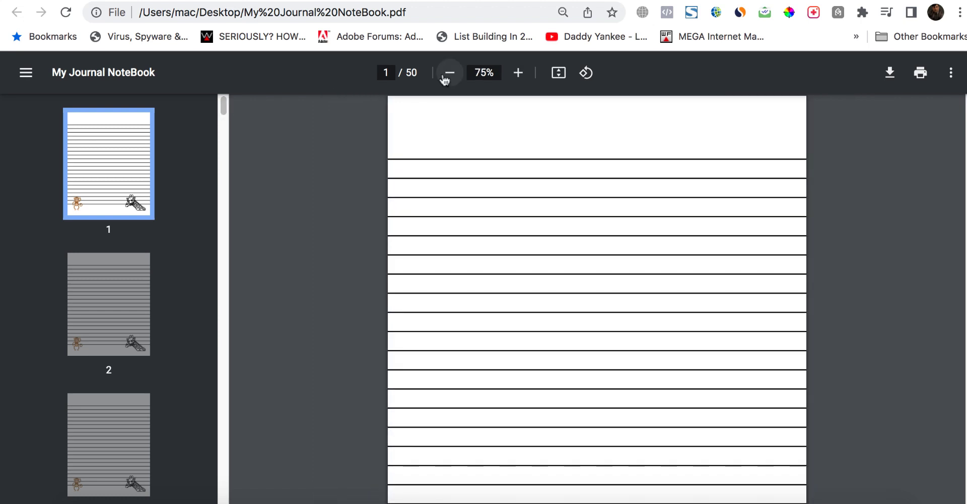
left_click(445, 76)
left_click(445, 76)
left_click(445, 76)
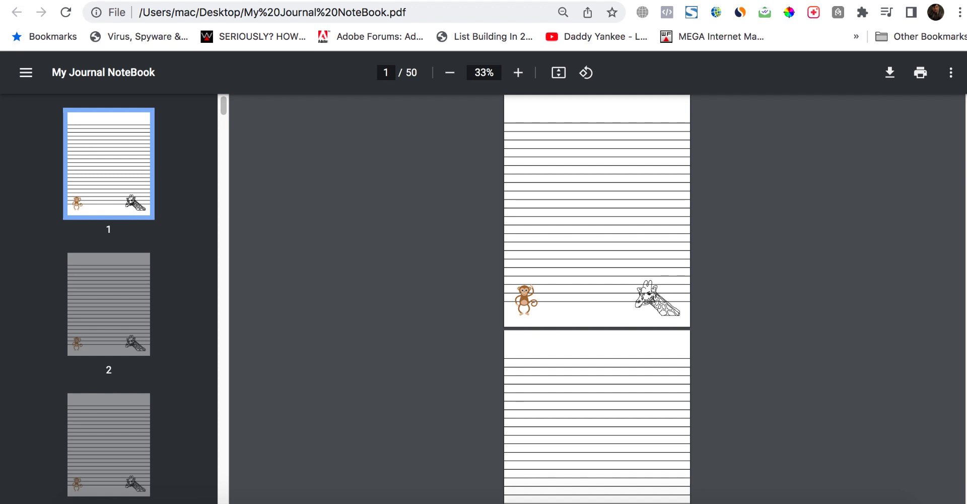
scroll(597, 298, "down", 20)
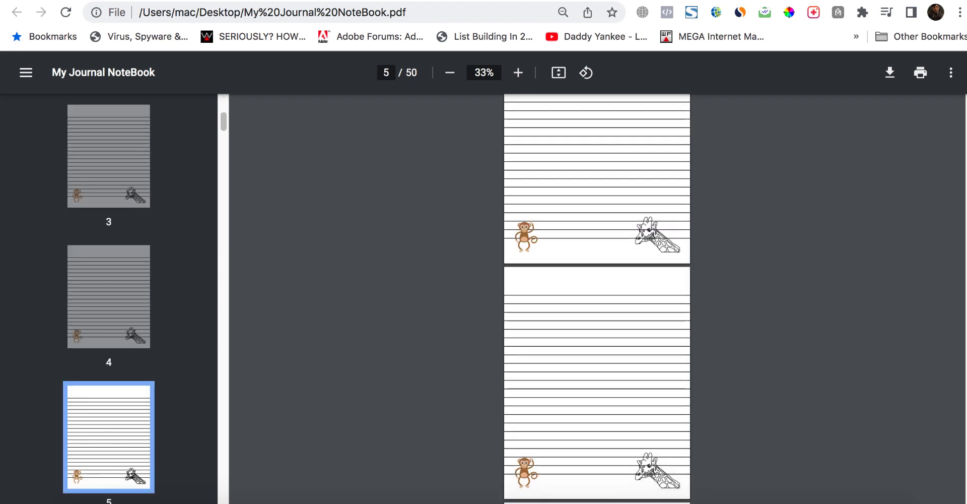
scroll(572, 215, "down", 3)
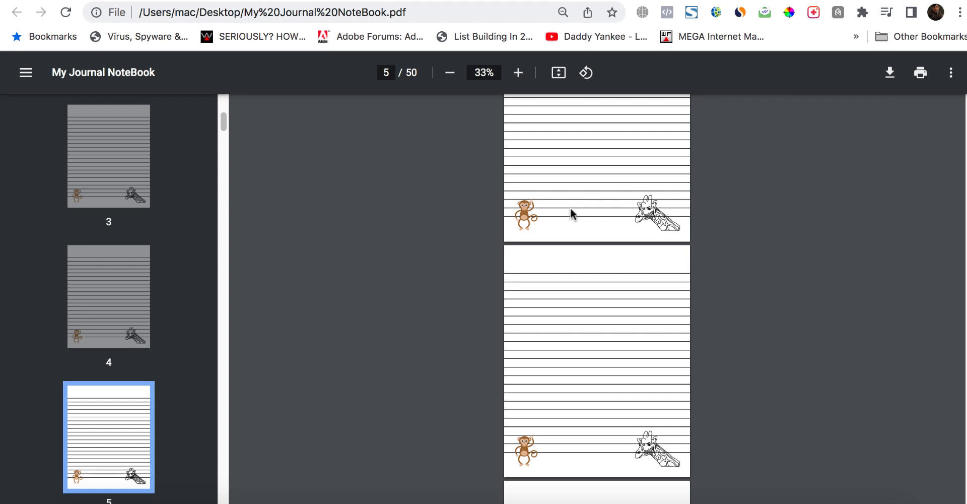
scroll(597, 299, "down", 20)
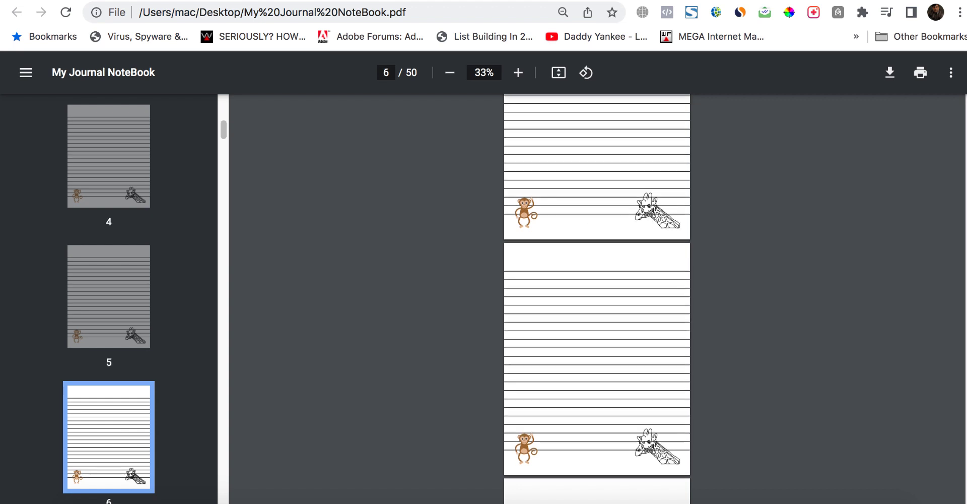
scroll(597, 299, "down", 20)
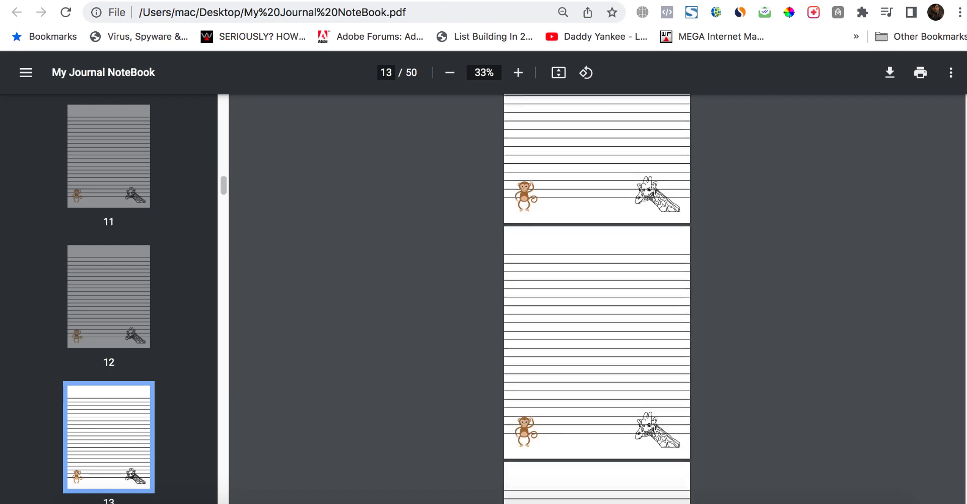
scroll(597, 299, "down", 20)
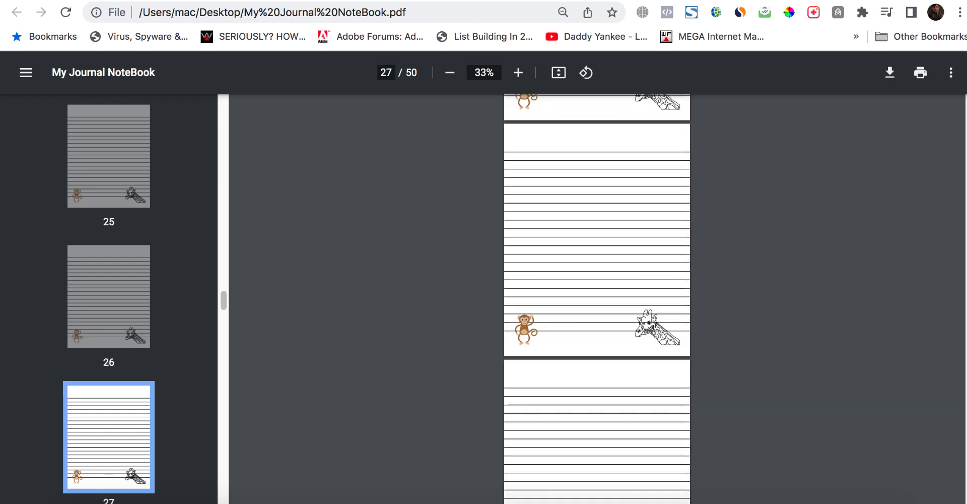
scroll(597, 299, "down", 10)
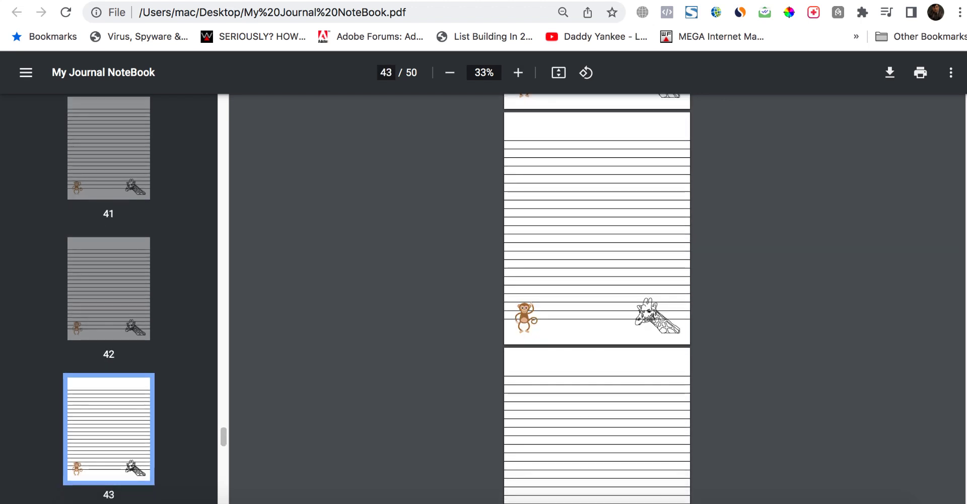
scroll(946, 181, "up", 20)
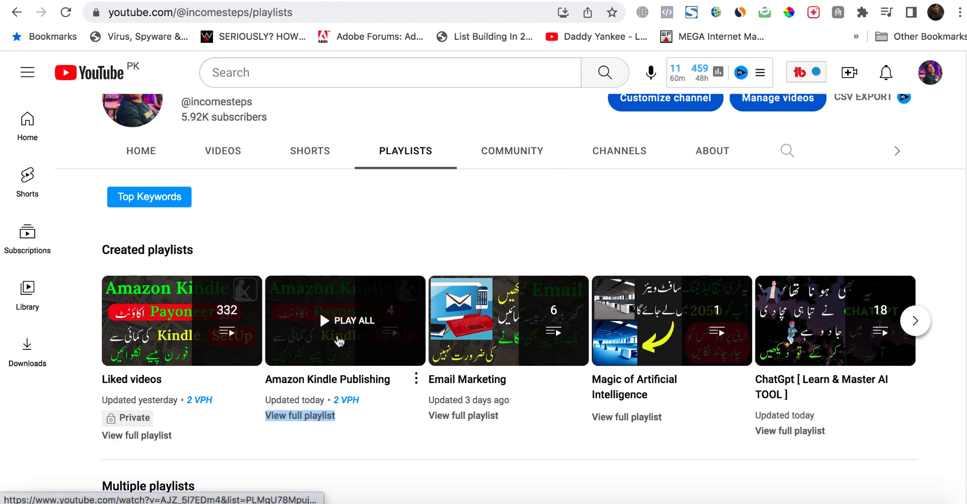
Step: View the full Amazon Kindle Publishing playlist on the YouTube channel's playlists page
left_click(323, 434)
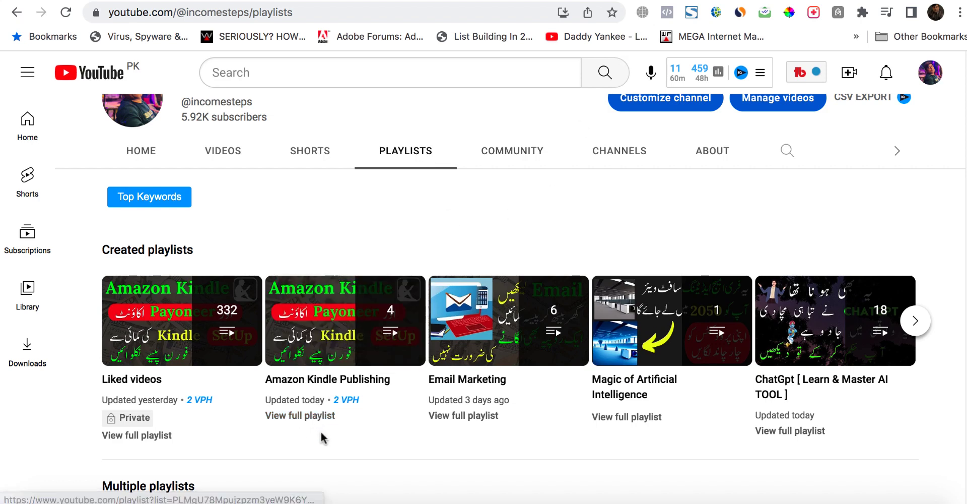
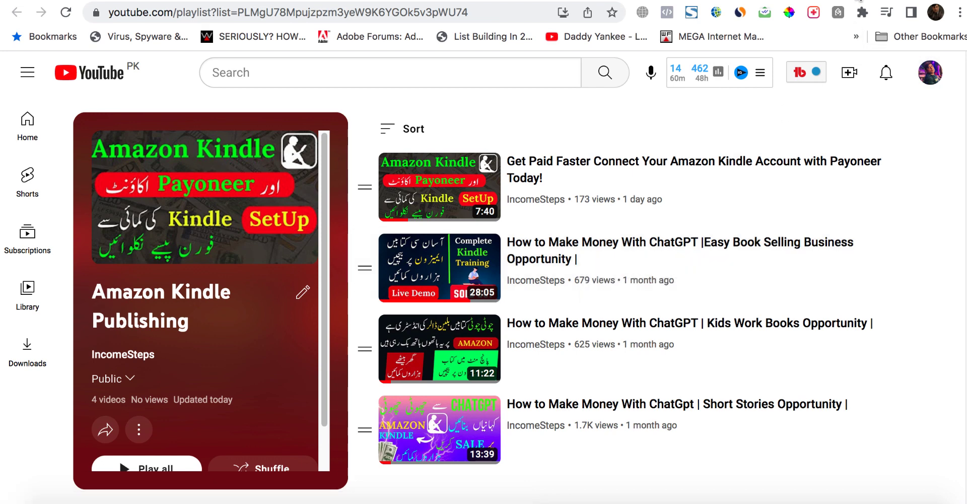
Step: Switch to the Kindle Direct Publishing bookshelf and start creating a new paperback title
left_click(824, 4)
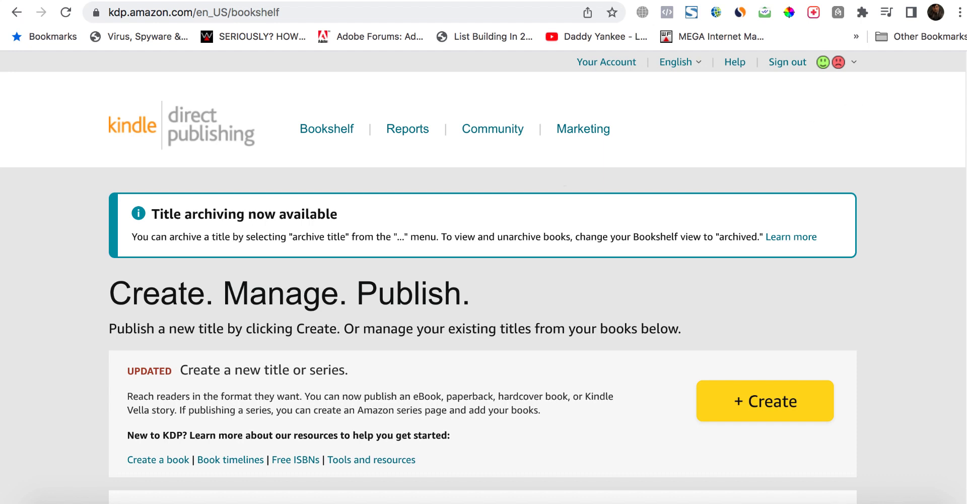
scroll(484, 277, "down", 3)
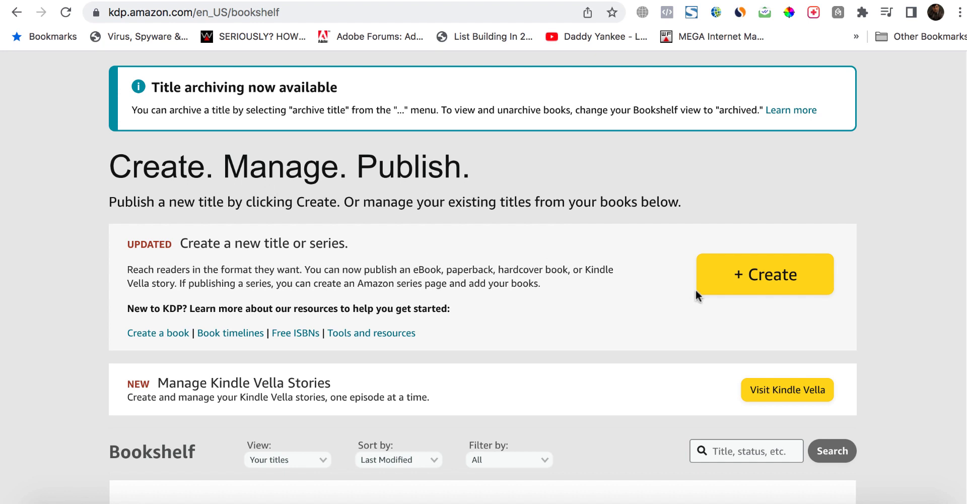
left_click(762, 285)
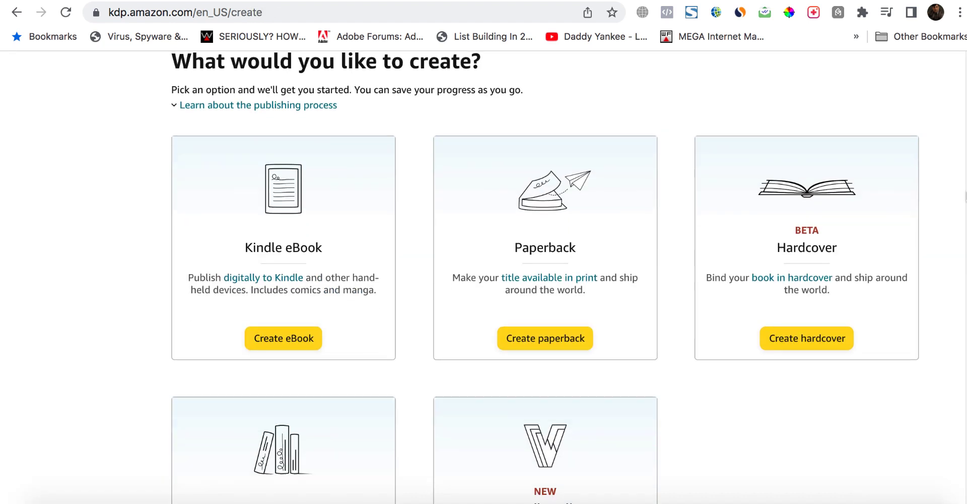
left_click(543, 339)
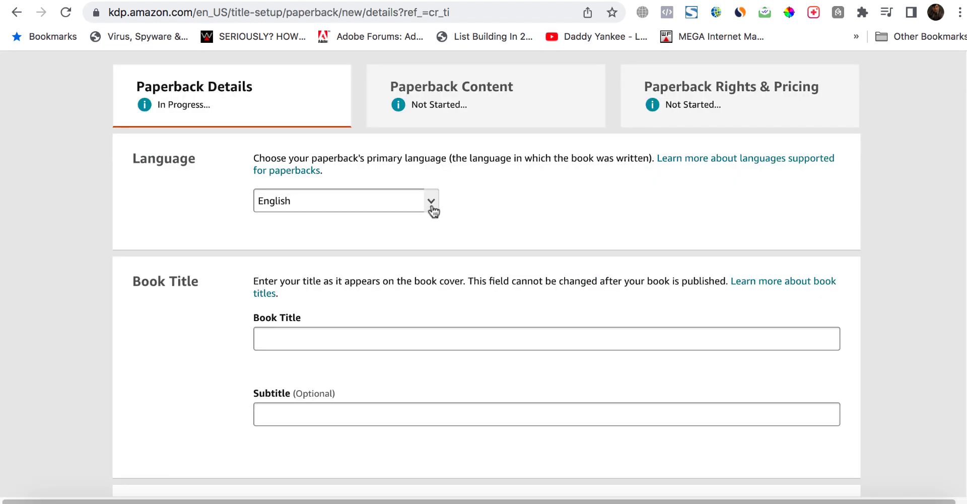
Step: Choose English as the paperback's primary language
left_click(431, 207)
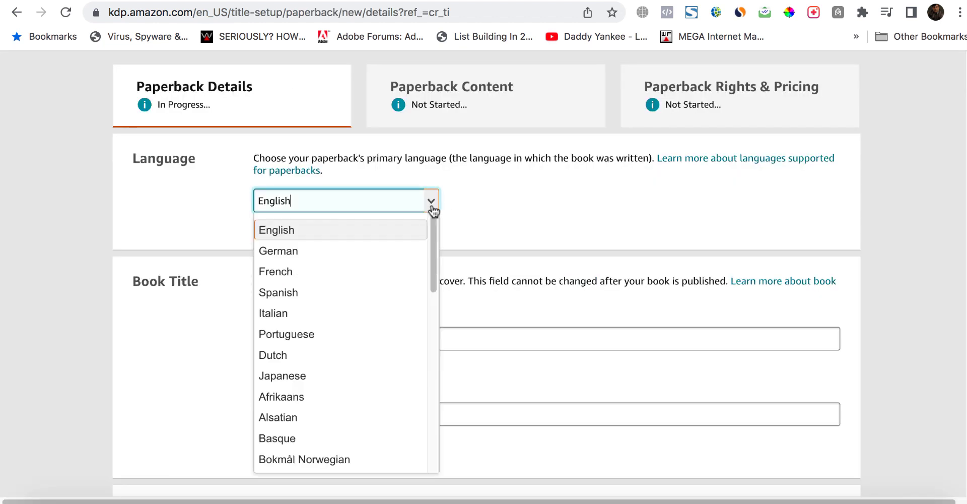
left_click(299, 223)
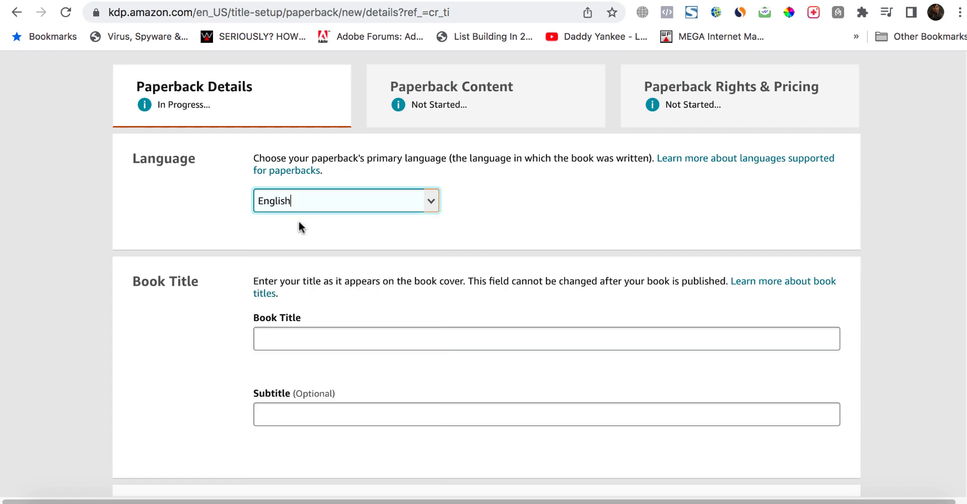
left_click(527, 196)
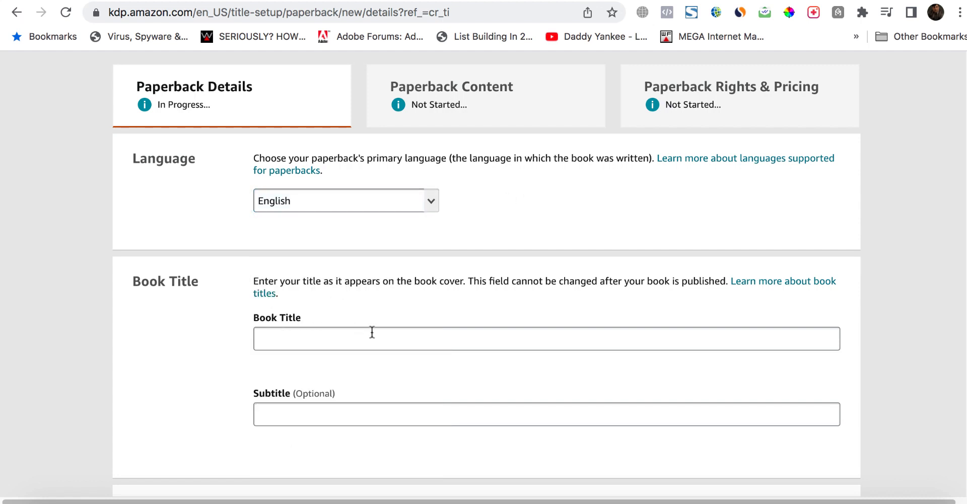
Step: Enter the book title "Cute Journal Notebook" and the subtitle "Cute Journal Notebook for kids | 50 pegs, “7.5 X 9.25”"
left_click(583, 337)
type("Cute Journal Notebook")
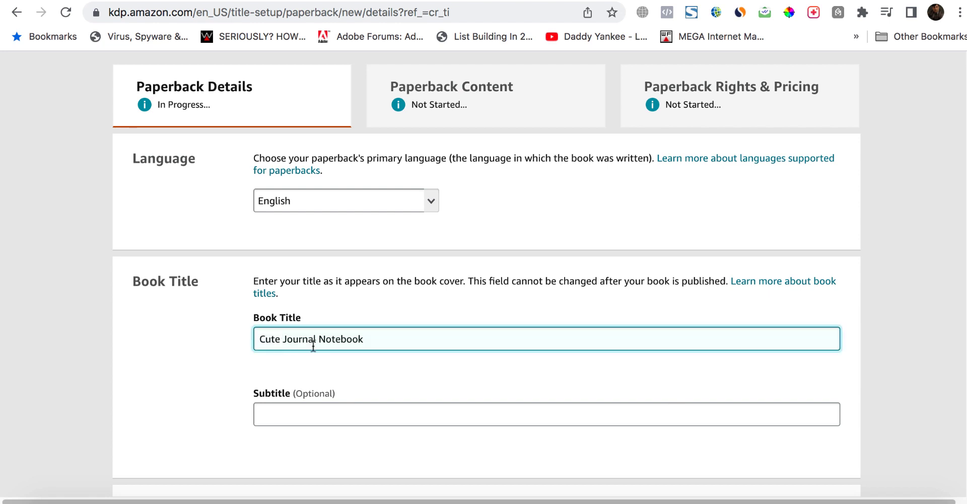
left_click(286, 342)
left_click(331, 409)
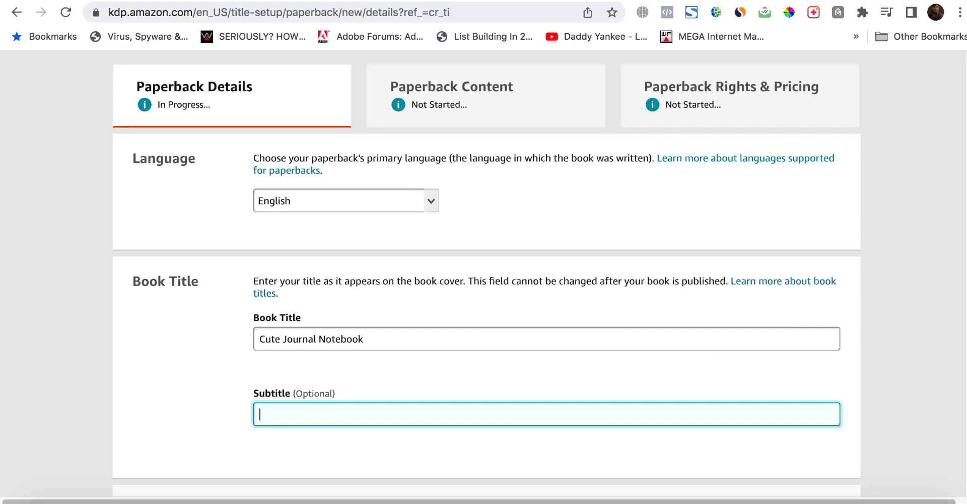
scroll(768, 445, "down", 3)
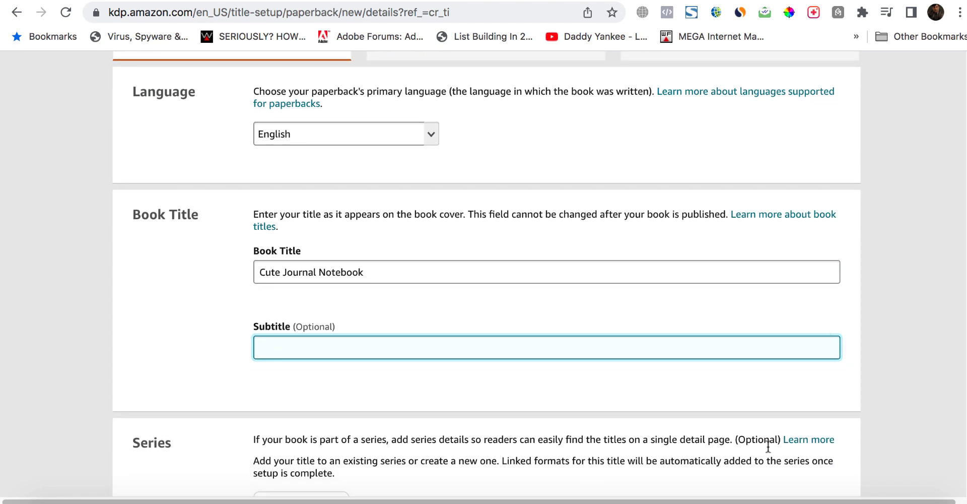
type("Cute Journal Notebook for kids | 50 pegs, \"7.5 X 9.25\"")
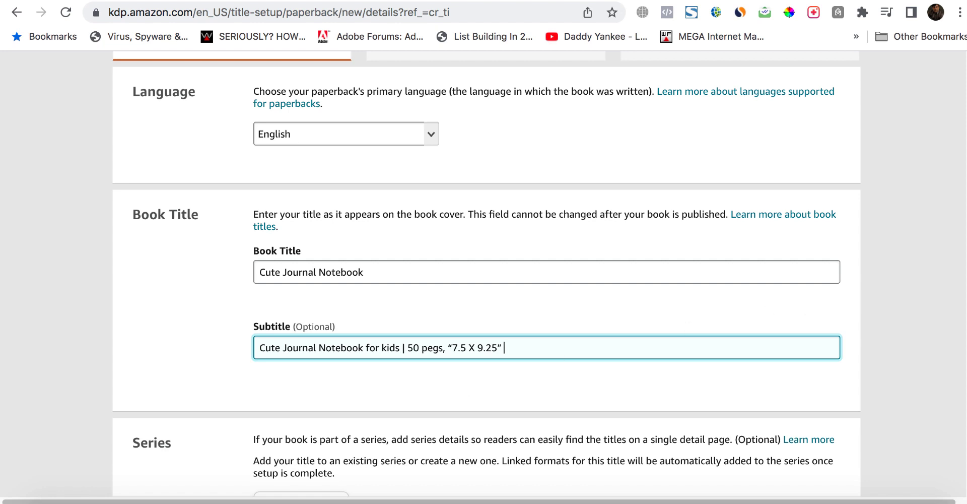
scroll(486, 273, "down", 4)
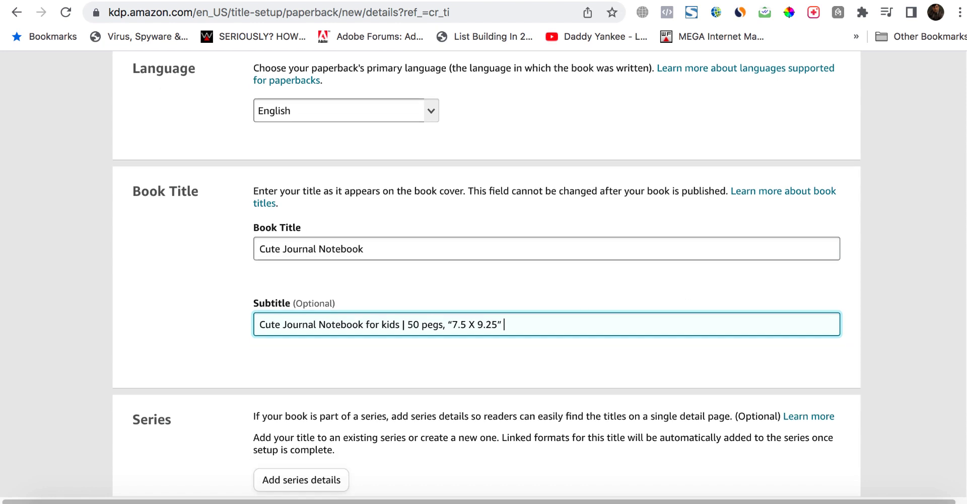
scroll(486, 273, "down", 1)
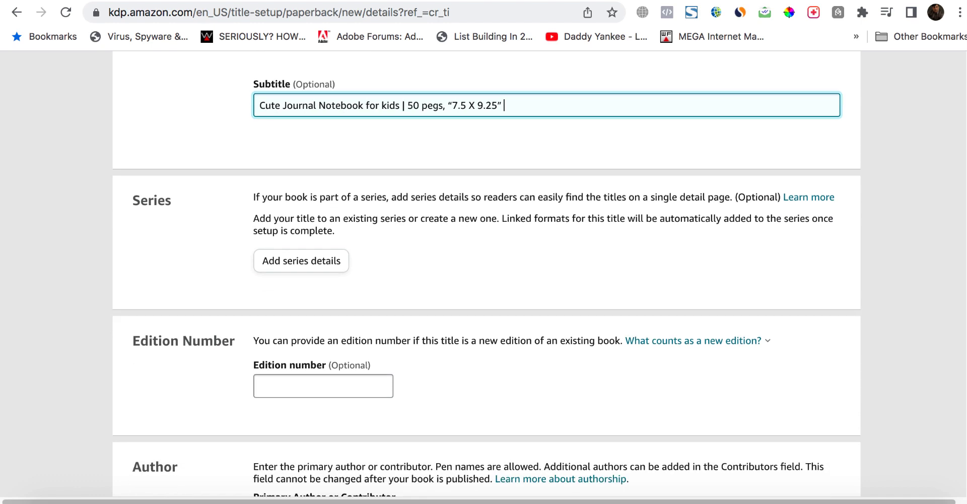
scroll(487, 274, "down", 1)
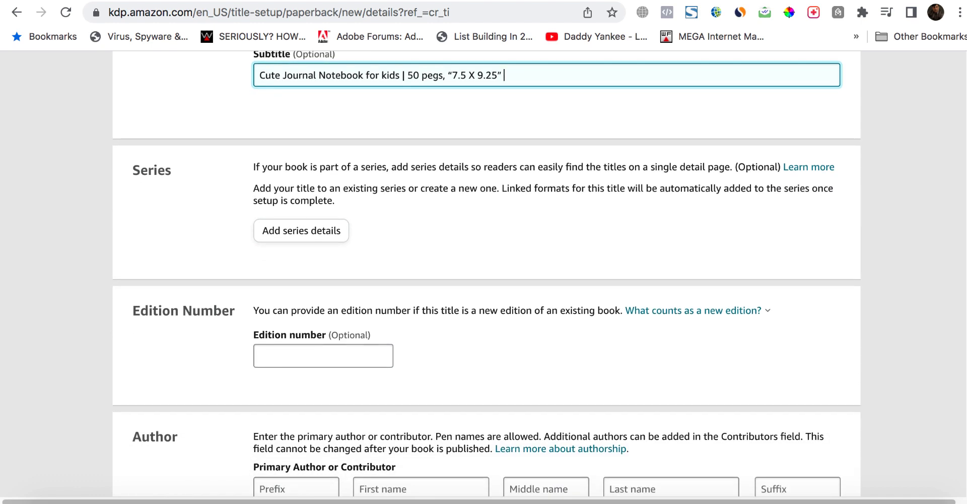
Step: Enter the primary author's pen name as Lovely (first name), Cute (middle name) and Journals (last name)
scroll(487, 273, "down", 3)
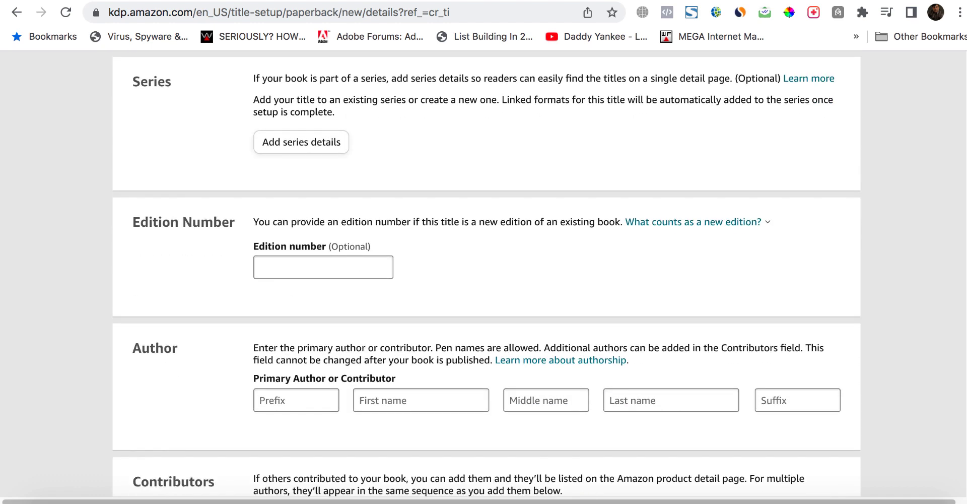
scroll(487, 274, "down", 5)
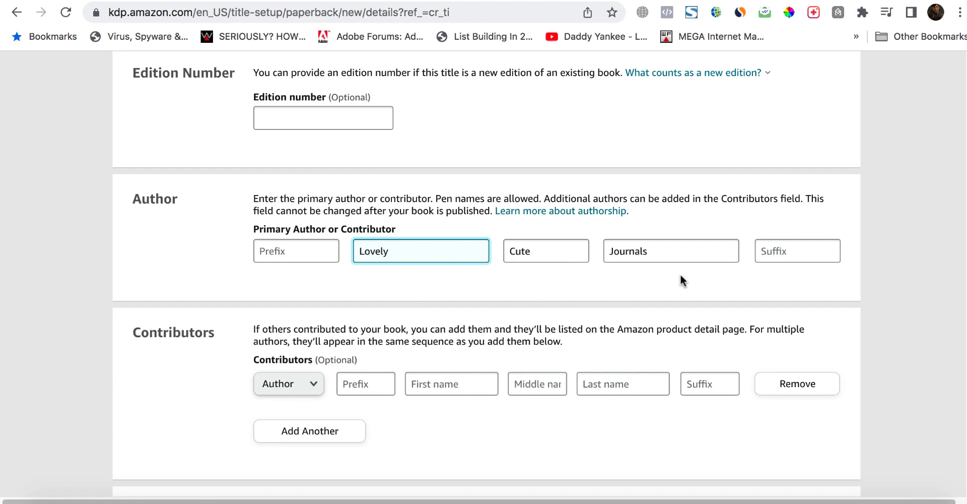
left_click(895, 272)
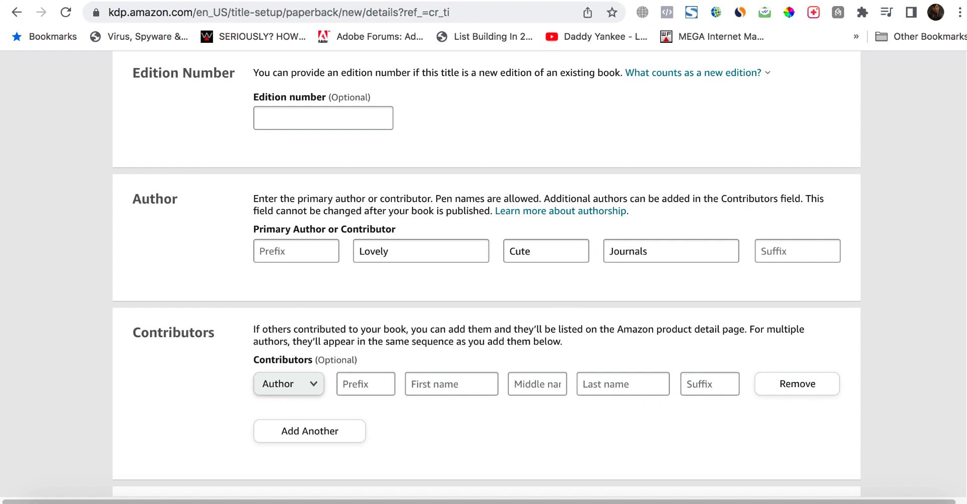
Step: Open the description with the bold sentence "This adorable animal-themed notebook is the ideal choice for school, guaranteed to bring a smile to your child's face."
scroll(487, 272, "down", 3)
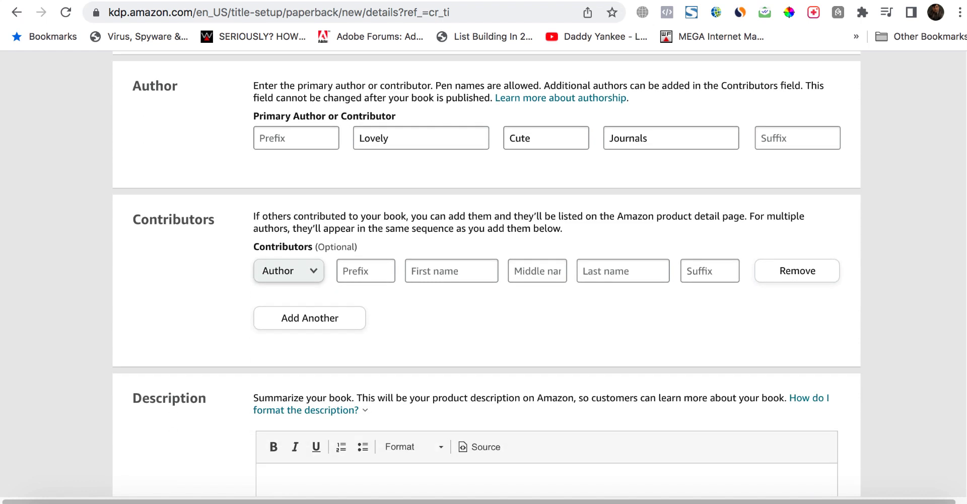
scroll(487, 272, "down", 5)
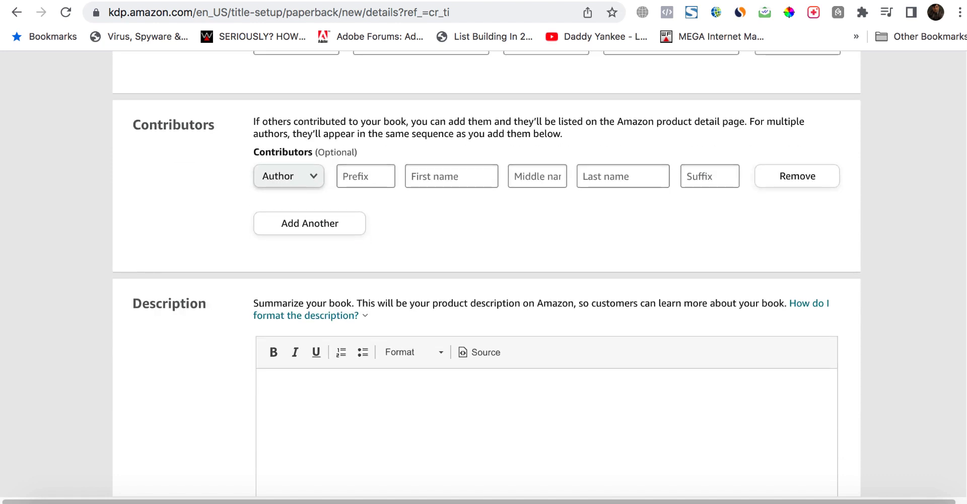
scroll(559, 280, "down", 2)
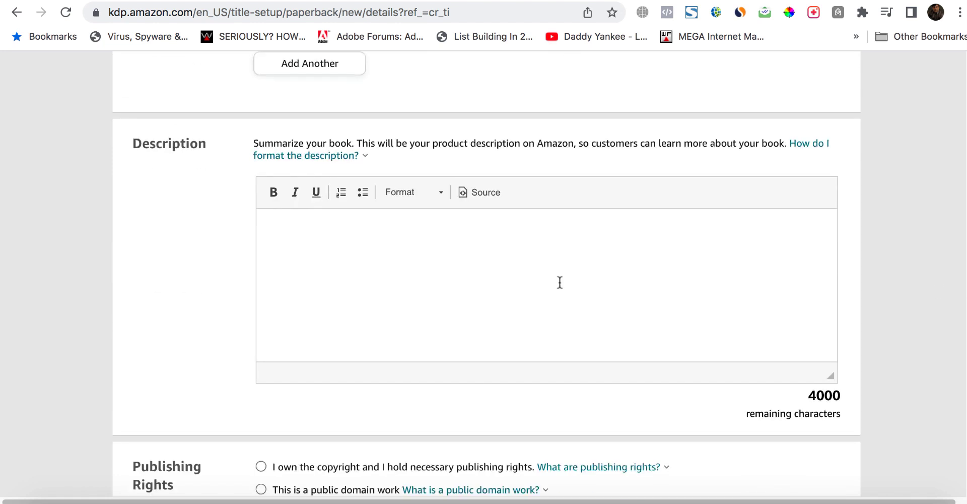
left_click(471, 262)
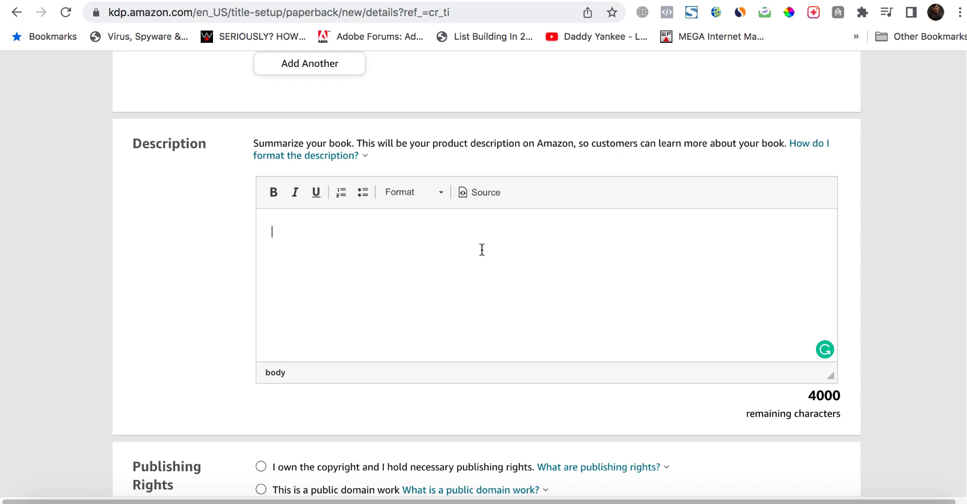
type("This adorable animal-themed notebook is the ideal choice for school, guaranteed to bring a smile to your child's face.")
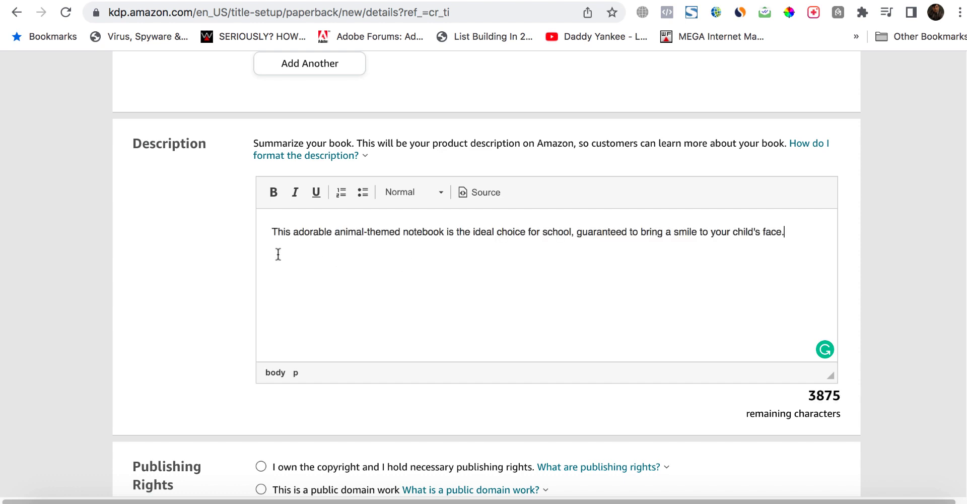
left_click_drag(272, 231, 787, 233)
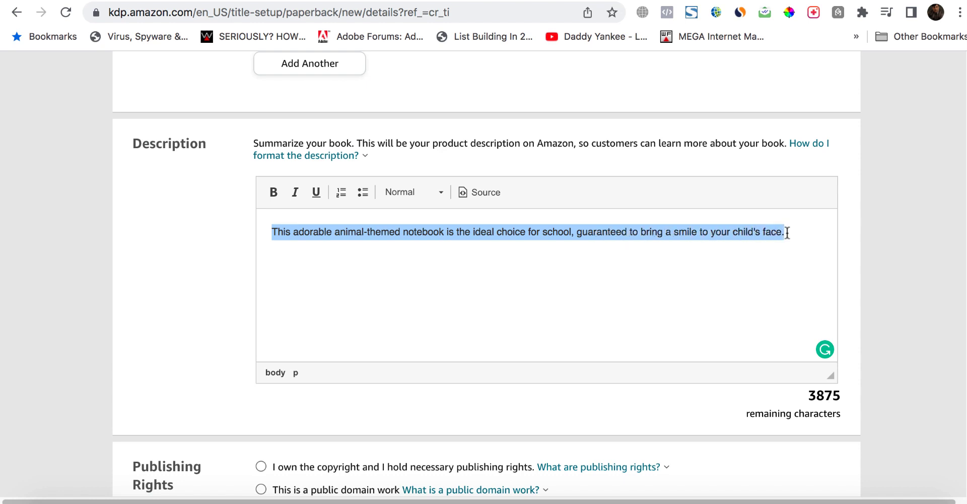
left_click(273, 192)
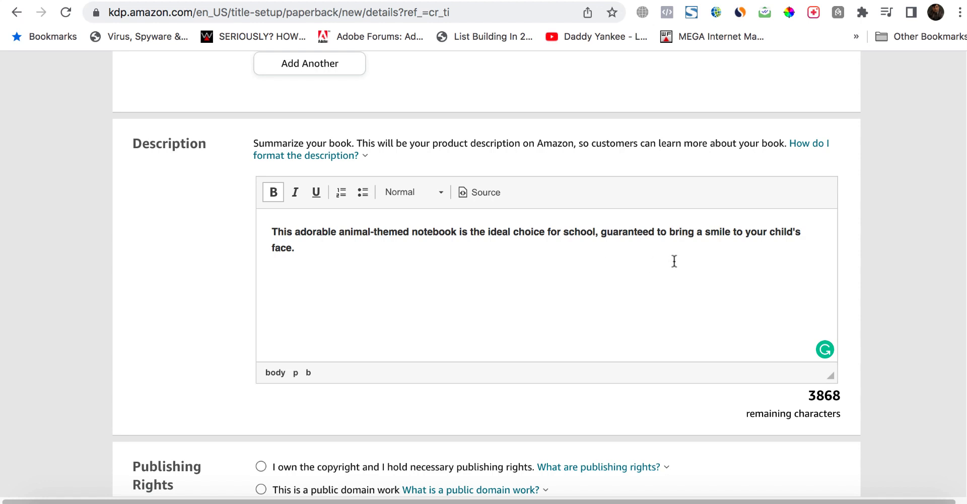
Step: Add a second description paragraph beginning "This notebook is perfect for your child's school adventures!" covering the 50 pages, 7.5 X 9.25 inch size and durable covers
left_click(323, 248)
key("Return")
key("Return")
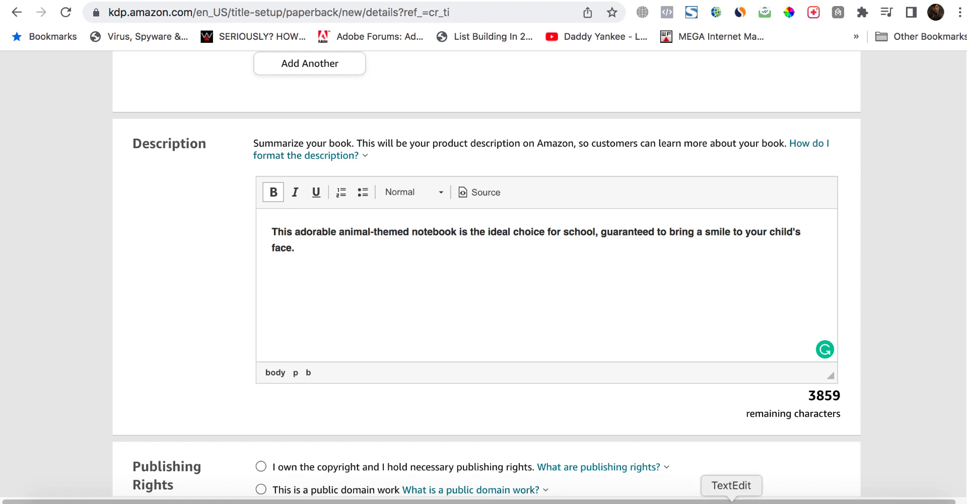
type("This notebook is perfect for your child's school adventures! With 50 pages to fill, your little one will have plenty of room to jot down their thoughts, doodles, and ideas. At 7.5 X 9.25 inches, it's just the right size for tiny hands to carry around. And with durable covers that can withstand even the most rambunctious playtime, you can be sure that this notebook will be your child's constant companion. Get ready to watch your child's imagination run wild with this fun and functional notebook!")
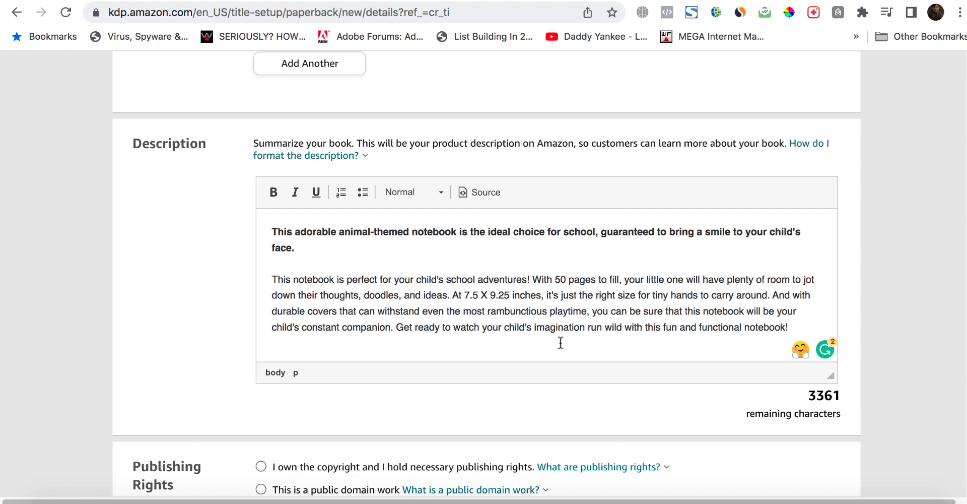
key("Return")
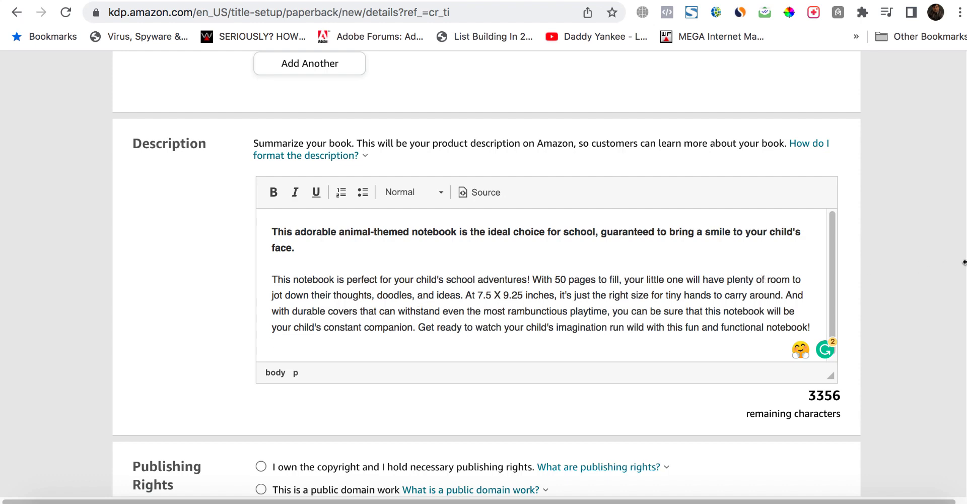
Step: Declare under publishing rights that you own the copyright and hold the necessary publishing rights
scroll(299, 278, "down", 5)
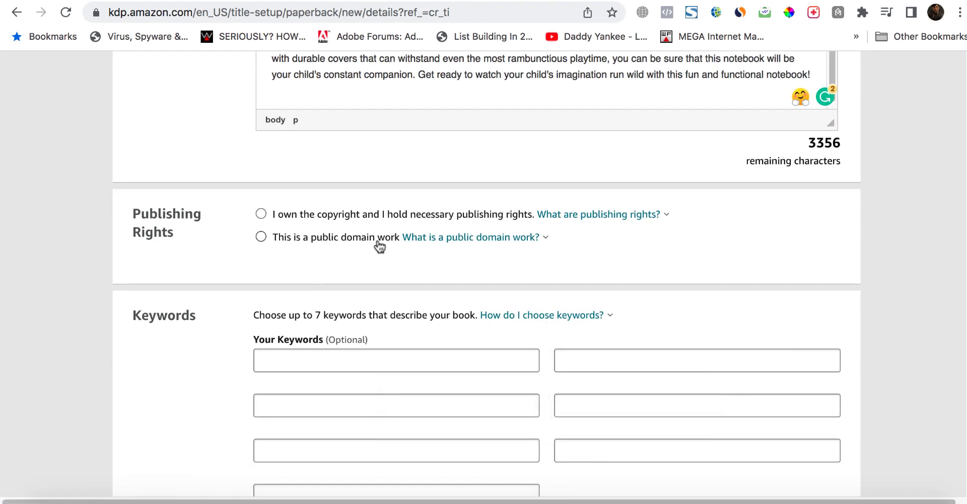
left_click(261, 216)
scroll(486, 272, "down", 2)
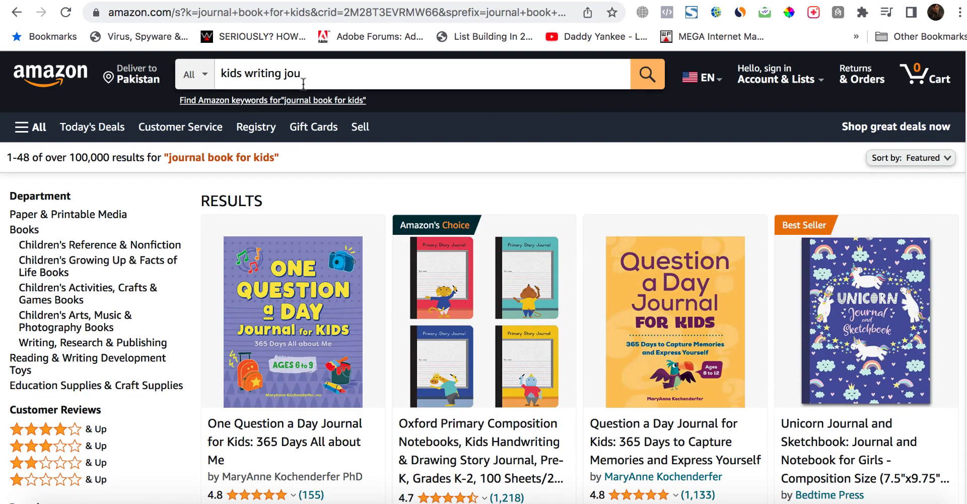
Step: Search Amazon for the suggested phrase "kids writing journal", select the phrase to reuse as a keyword, and return to the KDP title setup
left_click(325, 70)
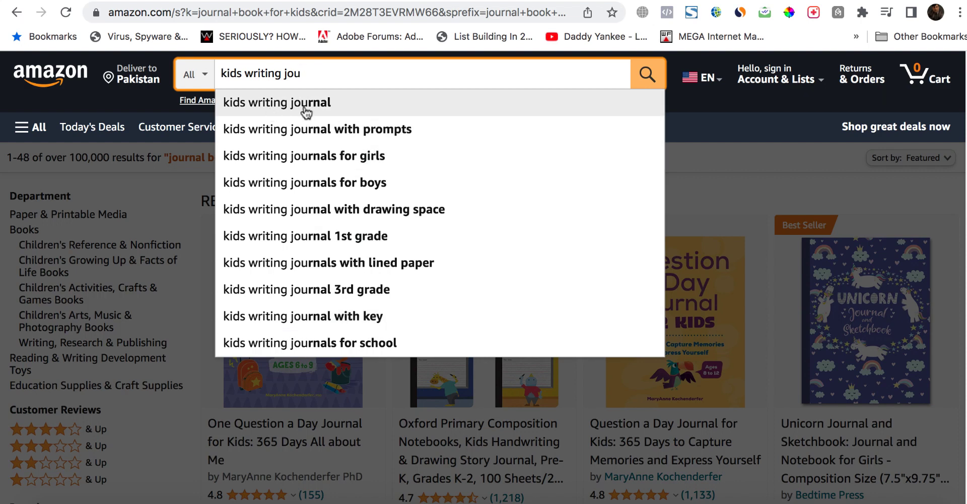
left_click(323, 102)
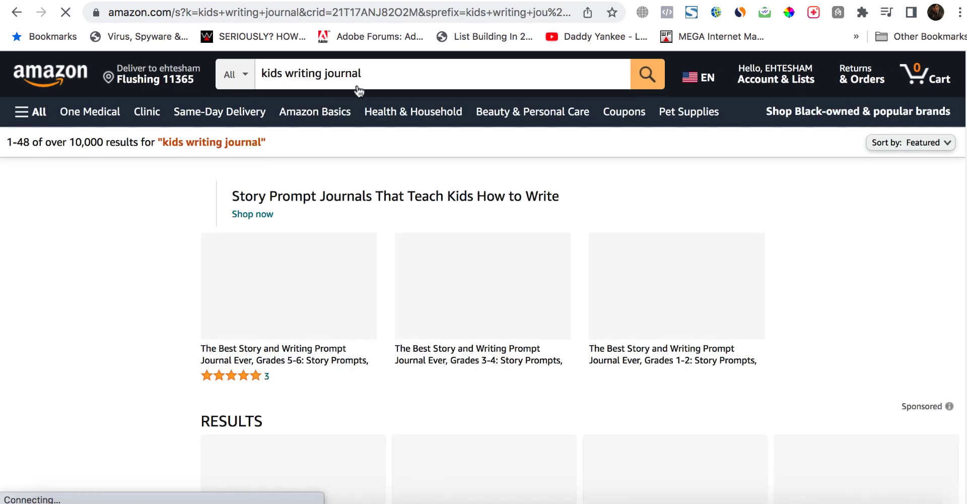
left_click_drag(366, 73, 261, 72)
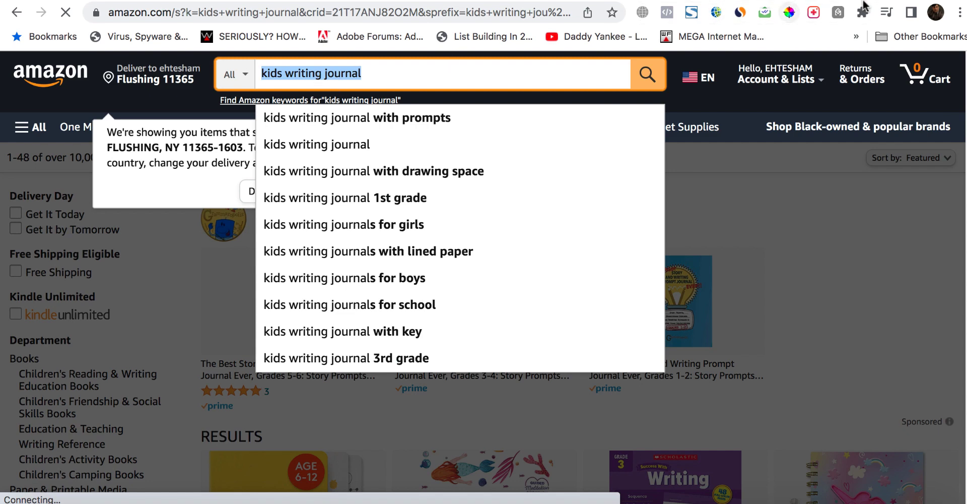
key("ctrl+Tab")
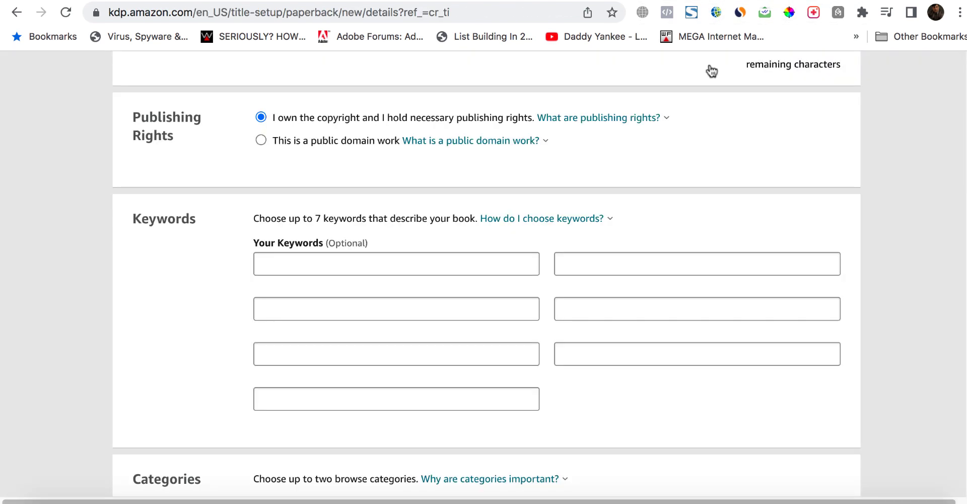
Step: Enter keywords "kids writing journal", "Cute animal-themed notebook", "Child's school notebook", "Durable notebook for kids", "50-page notebook for kids", "Notebook for kids' drawings", "Portable kids' notebook."
left_click(320, 263)
type("kids writing journal")
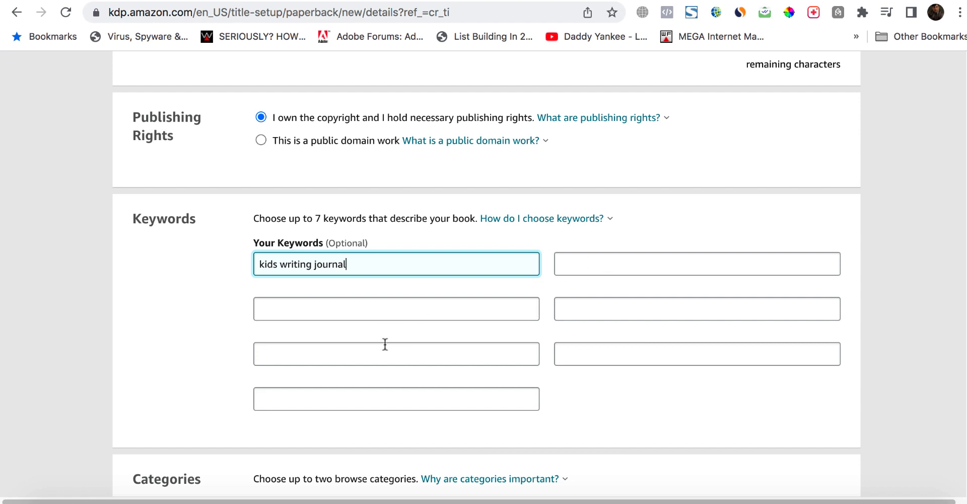
left_click(413, 393)
type("Cute animal-themed notebook Child's school notebook Durable notebook for kids 50-page notebook for kids Notebook for kids' drawings Portable kids' notebook.")
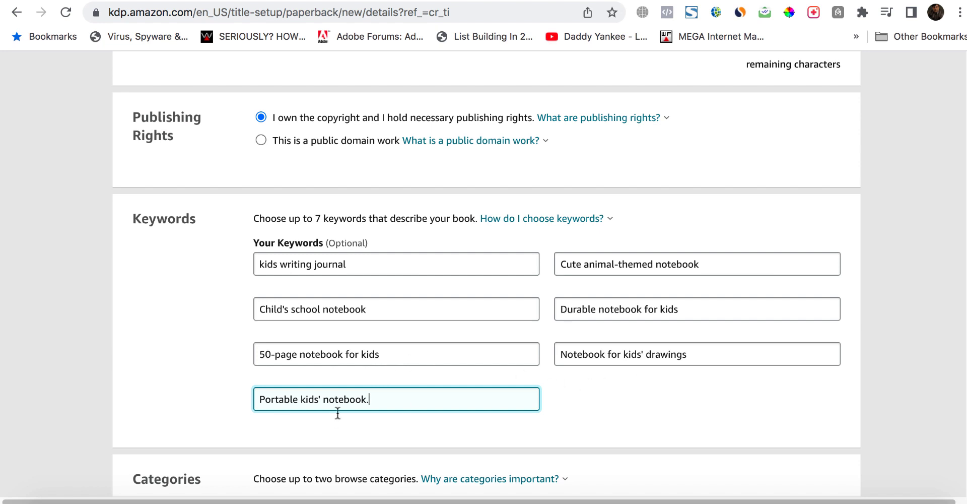
left_click(599, 397)
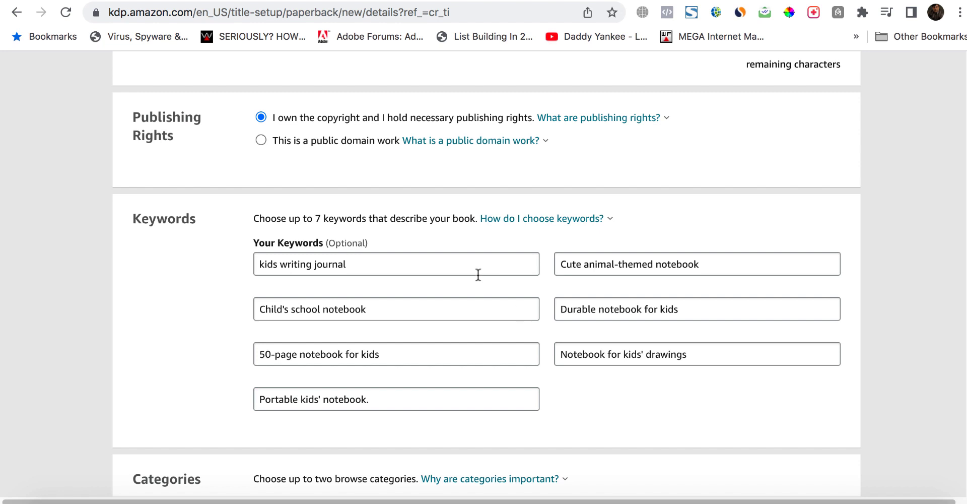
left_click(816, 1)
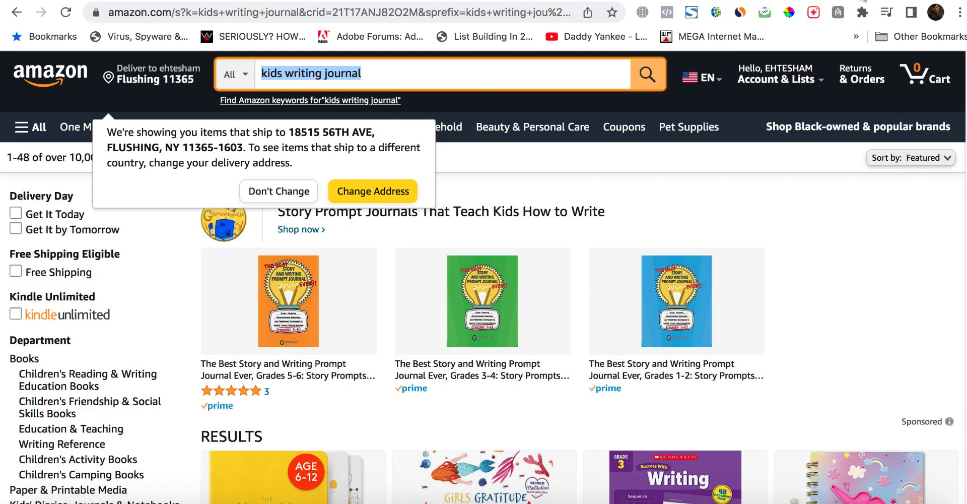
left_click(864, 1)
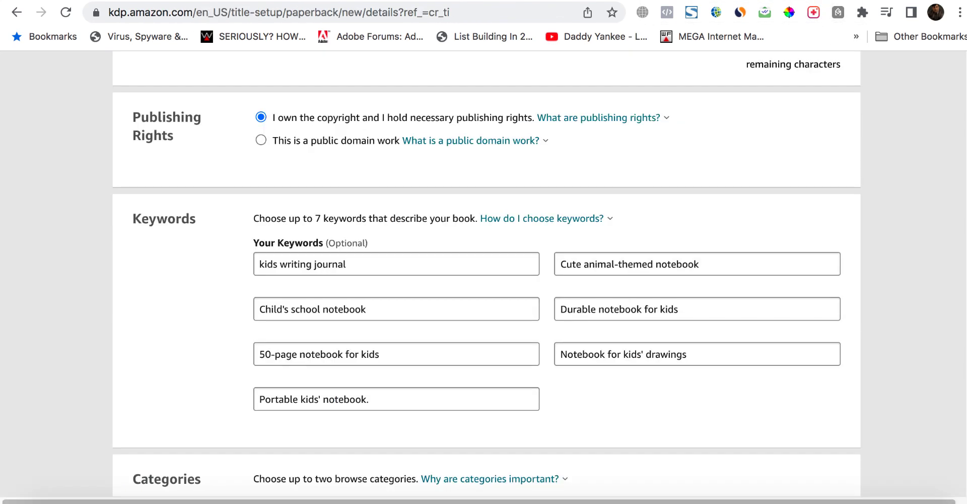
Step: Choose Juvenile Nonfiction > Animals > Mammals as the book's first browse category
scroll(483, 277, "down", 2)
scroll(483, 277, "down", 3)
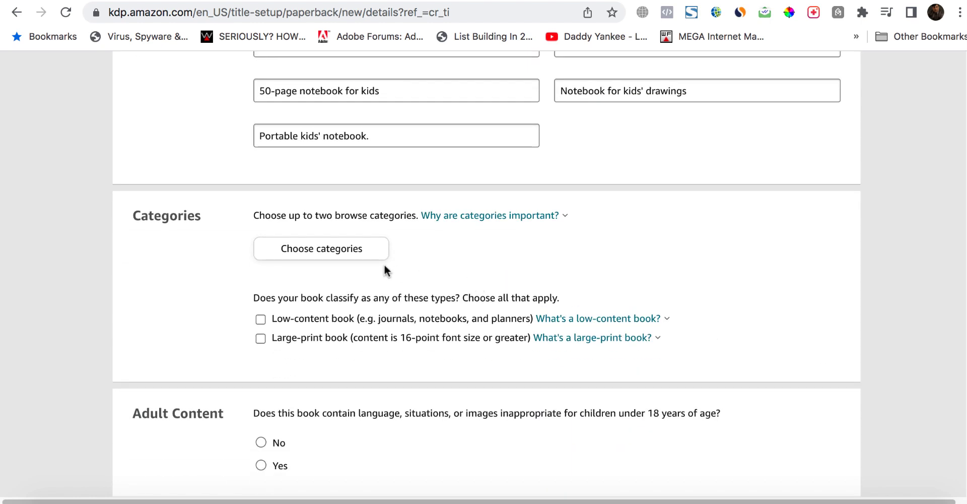
left_click(340, 250)
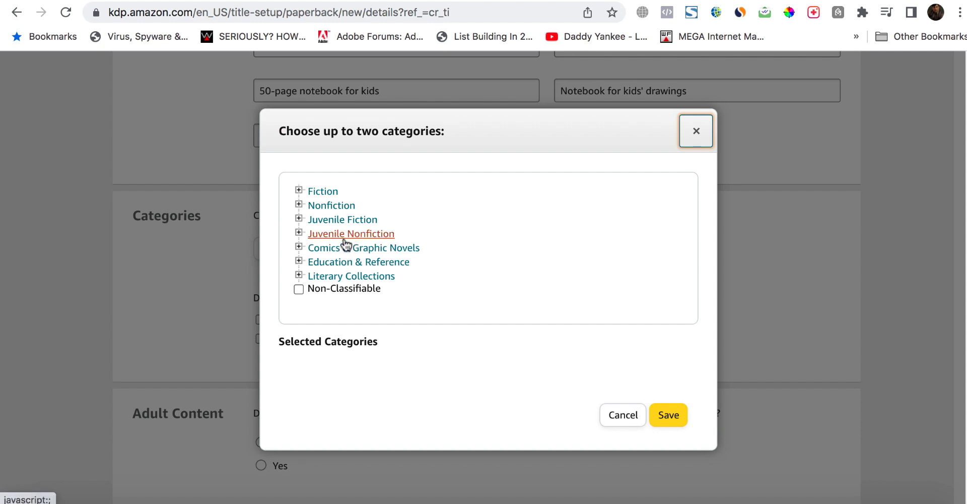
left_click(345, 238)
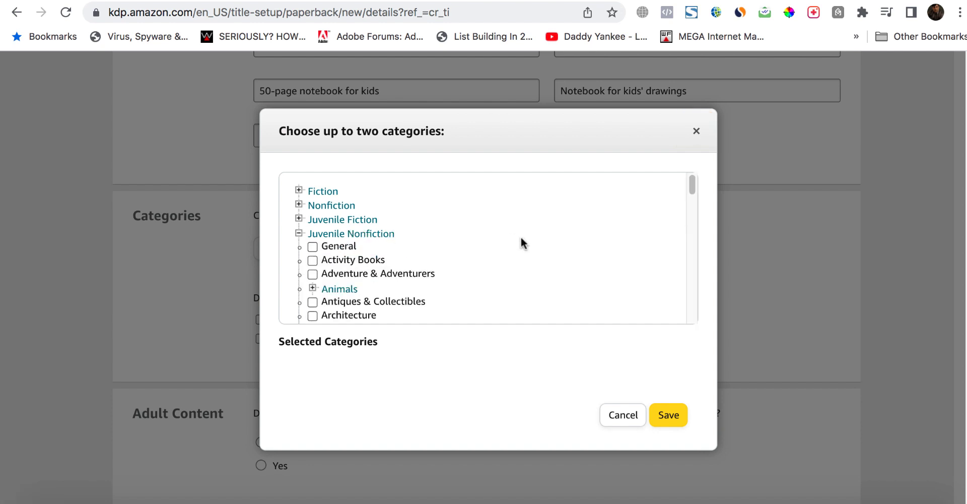
scroll(692, 186, "down", 1)
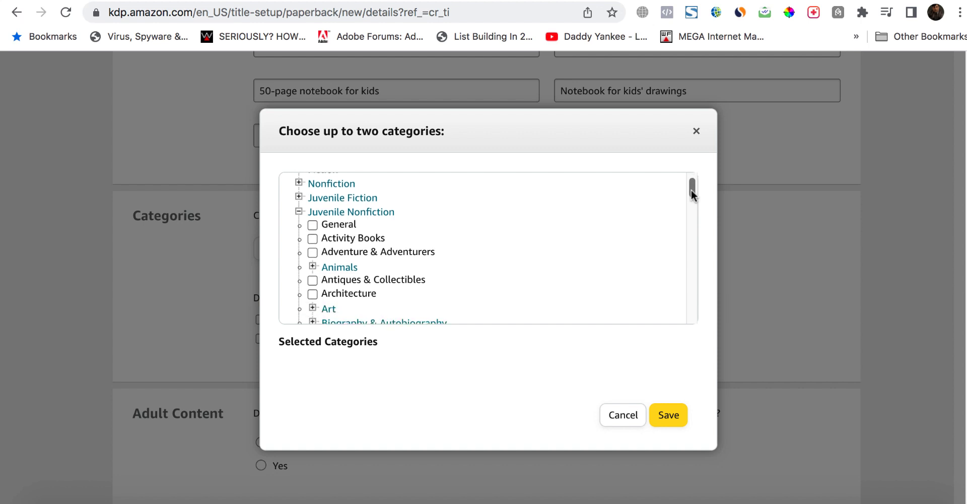
left_click(344, 267)
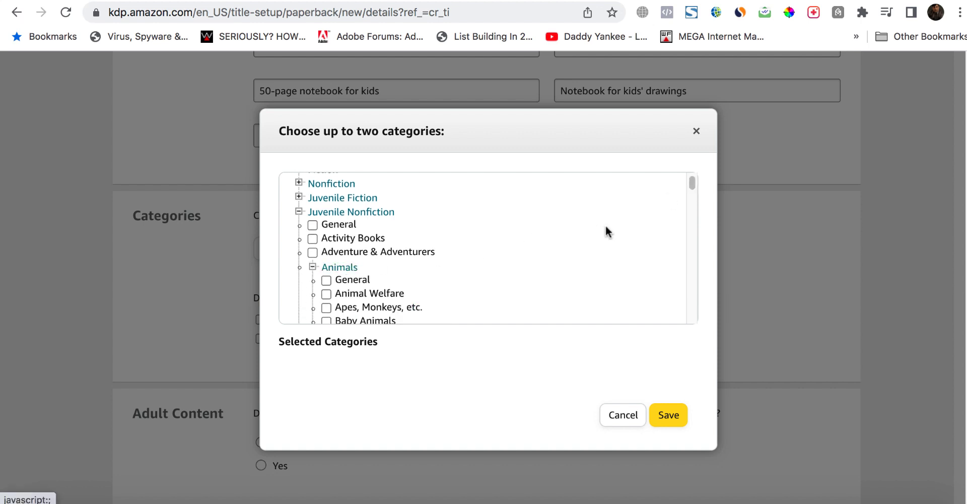
scroll(693, 186, "down", 3)
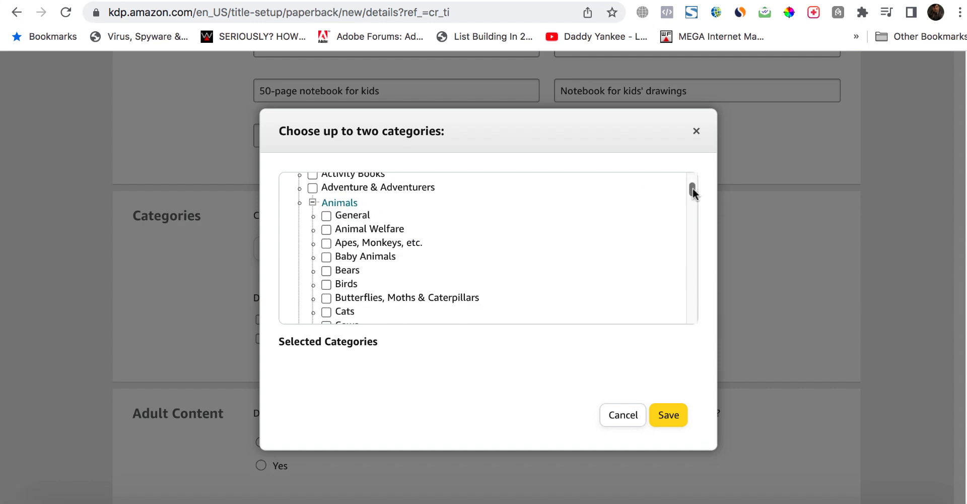
left_click_drag(693, 189, 694, 222)
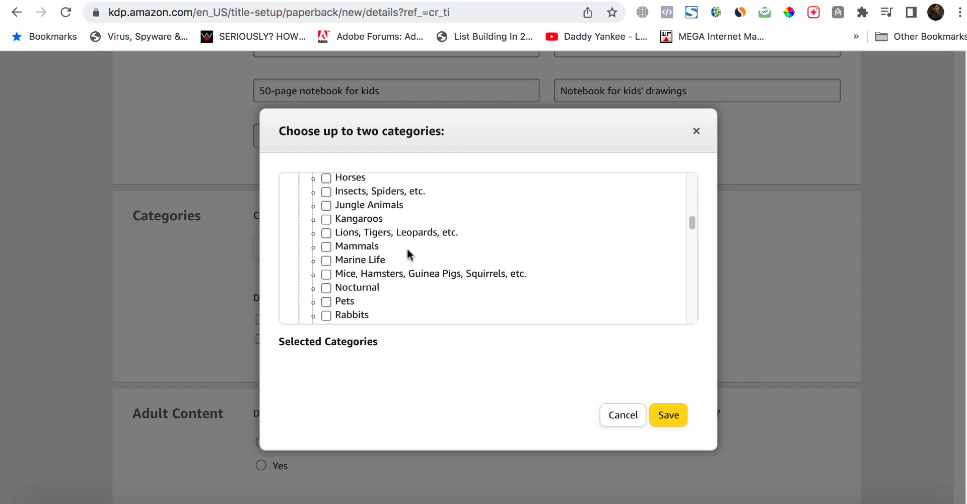
left_click(327, 247)
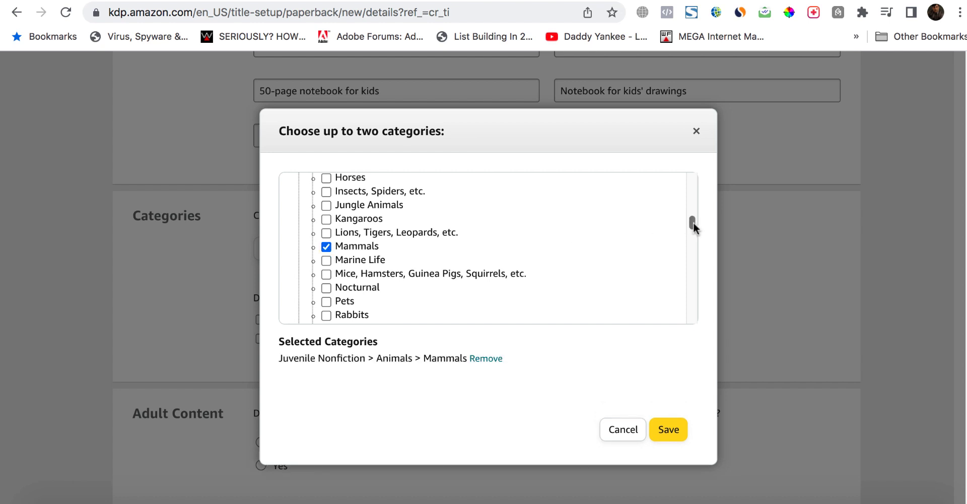
Step: Add Juvenile Nonfiction > Language Arts > Journal Writing as the second browse category and save the category selection
left_click_drag(692, 222, 691, 187)
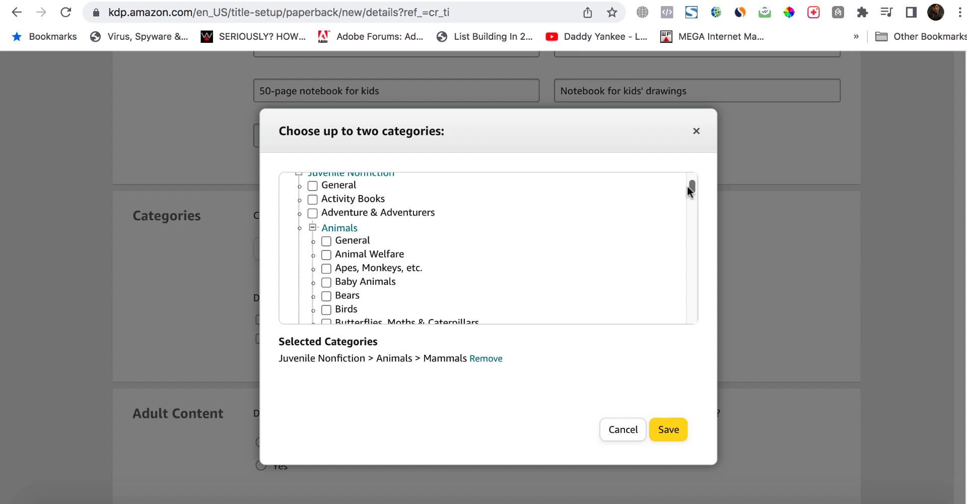
left_click(343, 229)
left_click_drag(692, 195, 688, 251)
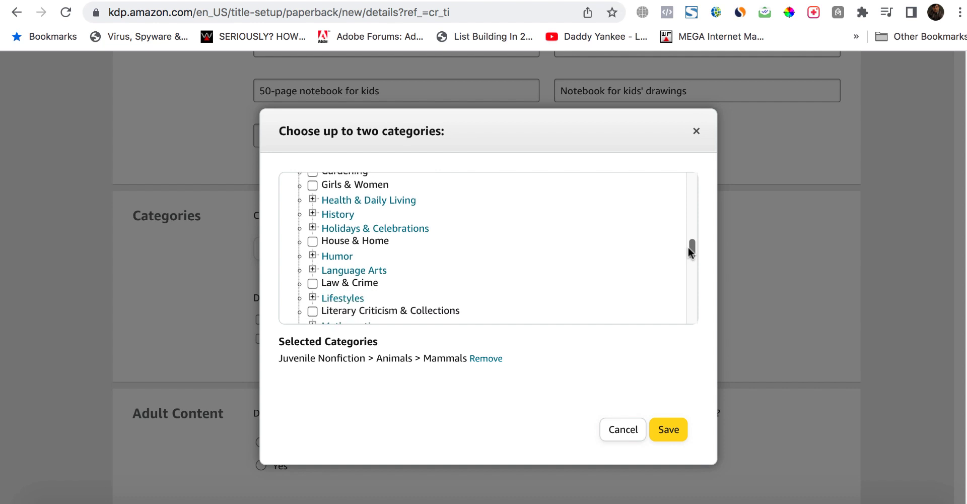
left_click(365, 271)
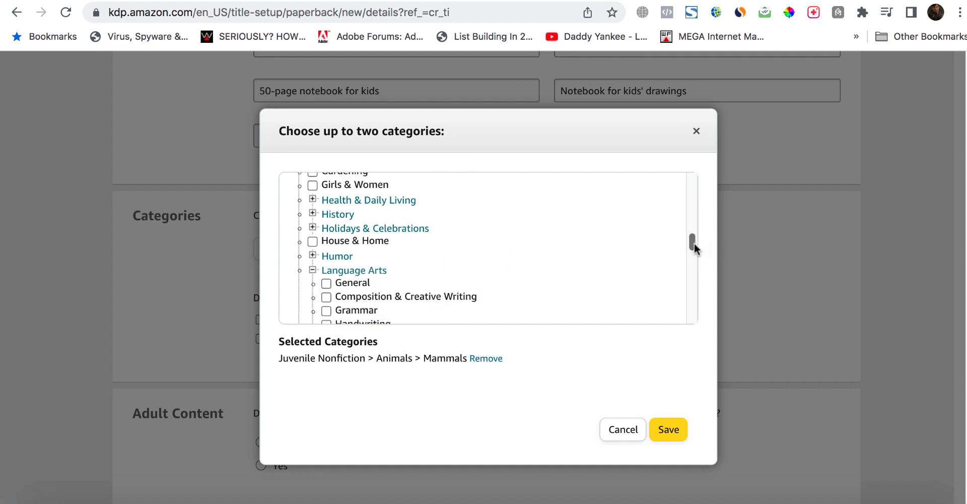
left_click_drag(693, 240, 692, 250)
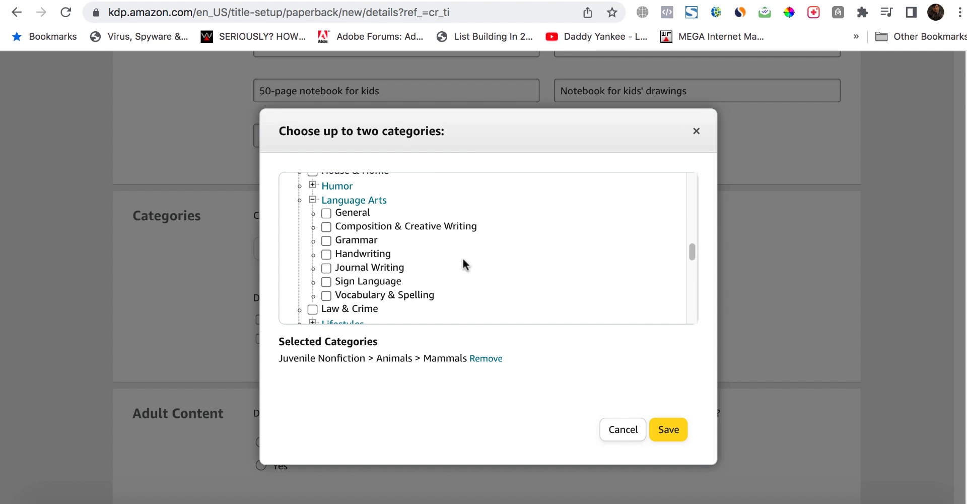
left_click(379, 268)
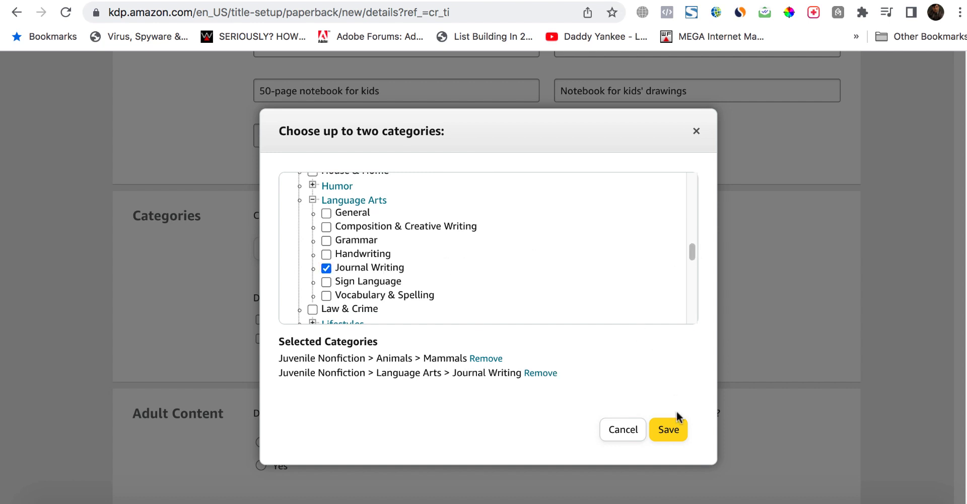
left_click(670, 427)
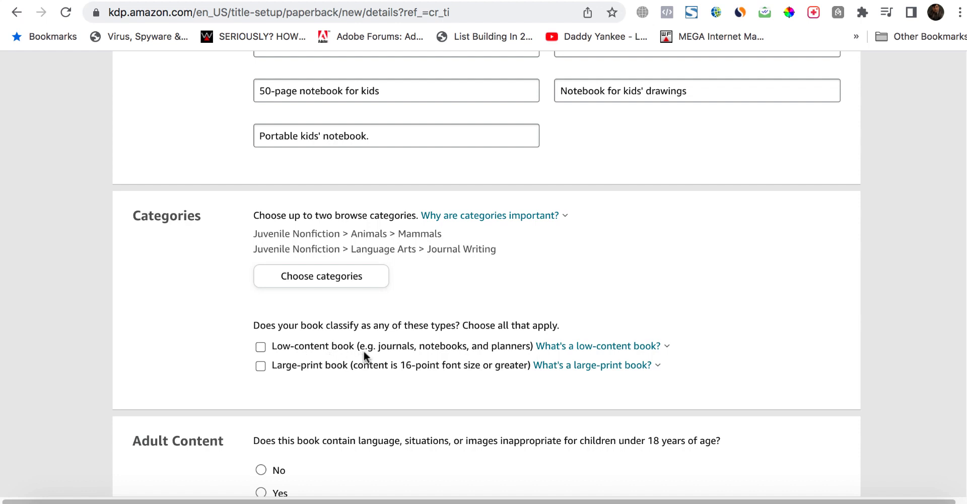
Step: Classify the book as low-content, answer No to adult content, and save the details to continue to the paperback content
left_click(261, 350)
scroll(591, 389, "down", 5)
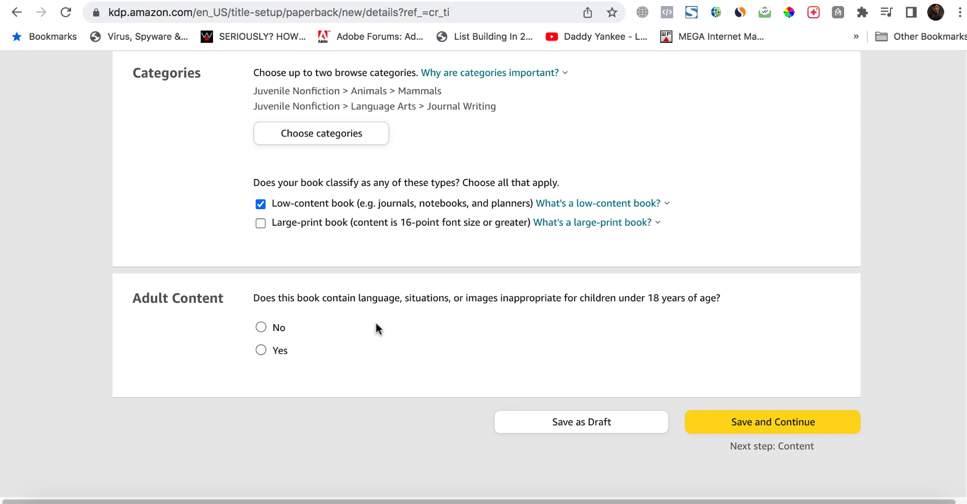
left_click(269, 329)
left_click(757, 421)
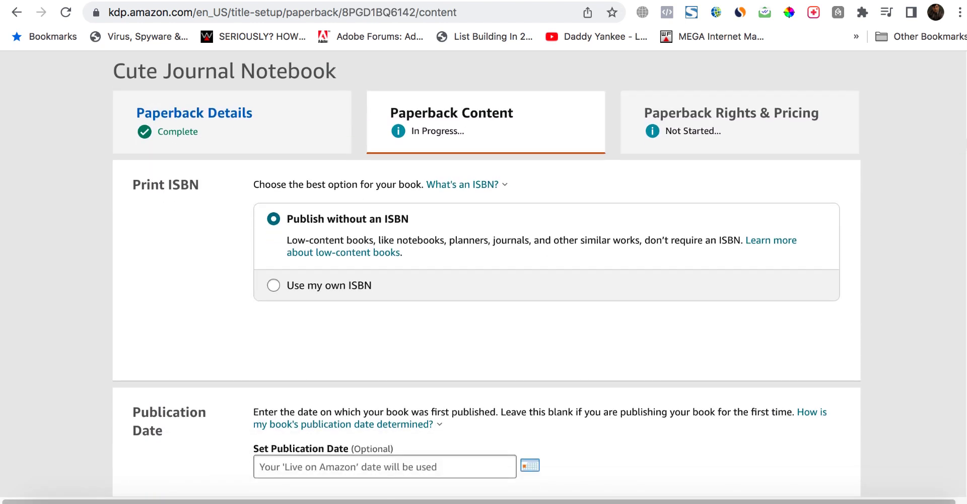
Step: Set the paperback's publication date to 02/26/2023
scroll(484, 272, "down", 2)
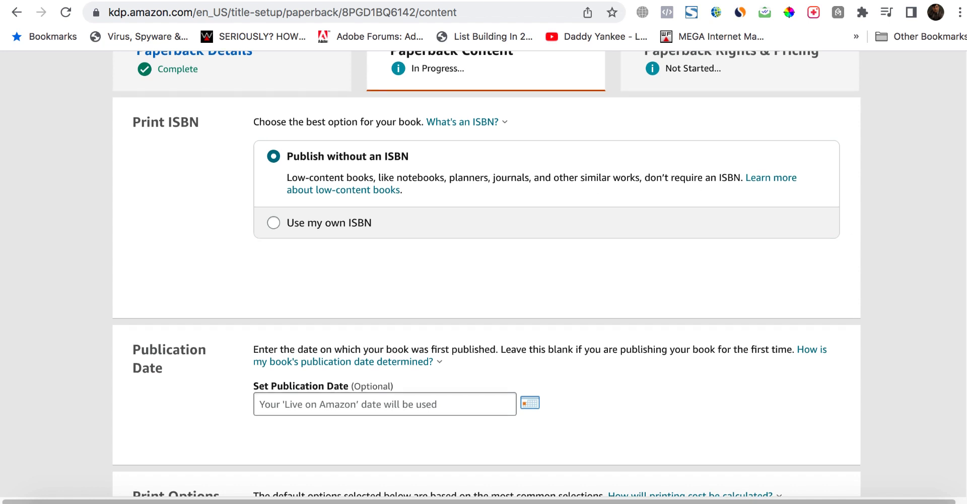
scroll(487, 274, "down", 3)
scroll(674, 241, "down", 3)
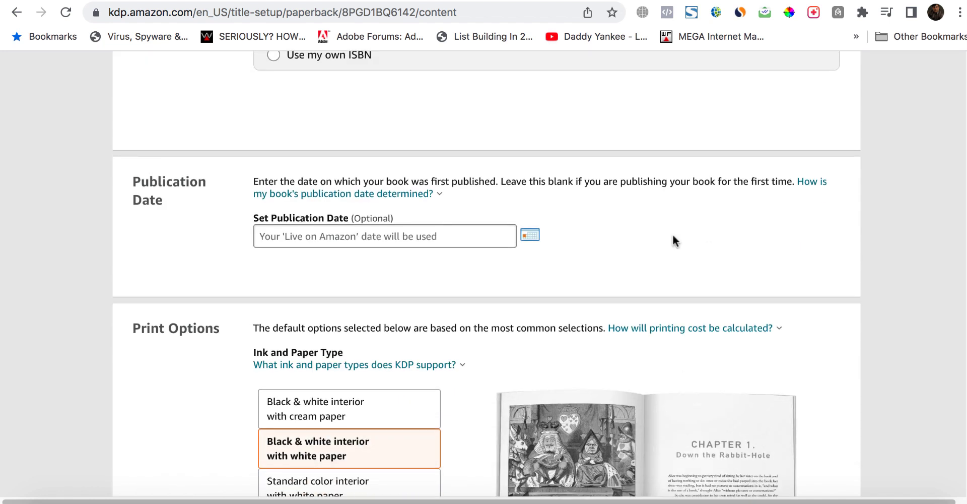
left_click(530, 236)
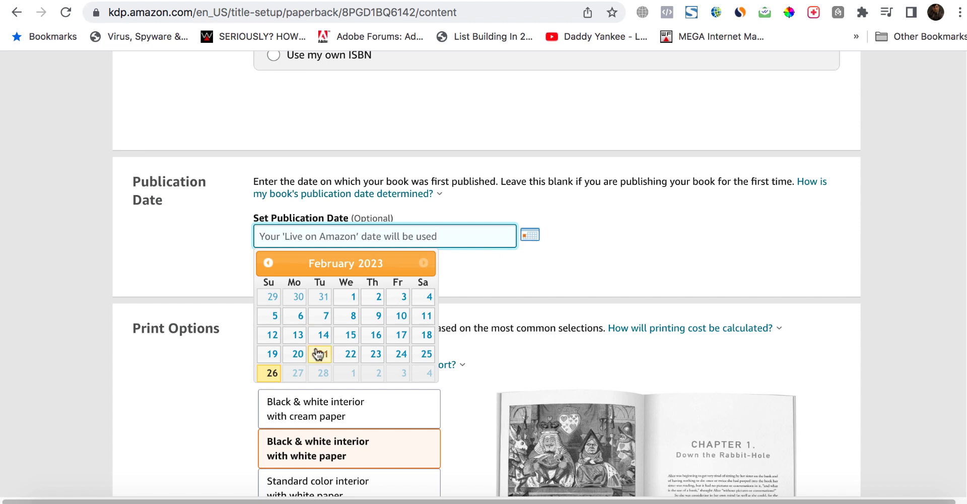
left_click(272, 375)
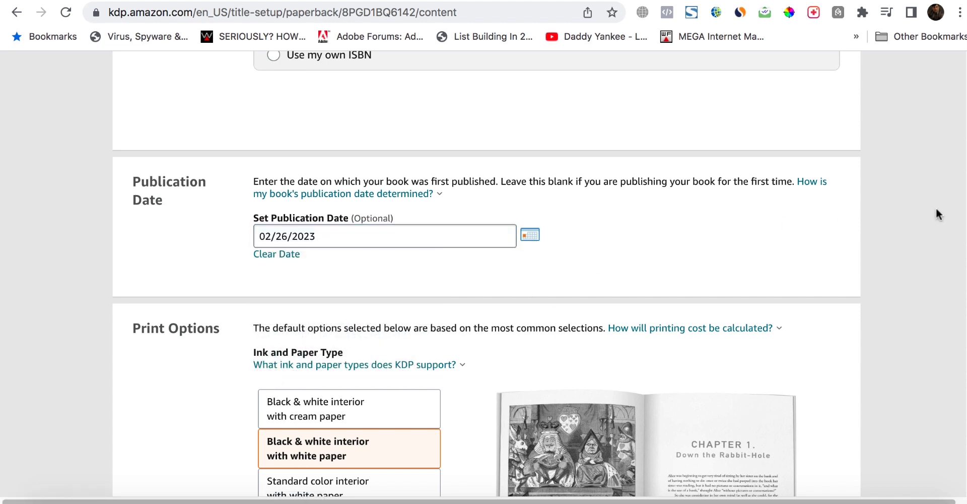
Step: Set the print options to a 7.5 x 9.25 in trim size, checked against the cover template, and Bleed (PDF only)
scroll(487, 272, "down", 3)
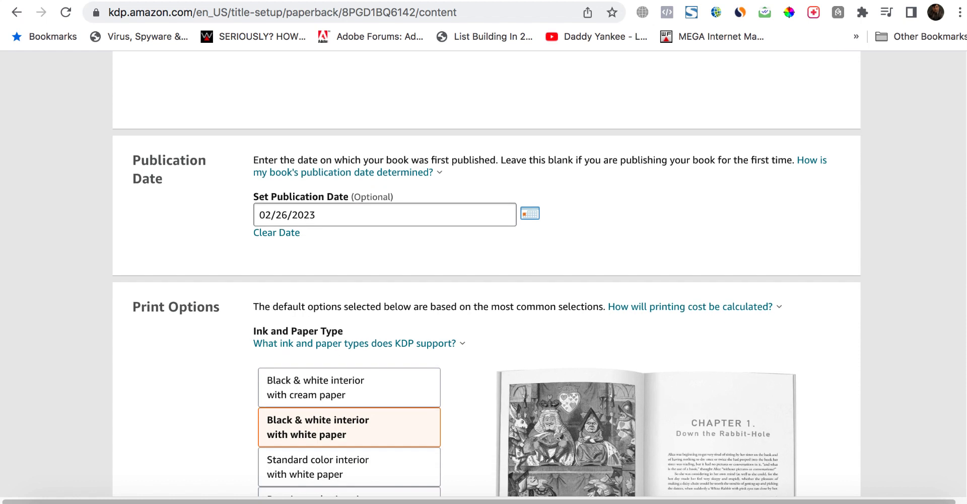
scroll(486, 272, "down", 3)
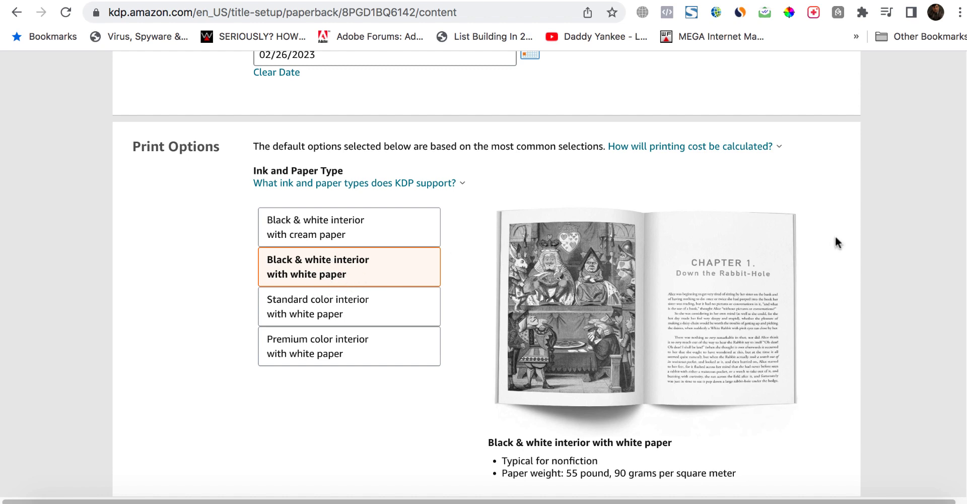
scroll(302, 202, "down", 8)
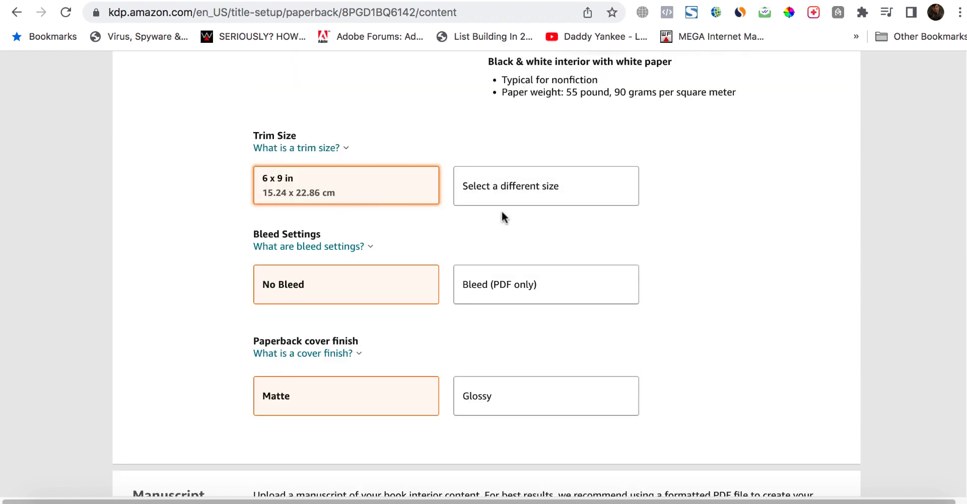
left_click(500, 187)
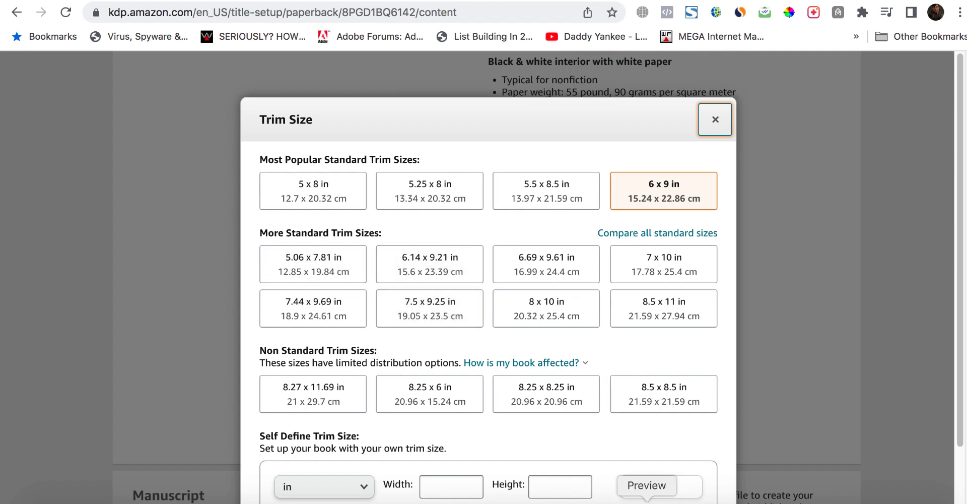
left_click(647, 501)
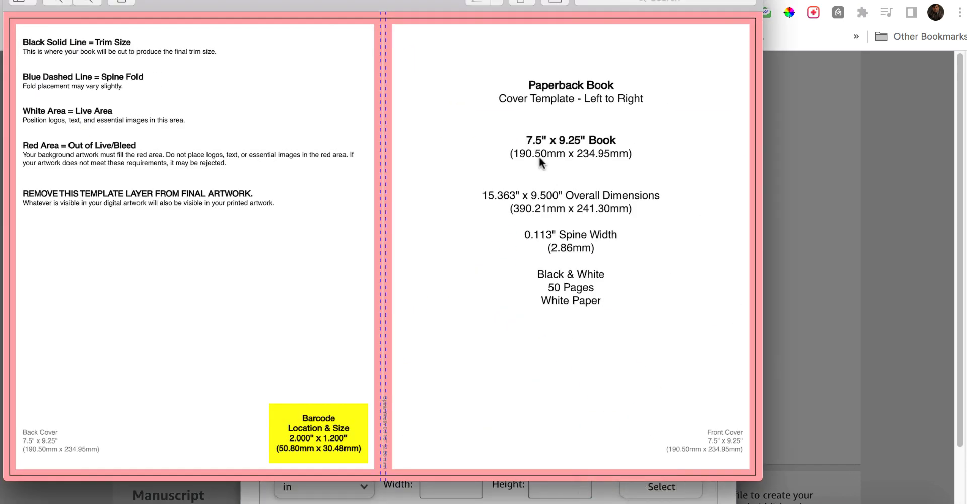
left_click(814, 238)
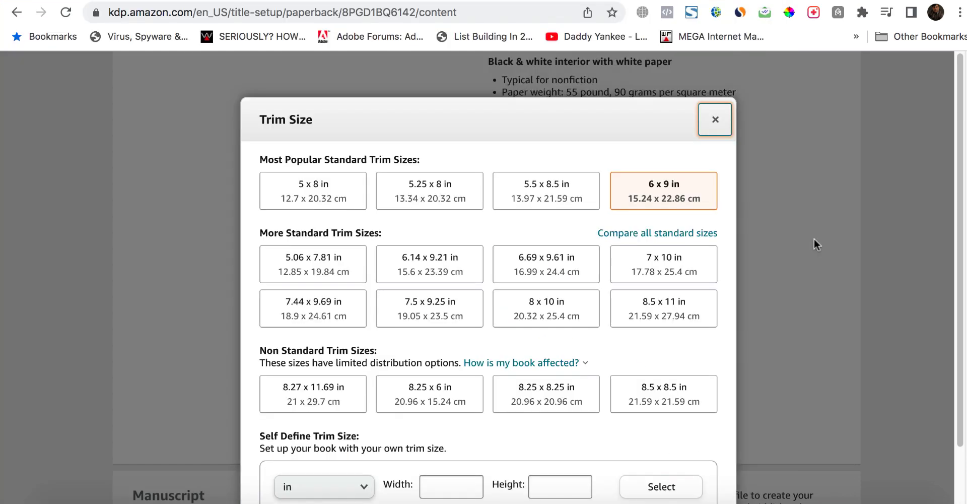
left_click(428, 310)
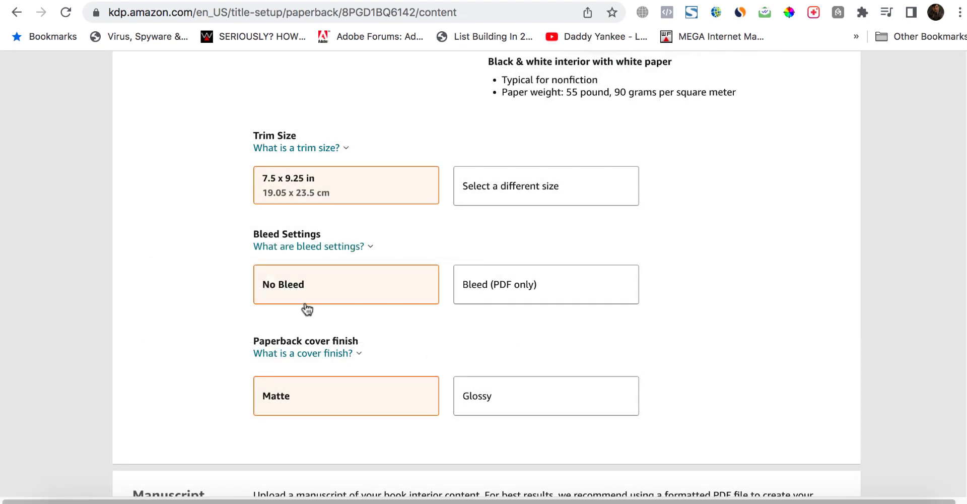
left_click(520, 290)
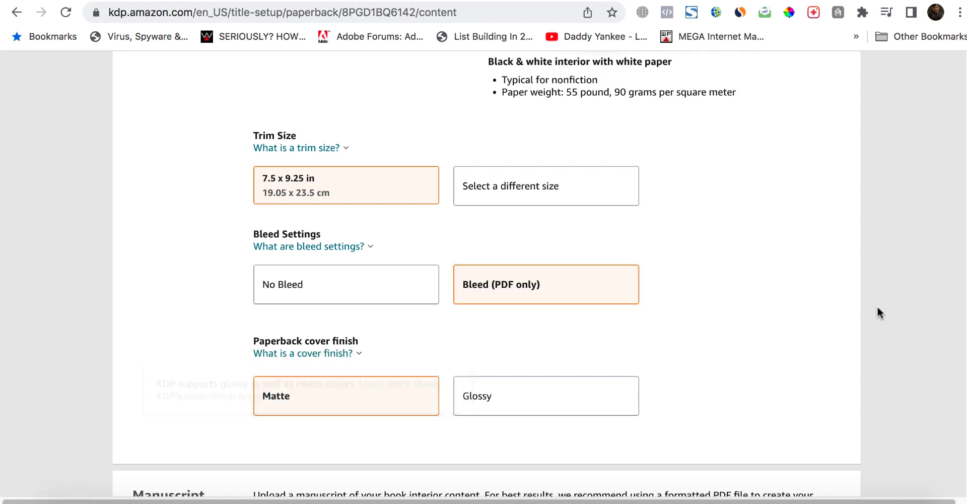
Step: Upload My Journal NoteBook.pdf from the Desktop as the paperback manuscript
scroll(487, 273, "down", 5)
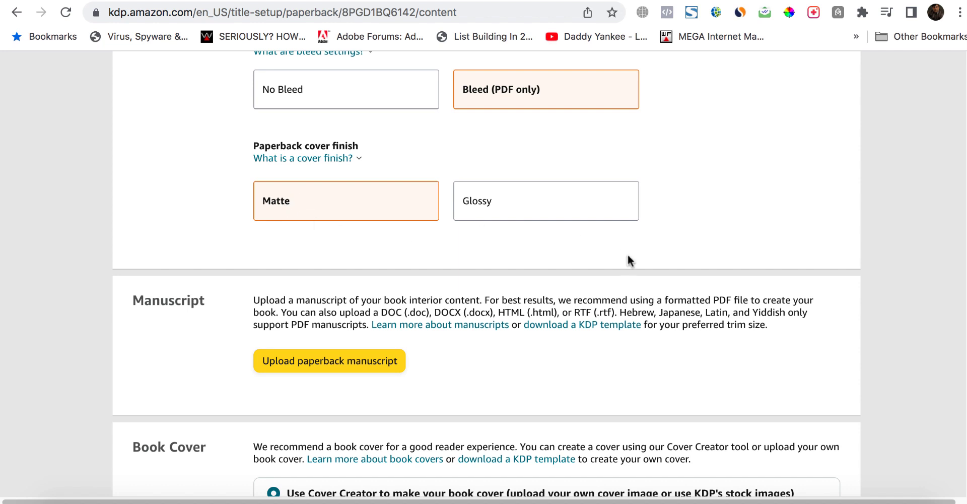
scroll(947, 293, "down", 3)
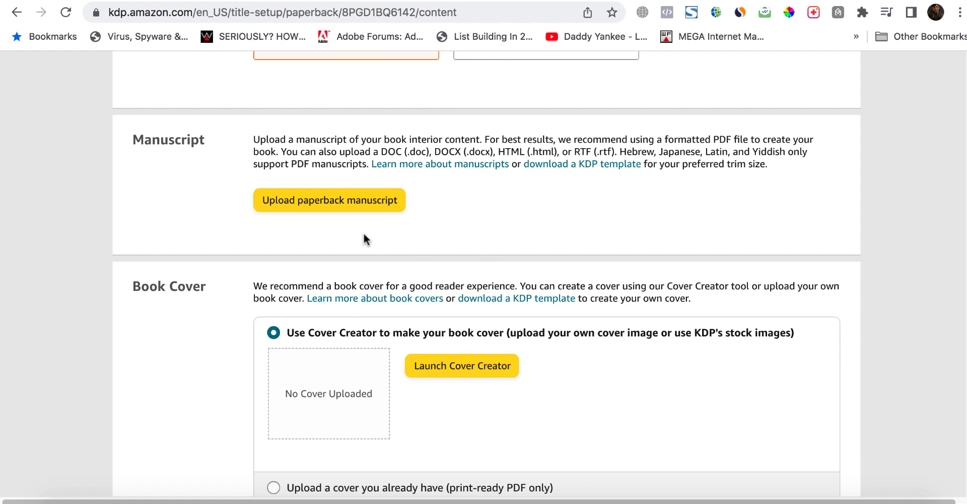
left_click(326, 200)
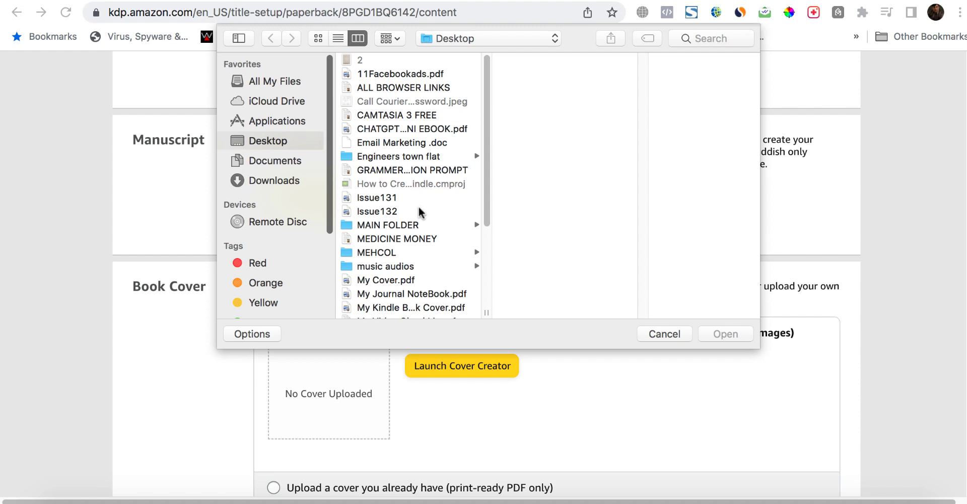
scroll(421, 216, "down", 2)
left_click(412, 268)
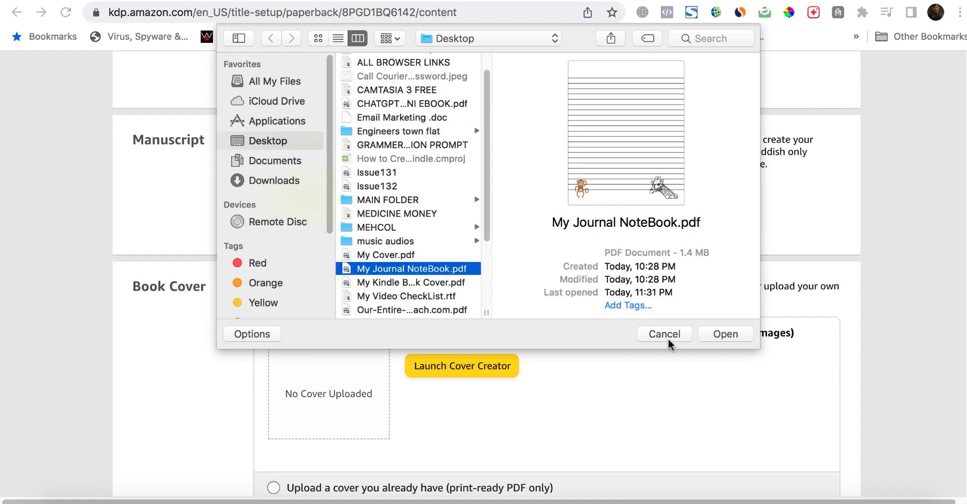
left_click(726, 335)
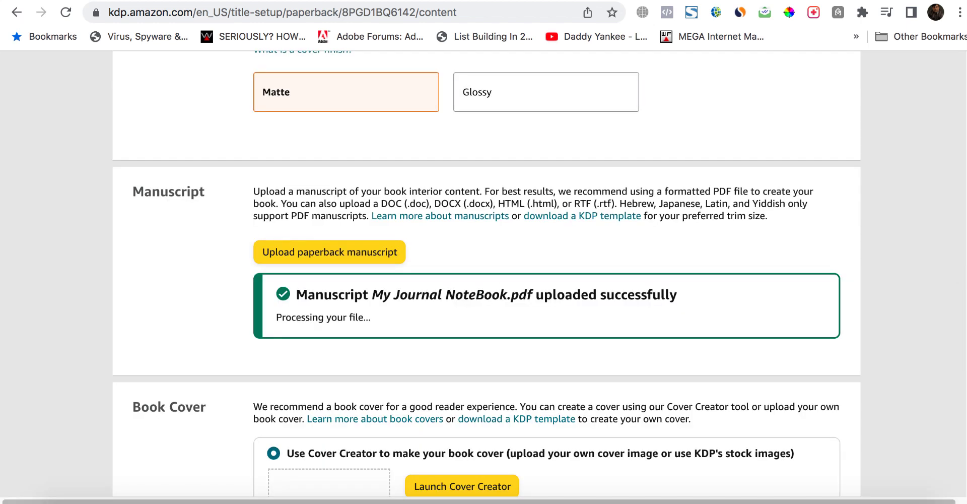
Step: Choose to upload an existing print-ready cover and upload My Kindle Book Cover.pdf from the Desktop
scroll(486, 272, "down", 5)
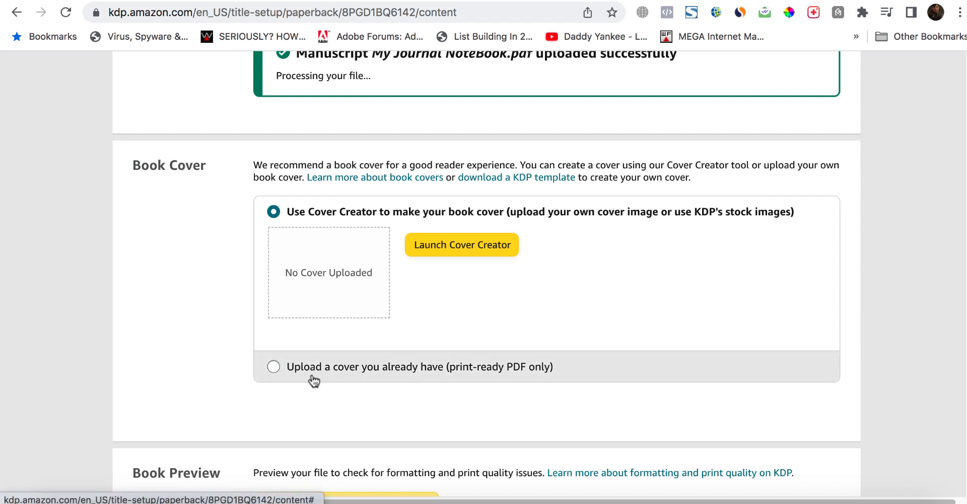
left_click(274, 367)
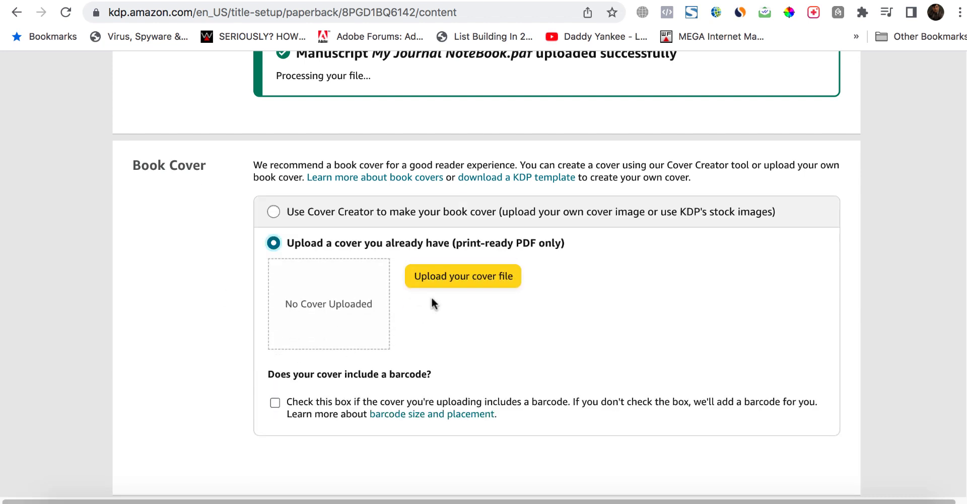
left_click(436, 284)
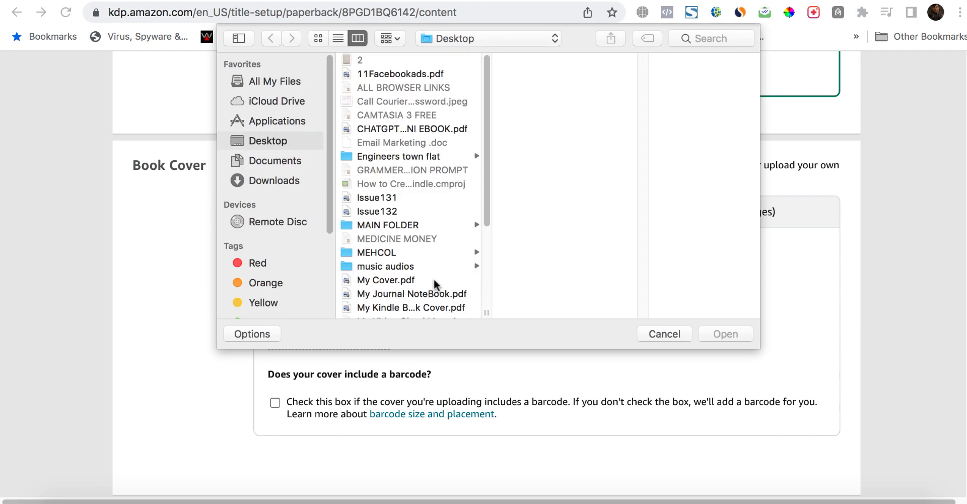
left_click_drag(487, 197, 485, 241)
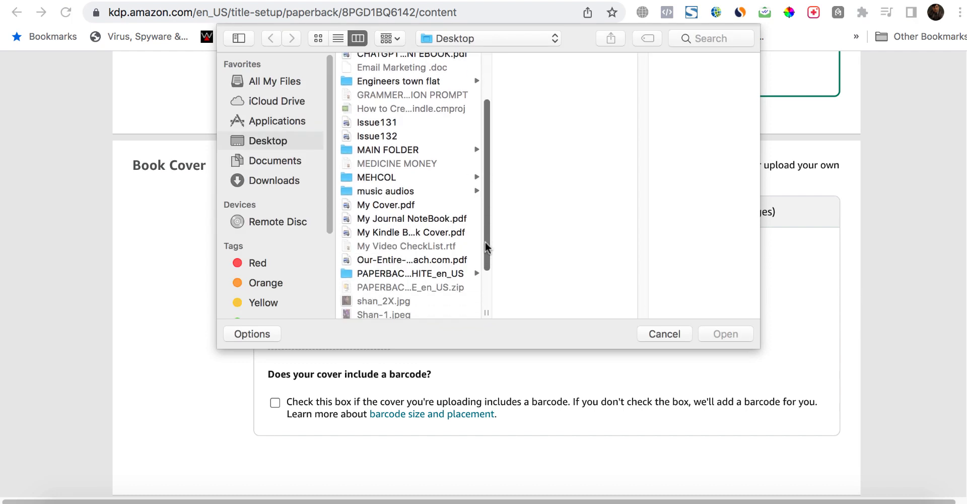
left_click(417, 231)
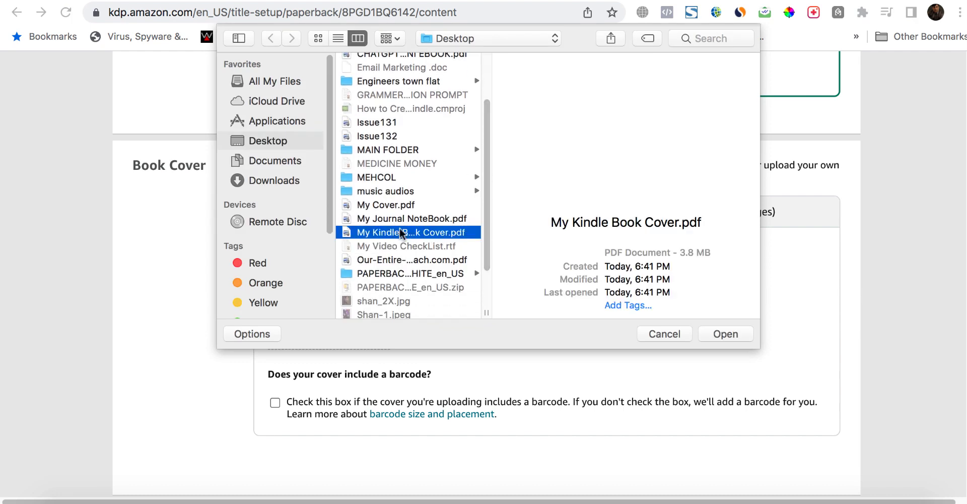
left_click(720, 335)
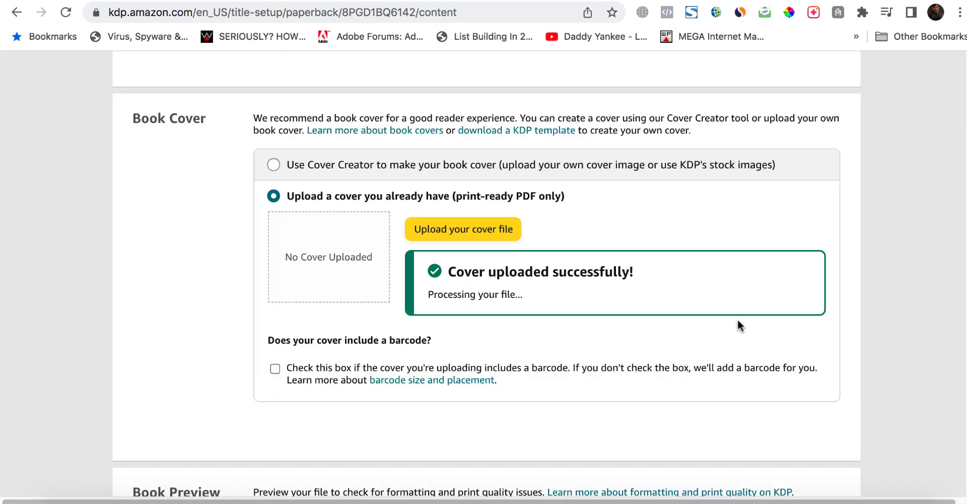
Step: Launch the book previewer, continuing despite the small browser window, and inspect the cover's guide lines
scroll(656, 384, "down", 2)
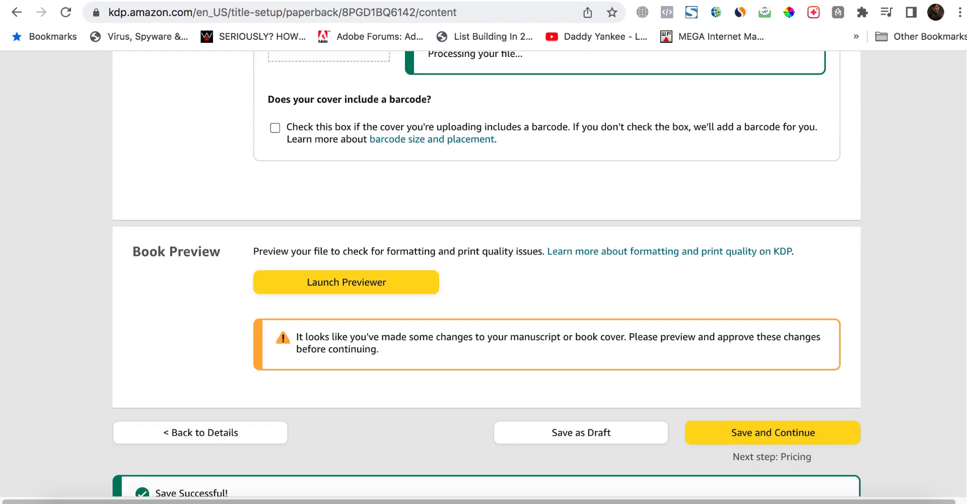
left_click(345, 286)
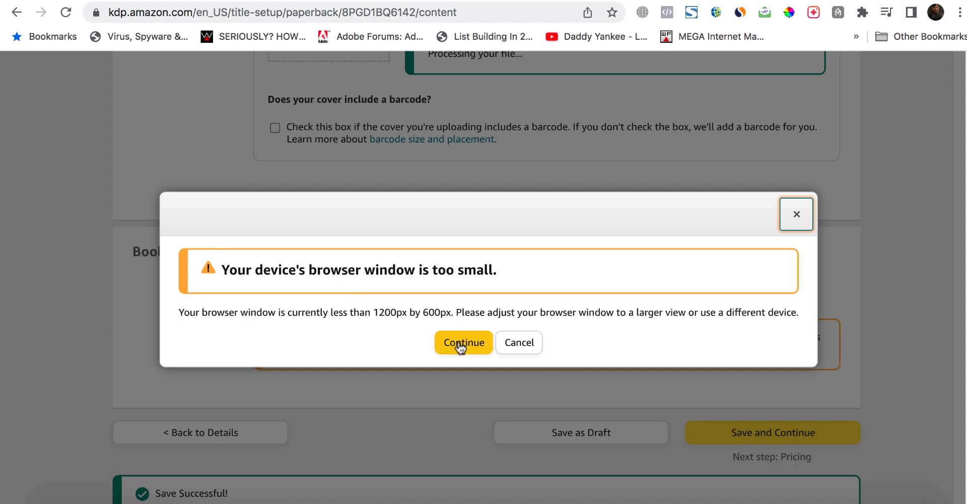
left_click(460, 344)
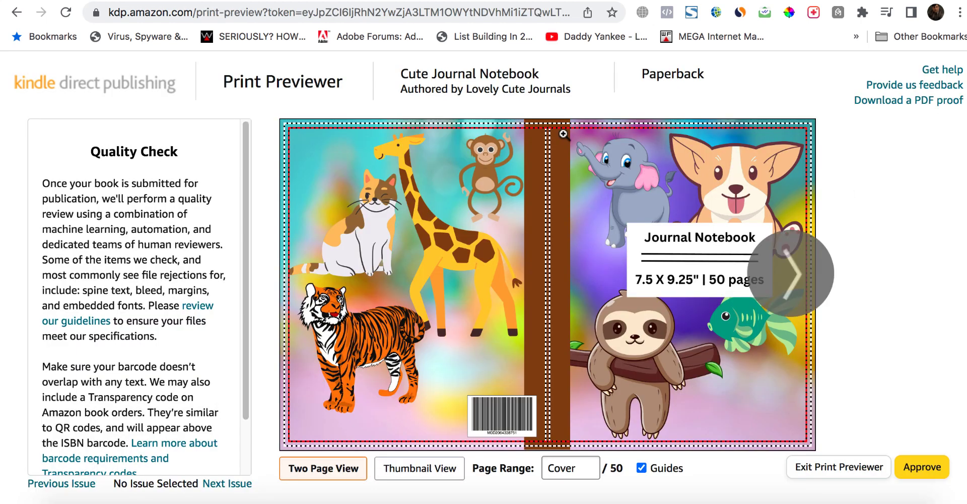
mouse_move(562, 128)
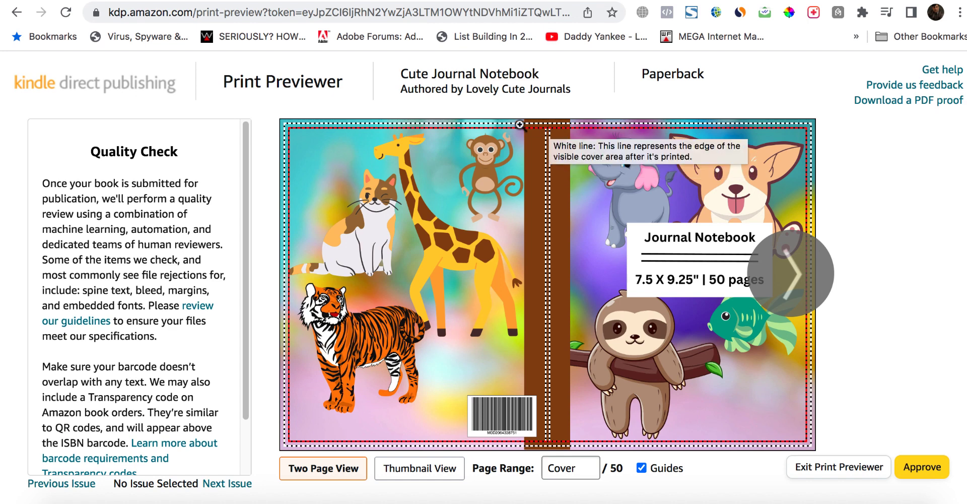
Step: Page through the interior preview from the cover to pages 10-11 and approve the print preview
mouse_move(554, 327)
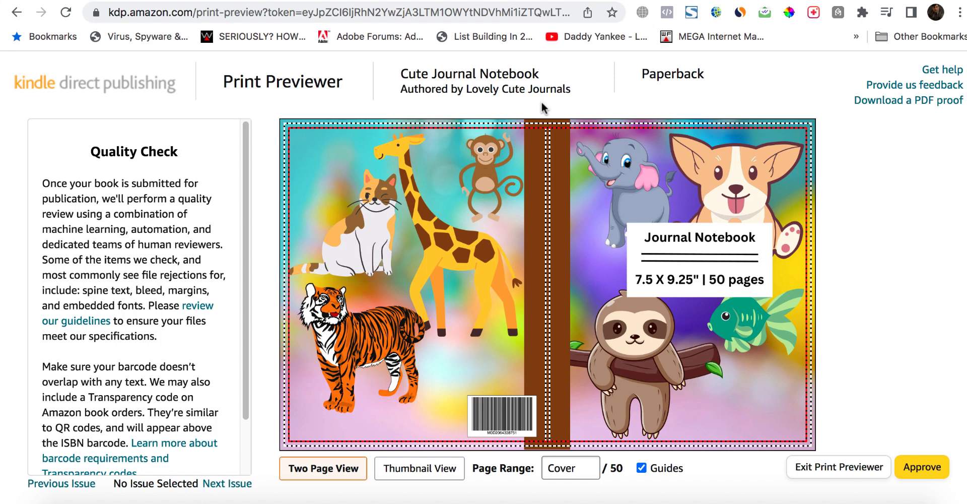
left_click(792, 277)
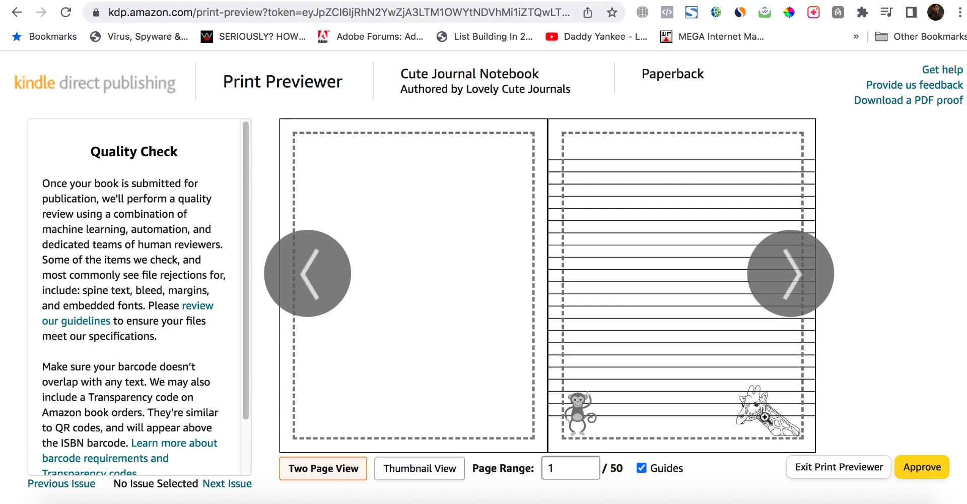
left_click(798, 276)
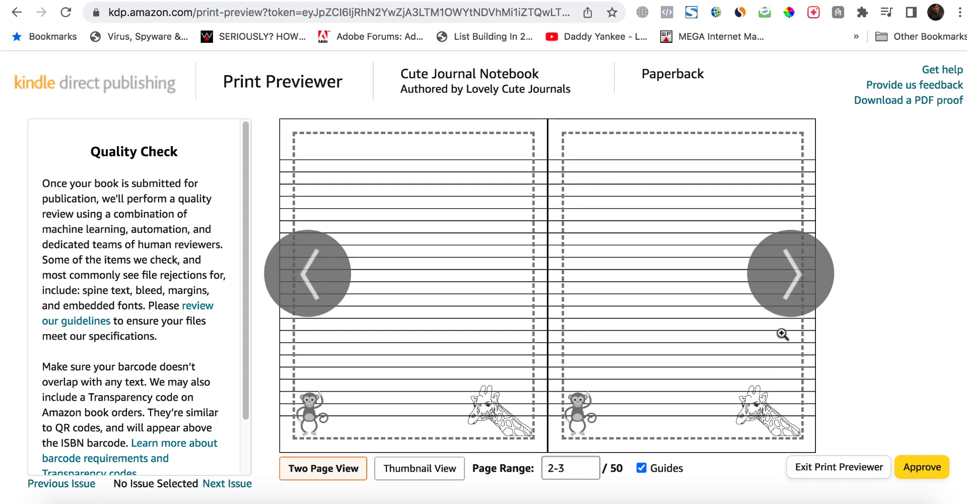
left_click(793, 287)
left_click(793, 292)
left_click(794, 286)
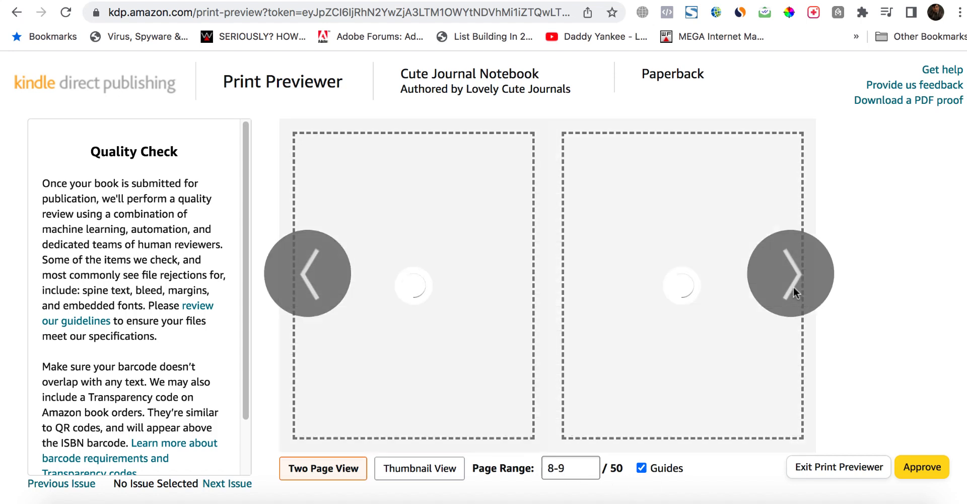
left_click(794, 286)
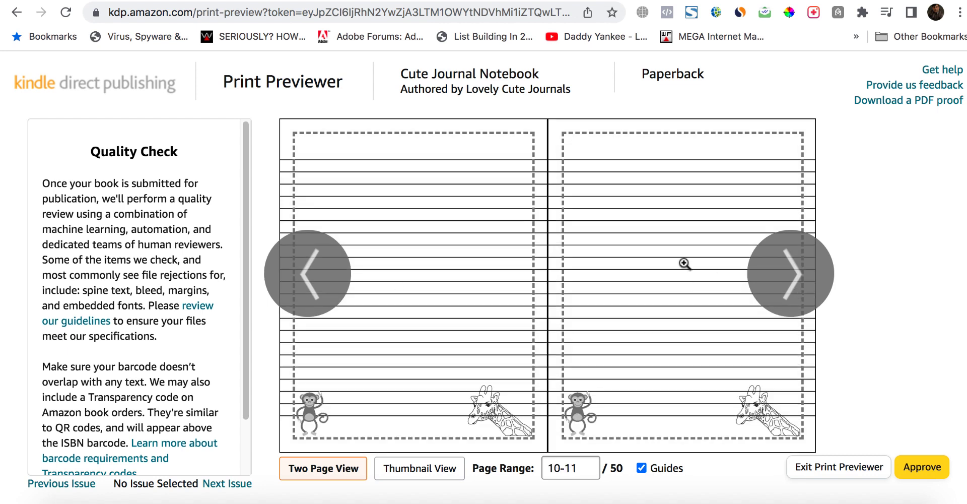
left_click(921, 467)
Step: Review the paperback content page down to the printing cost summary, then save it and continue to pricing
scroll(487, 272, "down", 2)
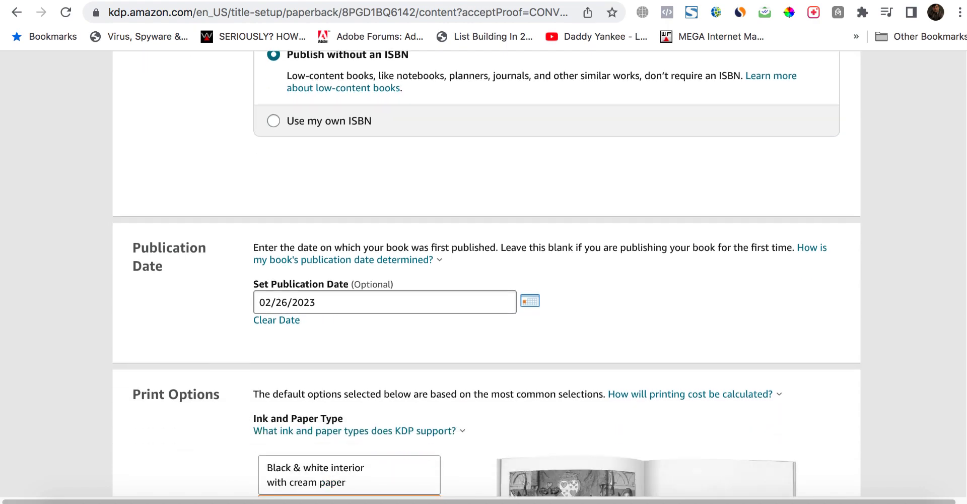
scroll(486, 272, "down", 10)
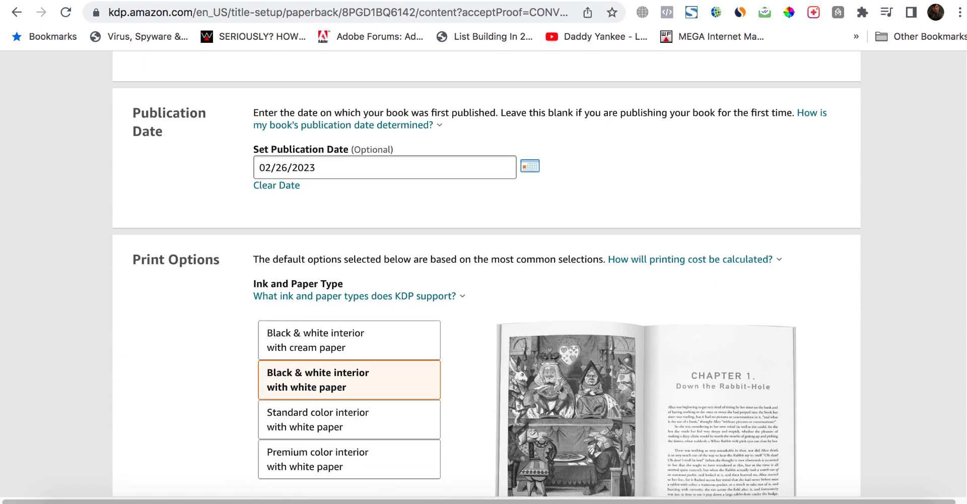
scroll(487, 272, "down", 11)
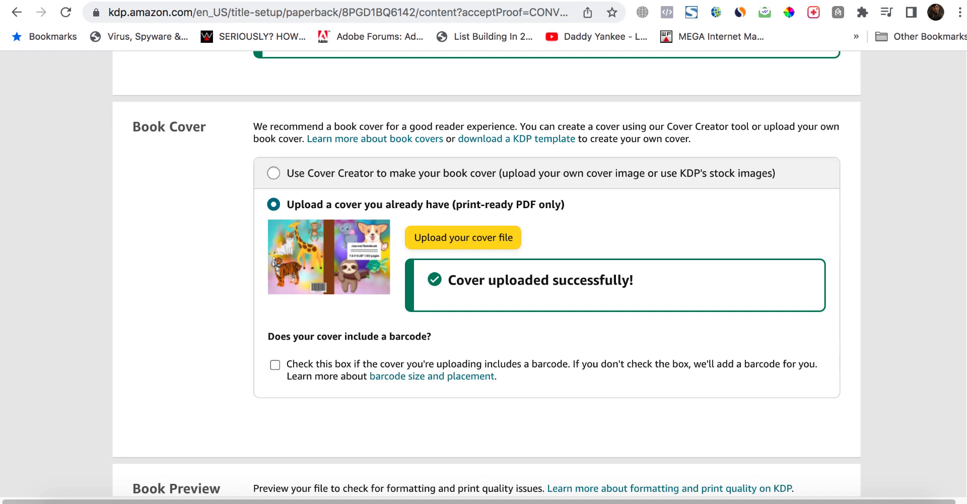
scroll(486, 272, "down", 1)
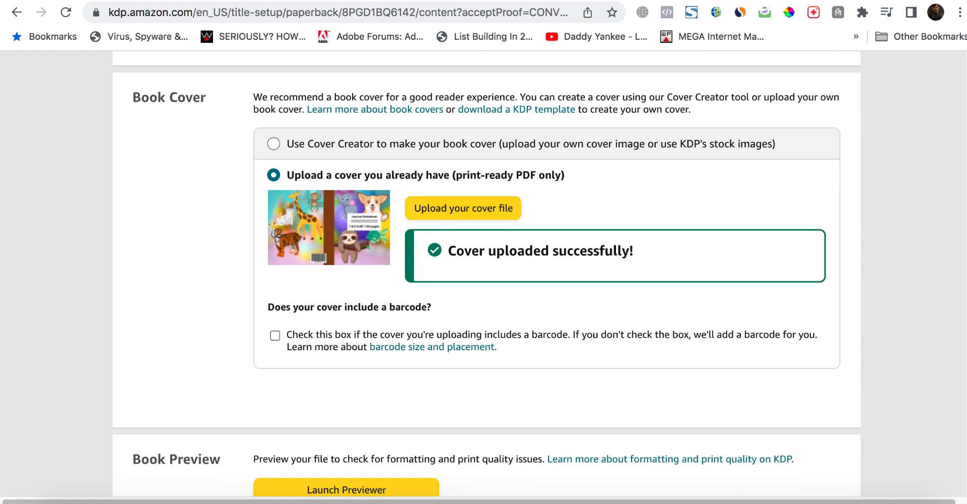
scroll(487, 272, "down", 10)
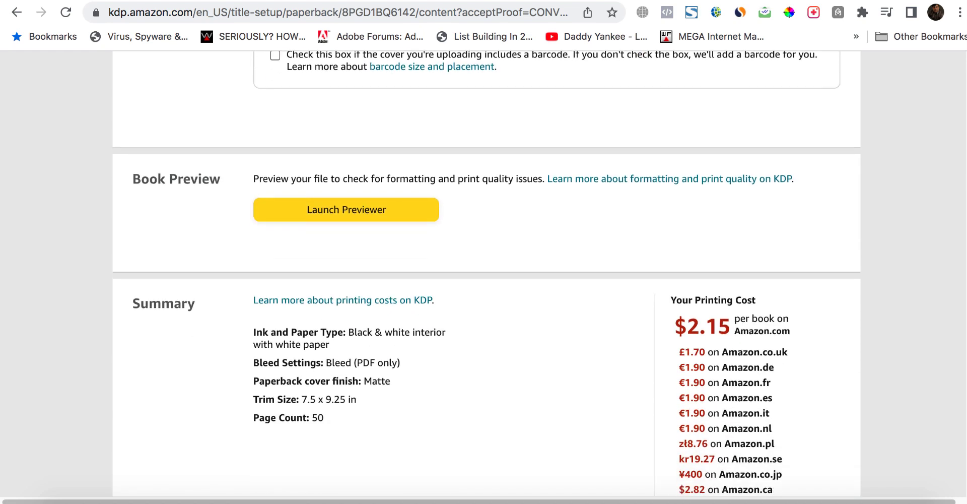
scroll(487, 285, "down", 3)
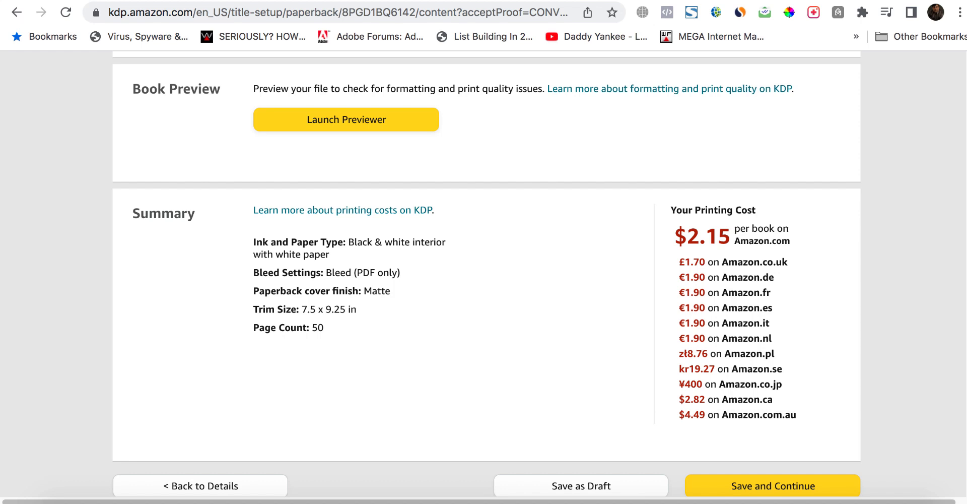
scroll(486, 272, "down", 2)
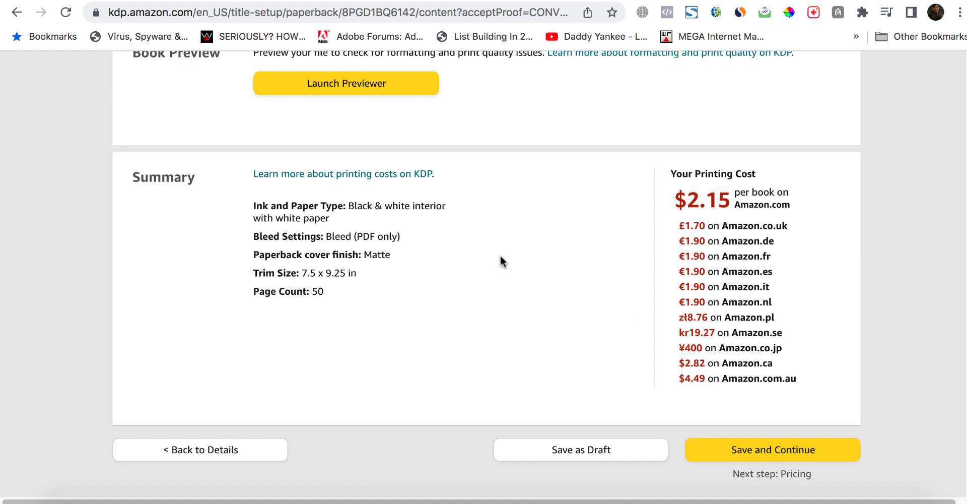
left_click(773, 443)
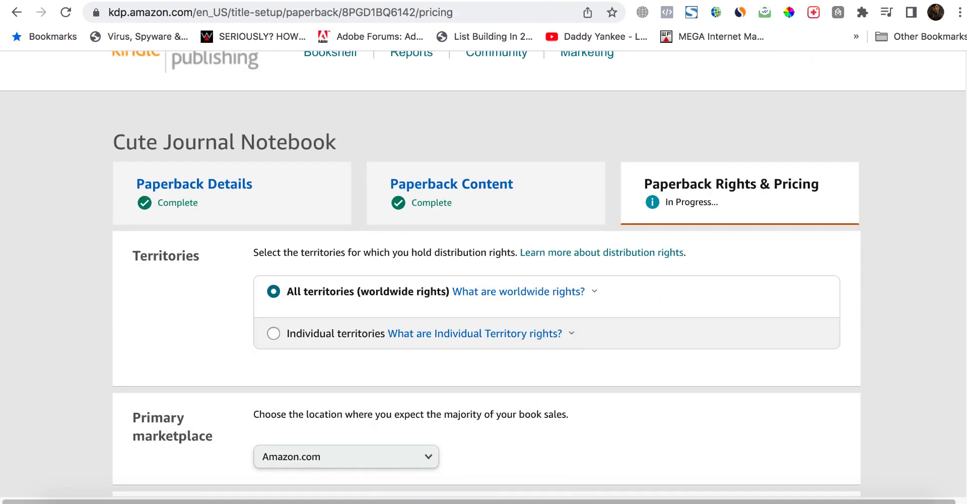
Step: Check what worldwide rights mean for the territories setting and choose Amazon.com as the primary marketplace
scroll(902, 338, "down", 2)
left_click(526, 197)
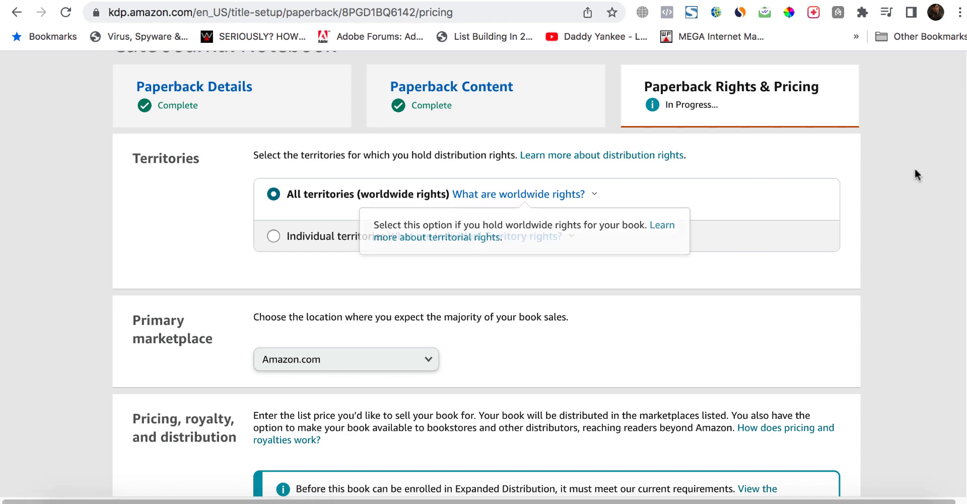
scroll(487, 272, "down", 3)
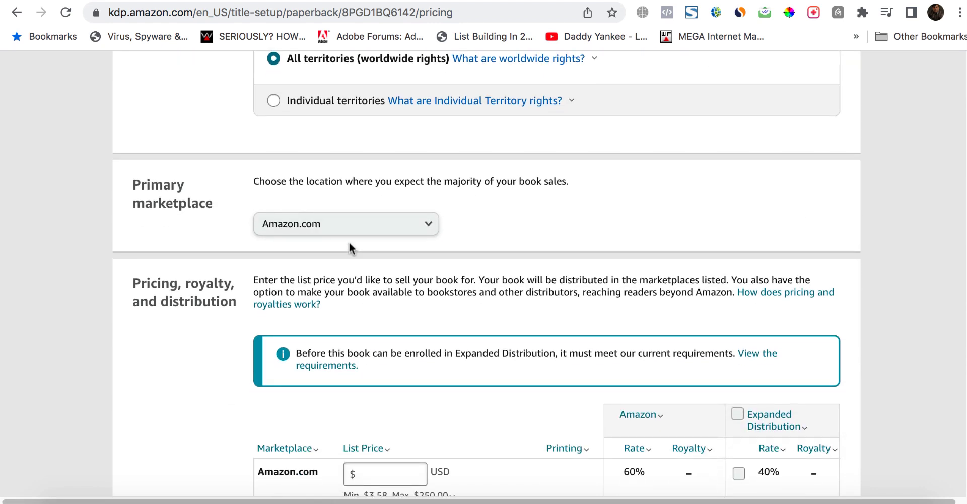
left_click(410, 229)
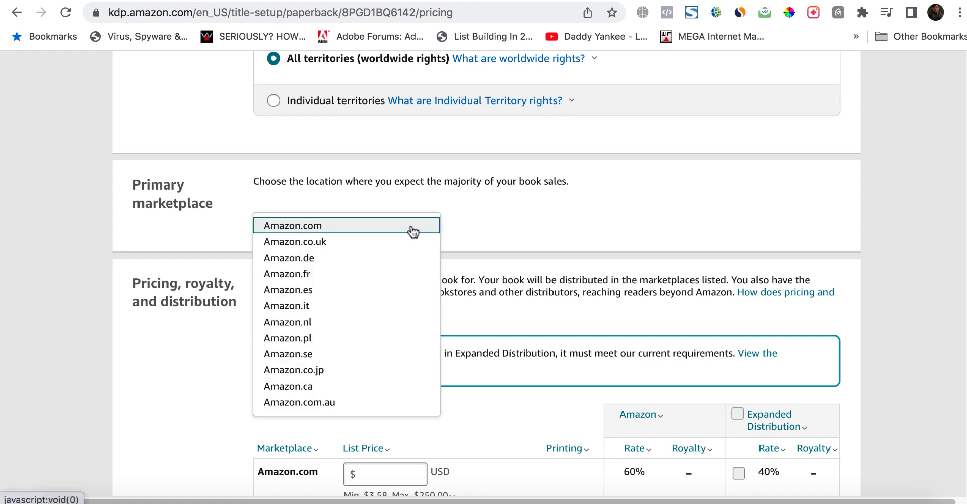
left_click(367, 226)
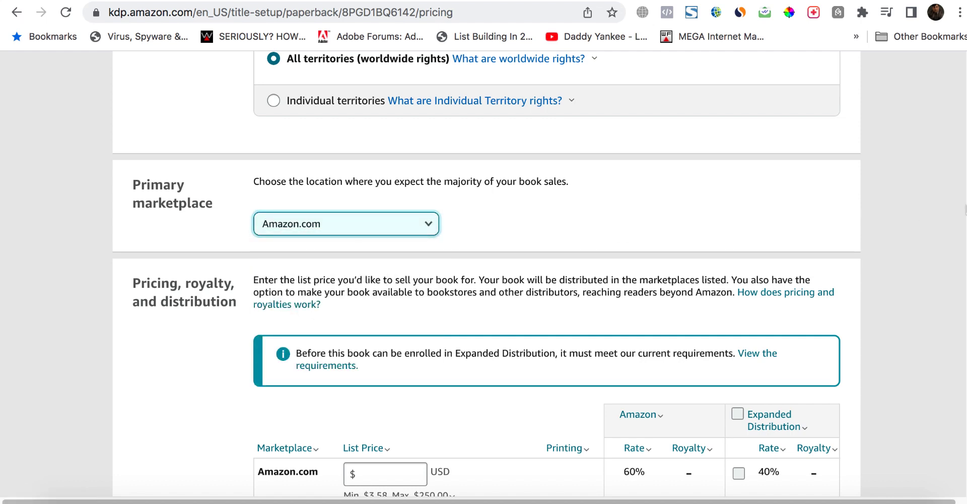
Step: Check the explanation of the Amazon.com minimum list price in the pricing and royalty table
scroll(486, 272, "down", 3)
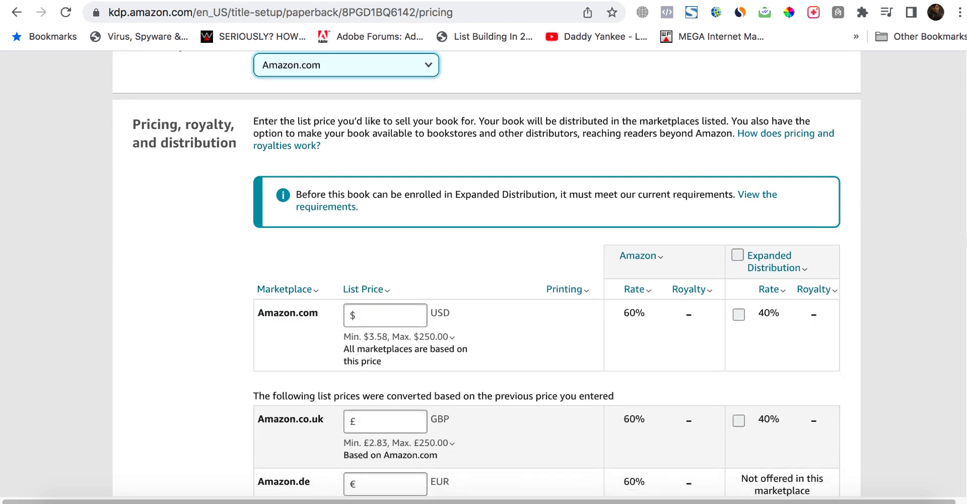
scroll(486, 272, "down", 1)
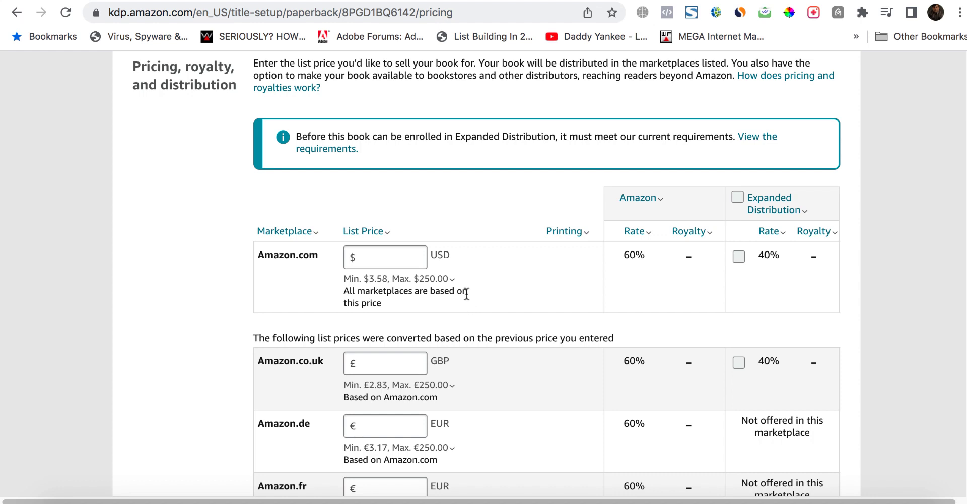
mouse_move(461, 278)
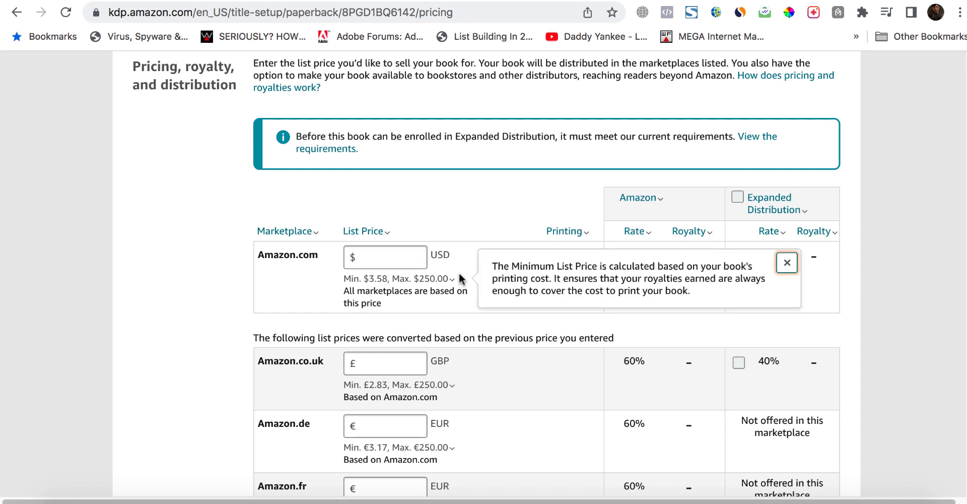